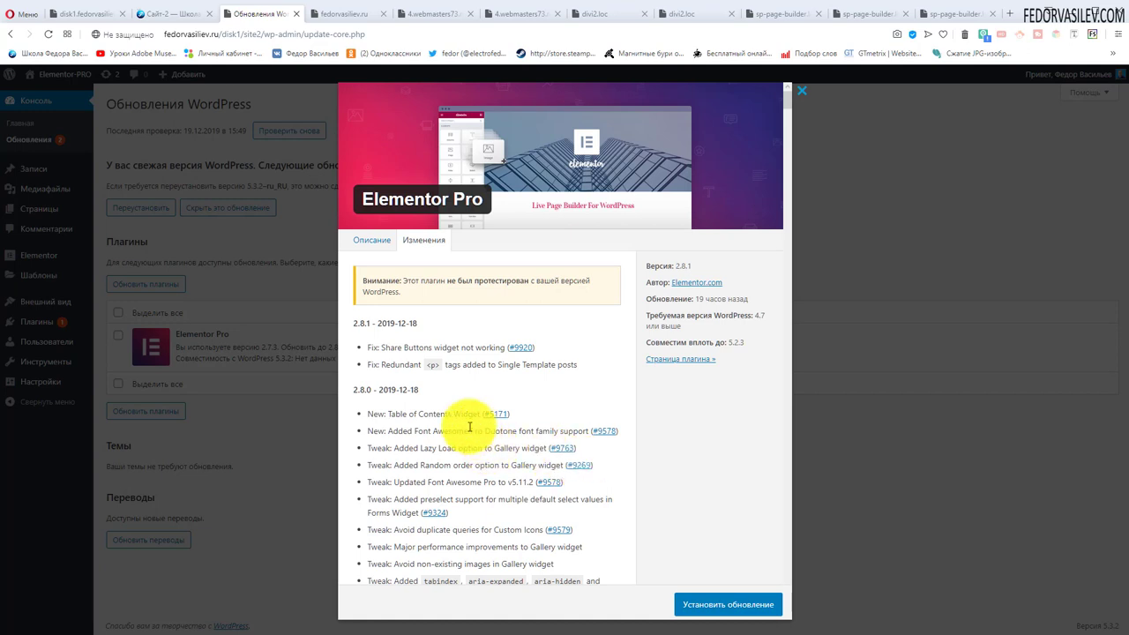
# Review the Elementor Pro changelog for versions 2.8.1 and 2.8.0, including the Table of Contents widget entry
pyautogui.scroll(-2, 463, 432)
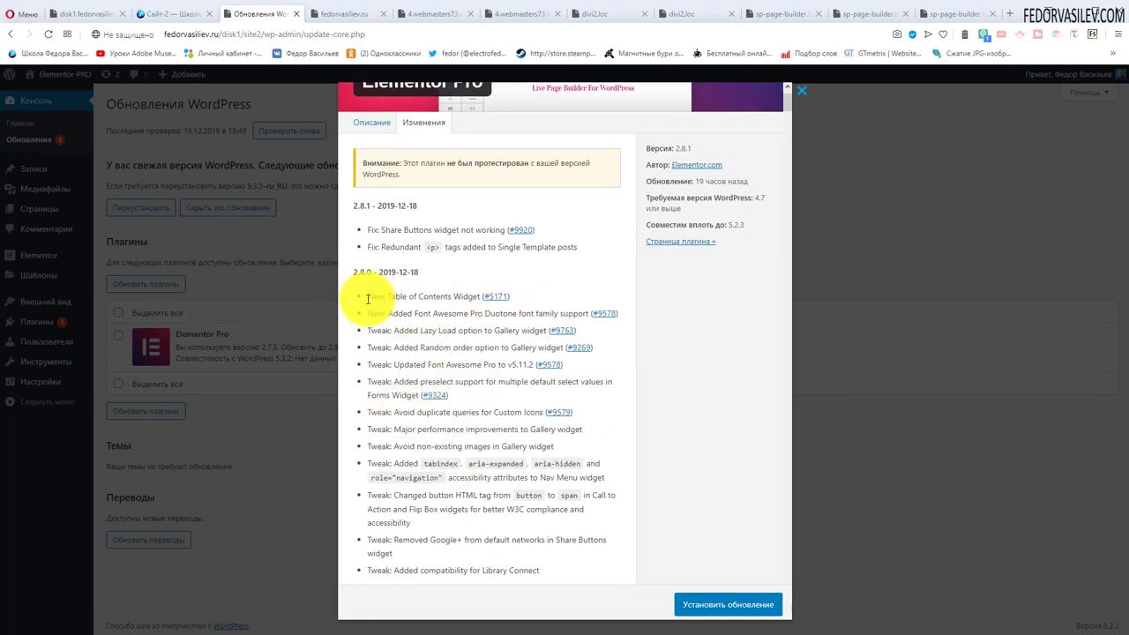
pyautogui.moveTo(384, 305); pyautogui.dragTo(511, 554)
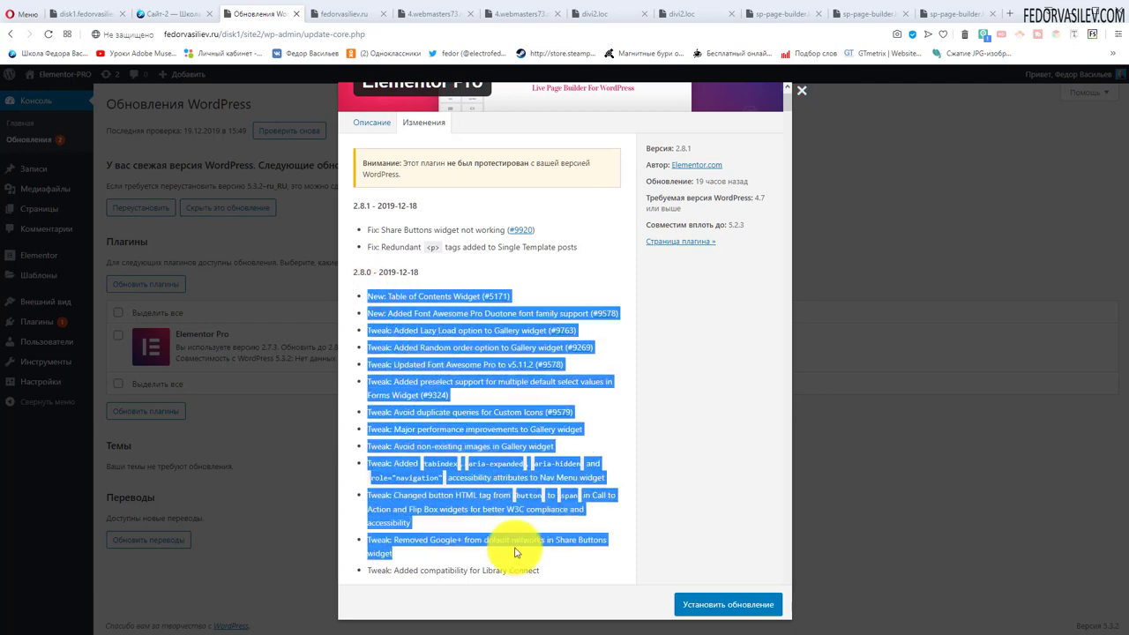
pyautogui.click(473, 323)
pyautogui.scroll(-1, 403, 347)
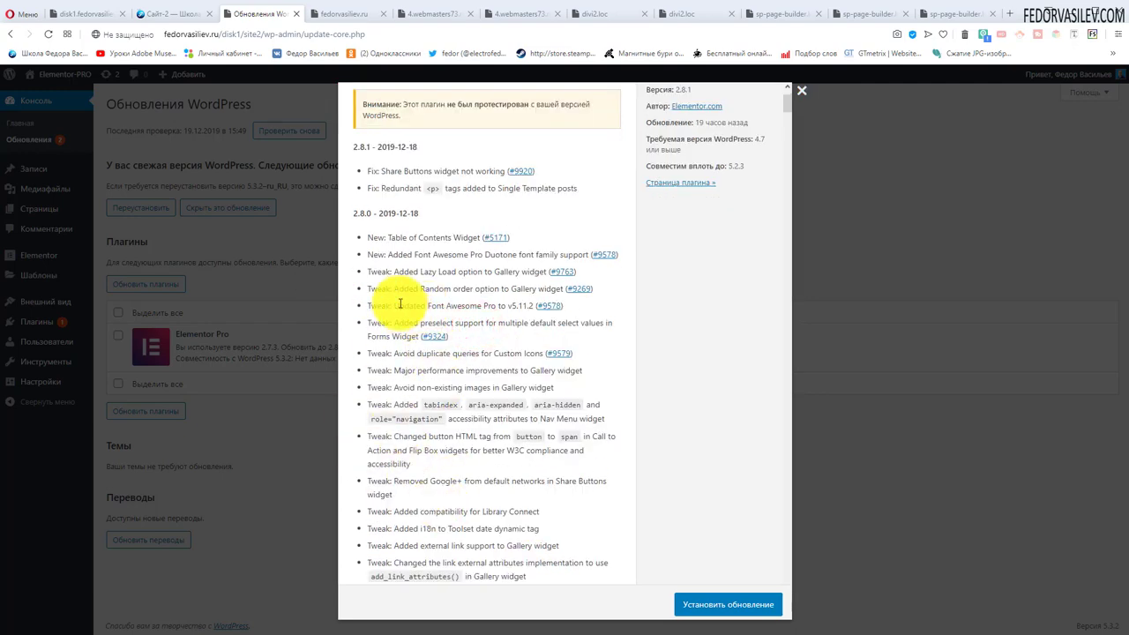
pyautogui.scroll(-3, 397, 291)
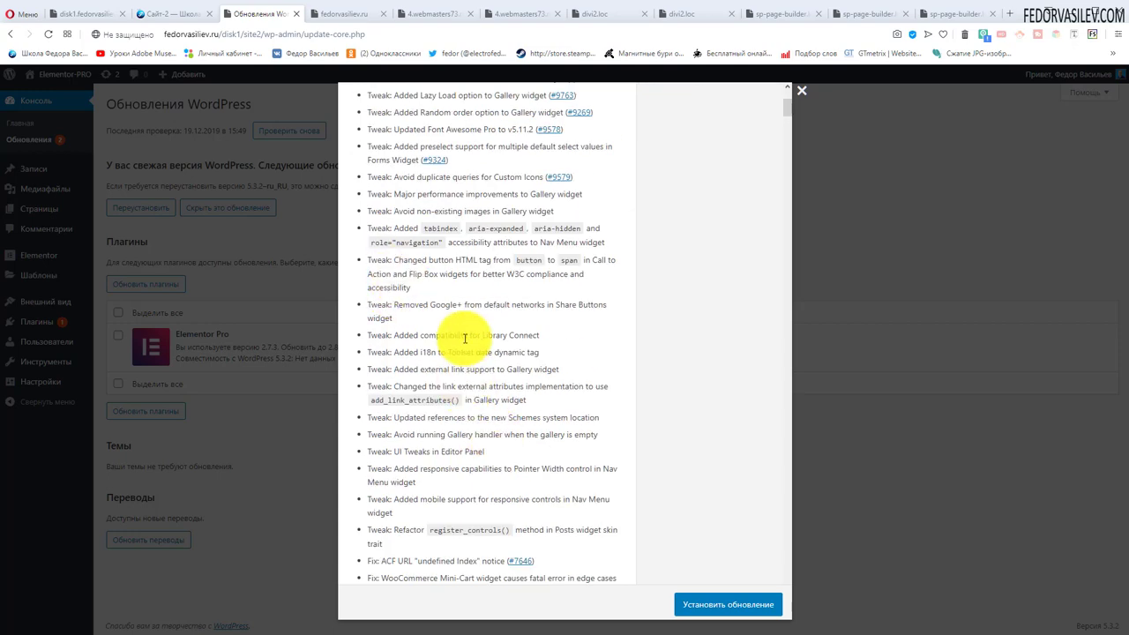
pyautogui.scroll(-1, 458, 338)
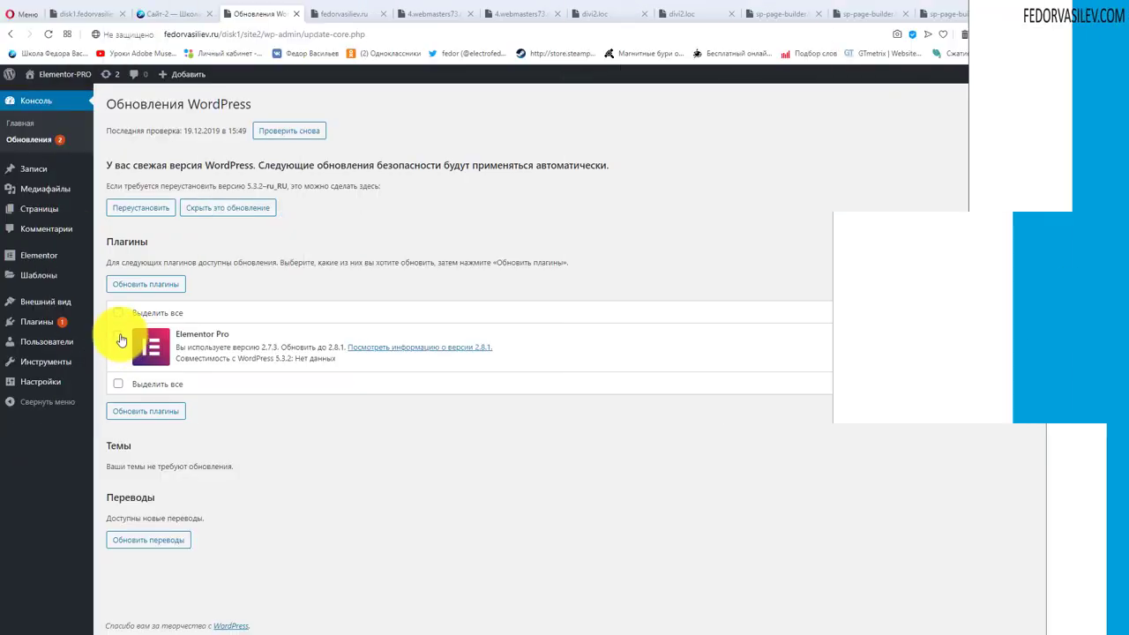
# Update the Elementor Pro plugin to version 2.8.1 and then update the available WordPress translations
pyautogui.click(120, 338)
pyautogui.click(146, 411)
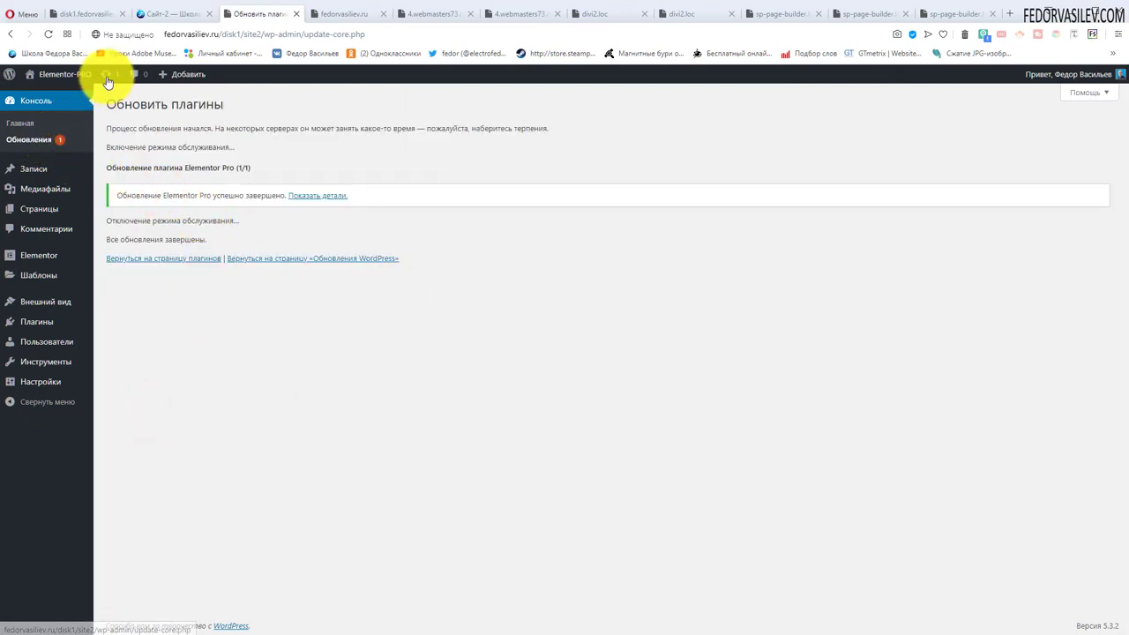
pyautogui.click(313, 257)
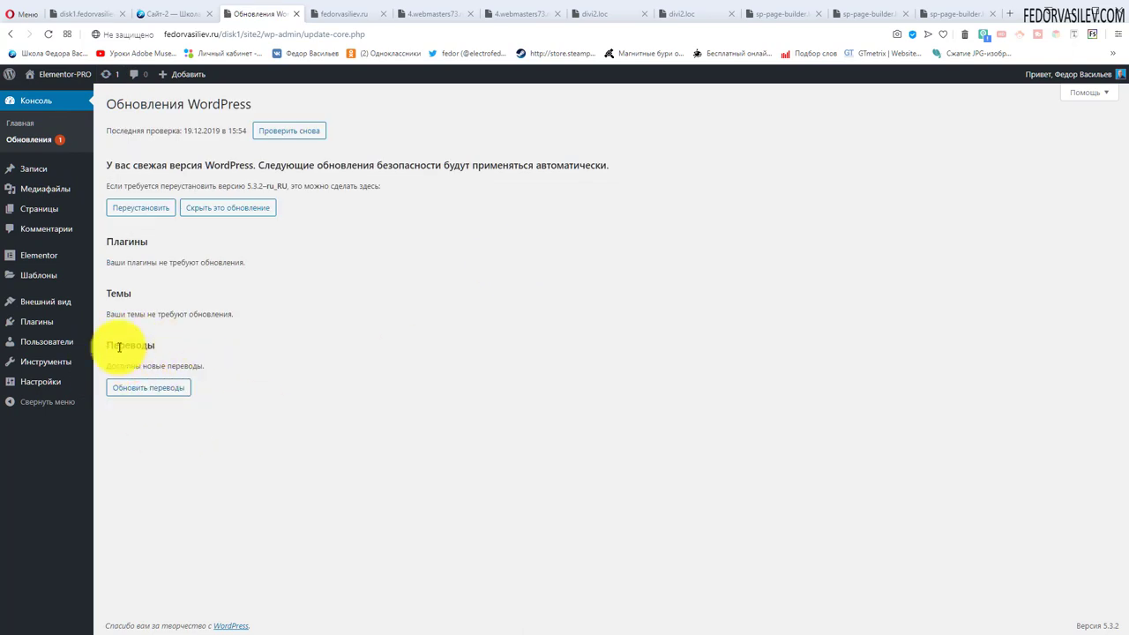
pyautogui.click(138, 392)
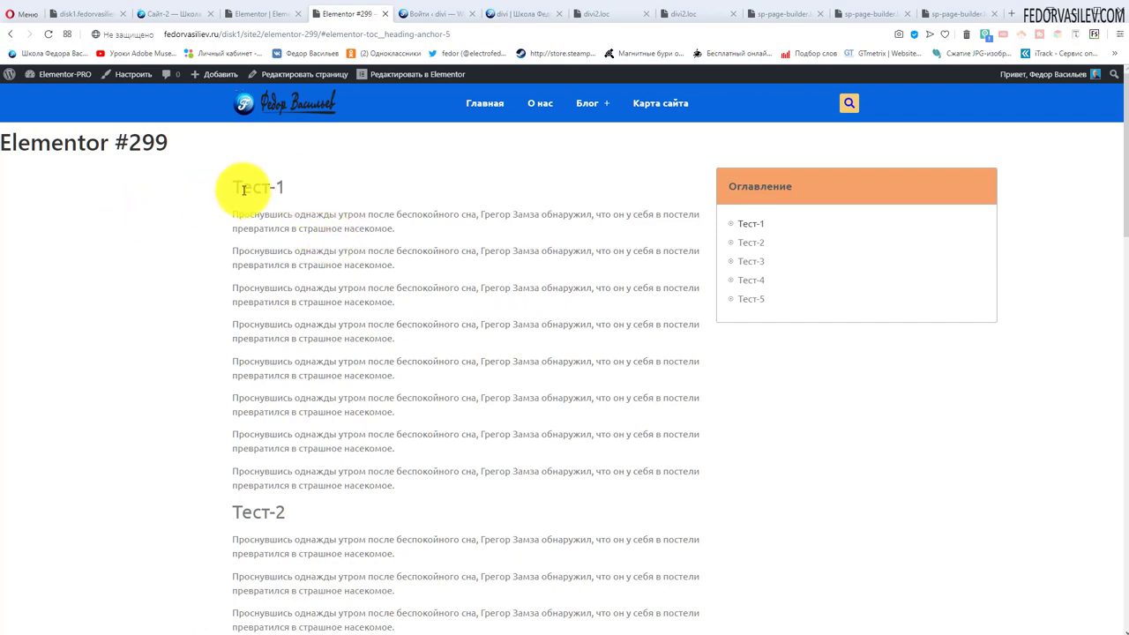
# Examine the section headings on the Elementor #299 page and test its table of contents links Тест-2 through Тест-5
pyautogui.moveTo(251, 187); pyautogui.dragTo(330, 196)
pyautogui.scroll(-1, 299, 379)
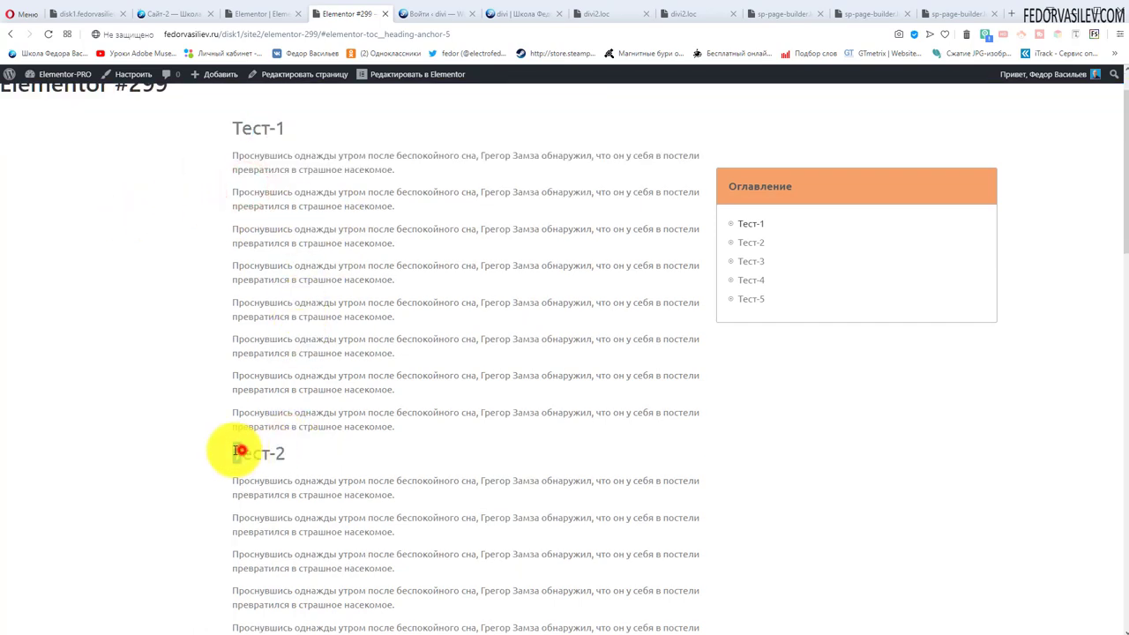
pyautogui.moveTo(240, 451); pyautogui.dragTo(231, 451)
pyautogui.scroll(-3, 425, 391)
pyautogui.scroll(4, 454, 290)
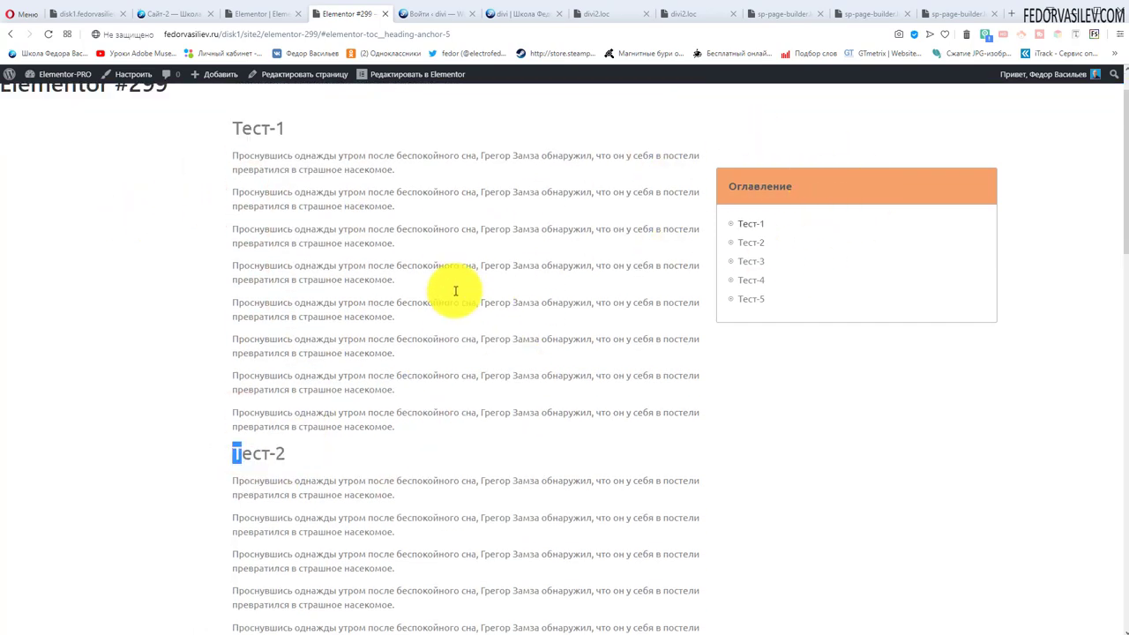
pyautogui.click(752, 243)
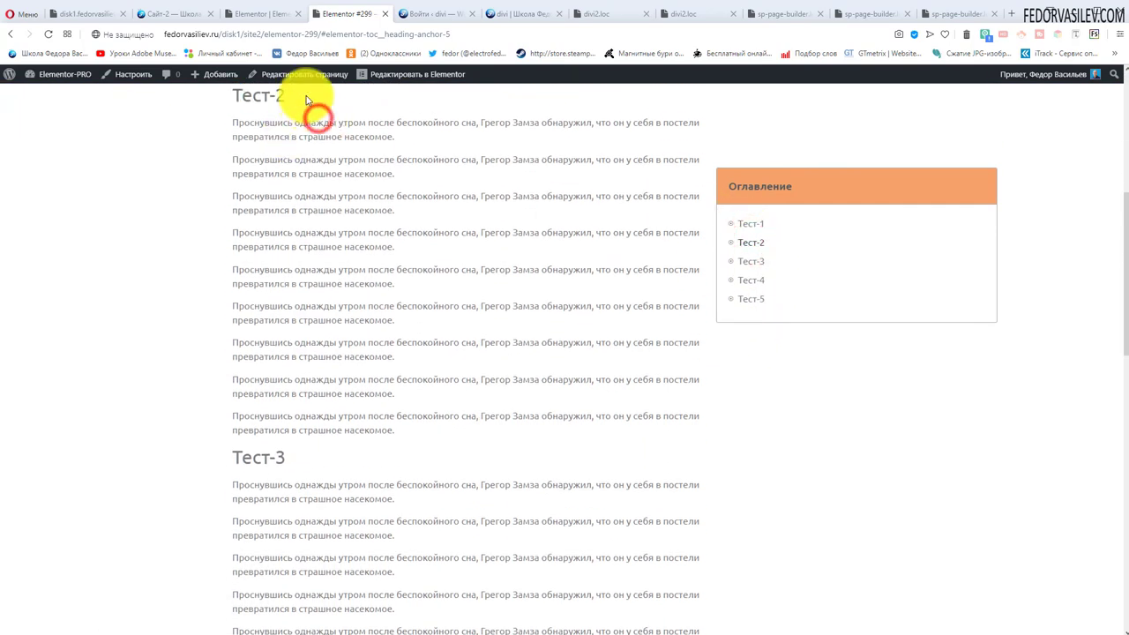
pyautogui.moveTo(306, 100); pyautogui.dragTo(221, 99)
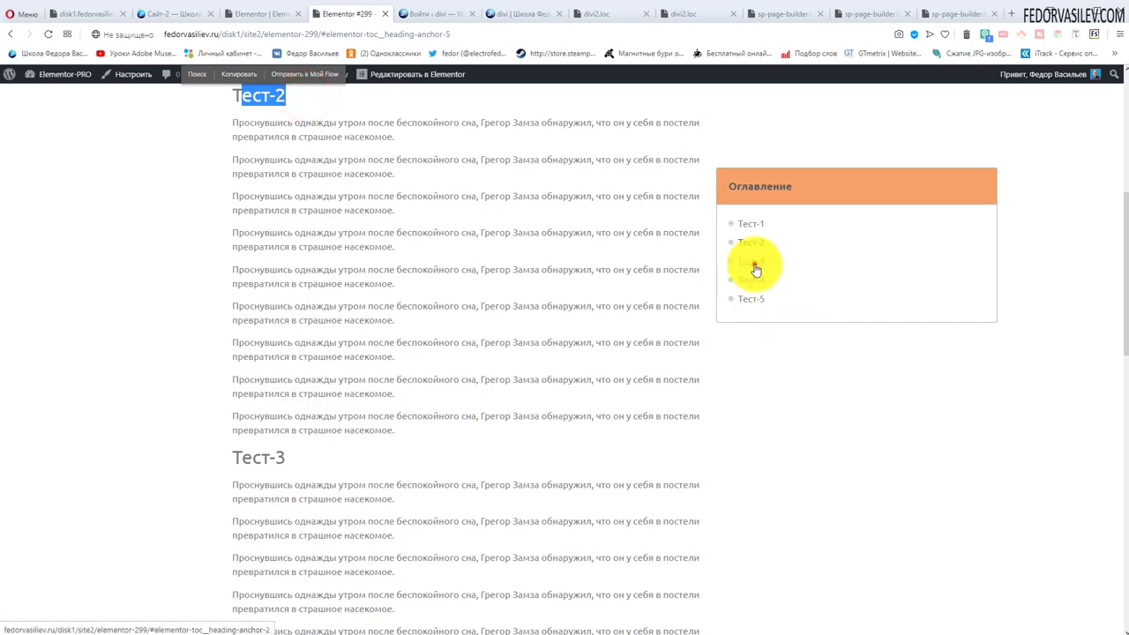
pyautogui.click(751, 262)
pyautogui.click(750, 281)
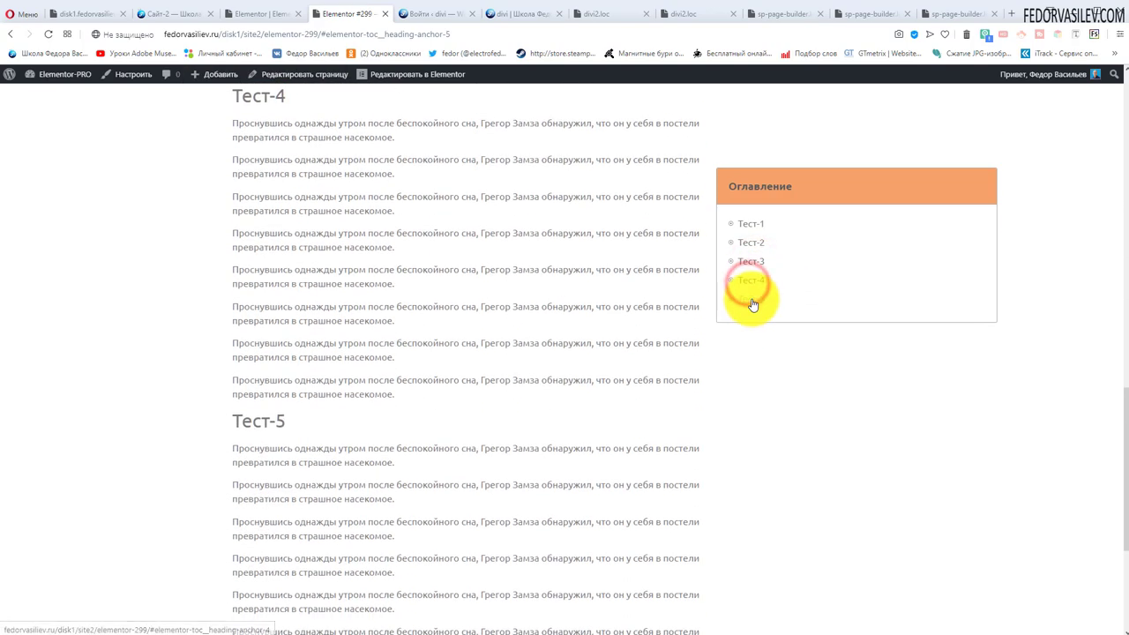
pyautogui.click(751, 299)
pyautogui.scroll(15, 573, 437)
pyautogui.click(597, 361)
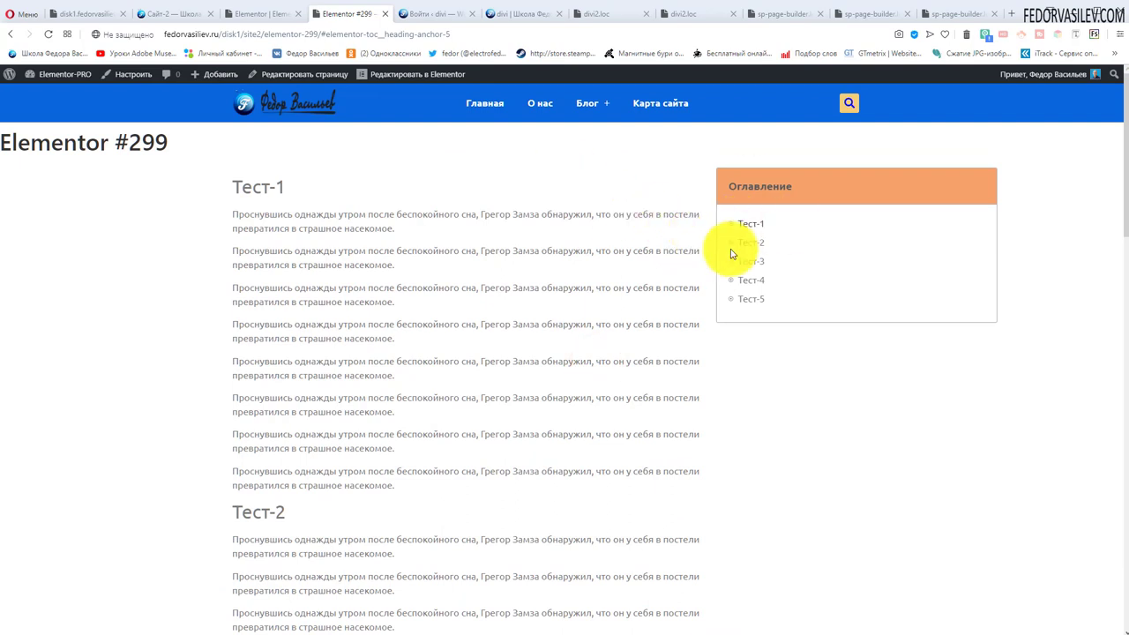
# Compare the table of contents entries with the article headings and retest the links to Тест-2, Тест-3, Тест-5 and Тест-1
pyautogui.moveTo(748, 296); pyautogui.dragTo(687, 245)
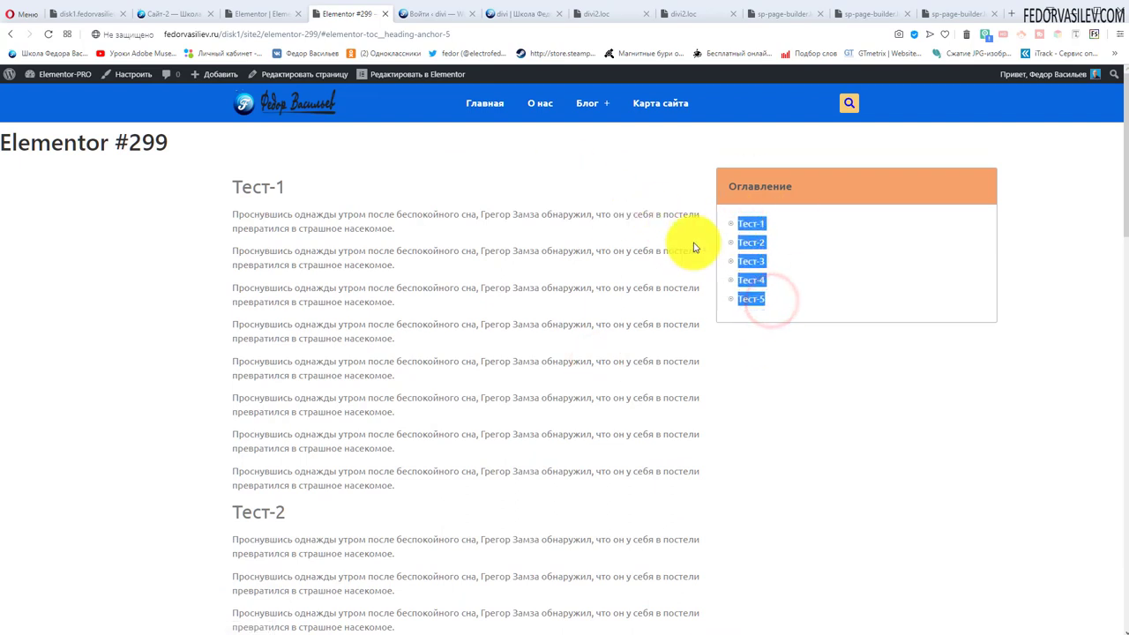
pyautogui.click(628, 286)
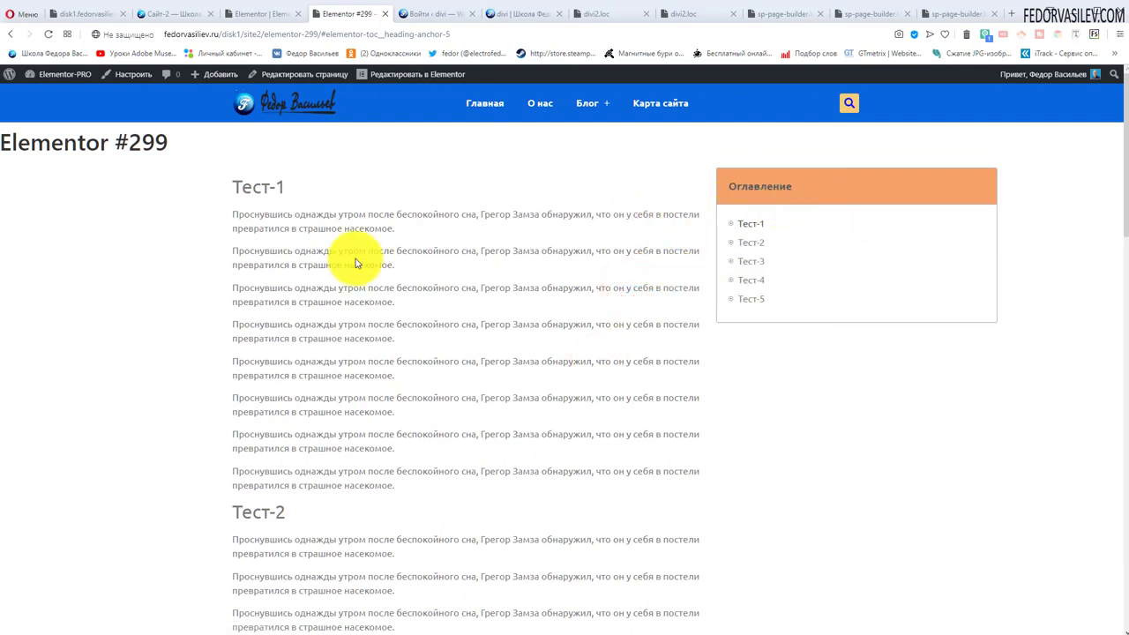
pyautogui.moveTo(264, 182); pyautogui.dragTo(320, 517)
pyautogui.click(309, 455)
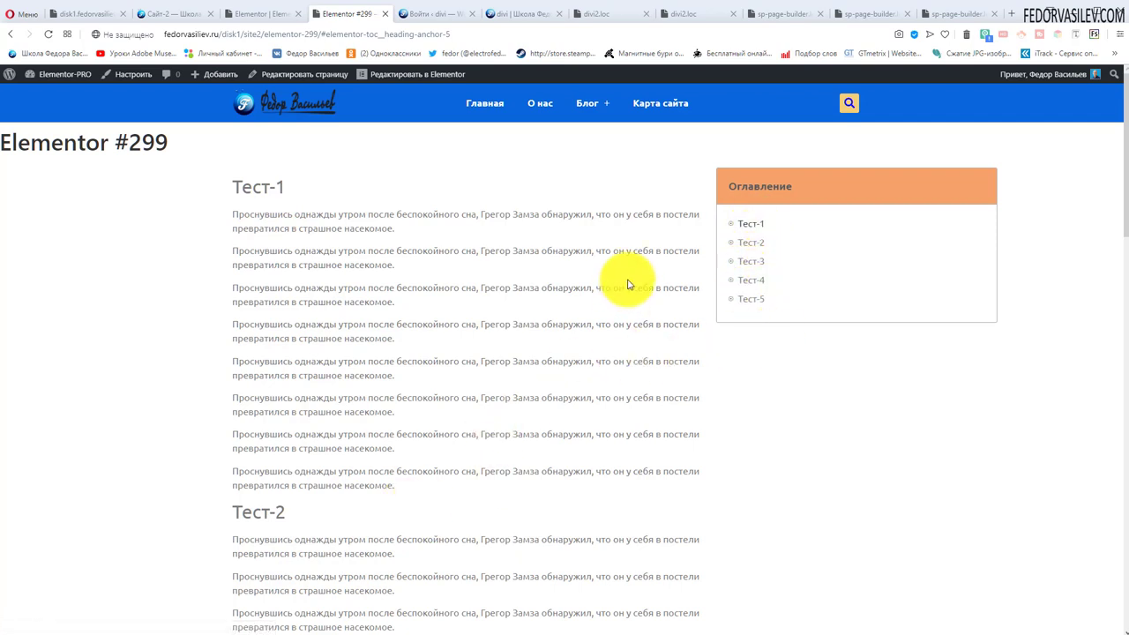
pyautogui.click(752, 242)
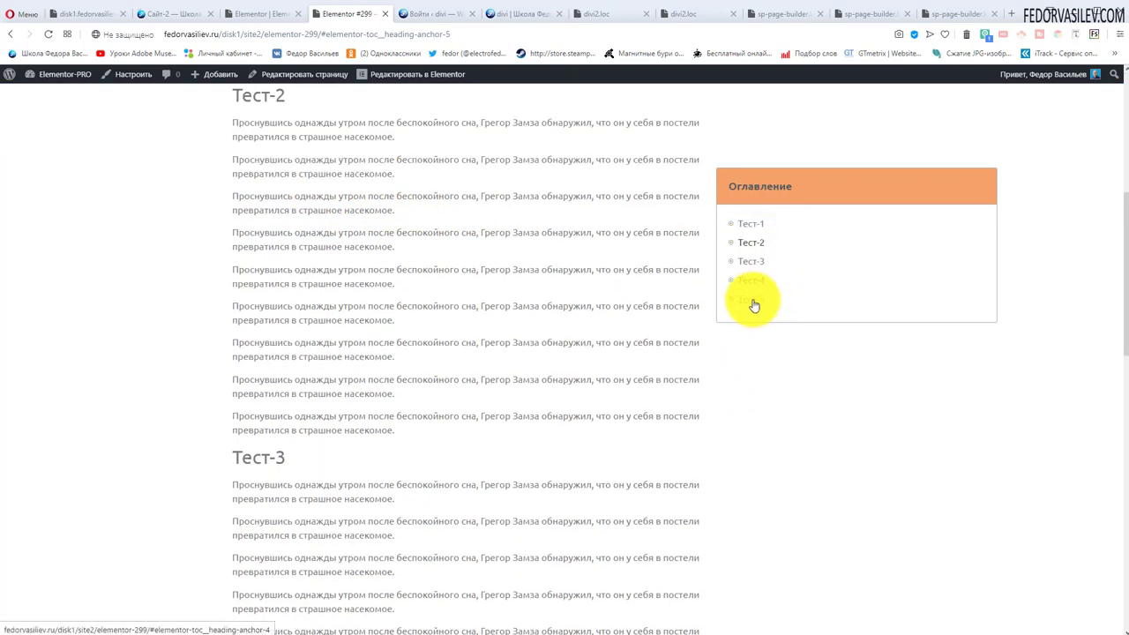
pyautogui.scroll(5, 705, 300)
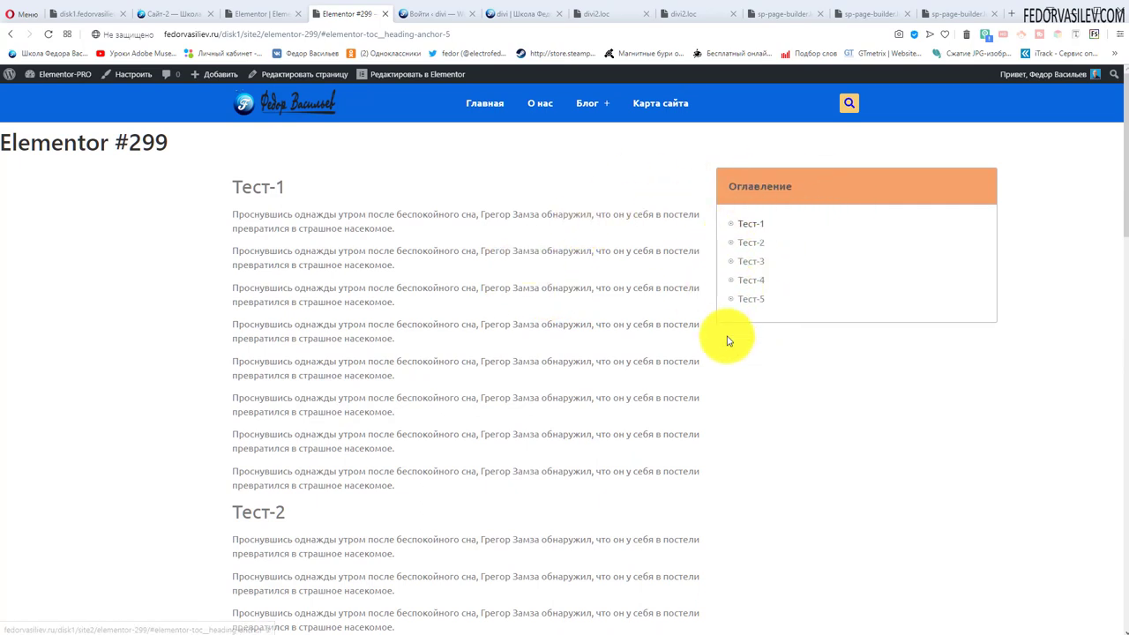
pyautogui.click(748, 244)
pyautogui.click(749, 261)
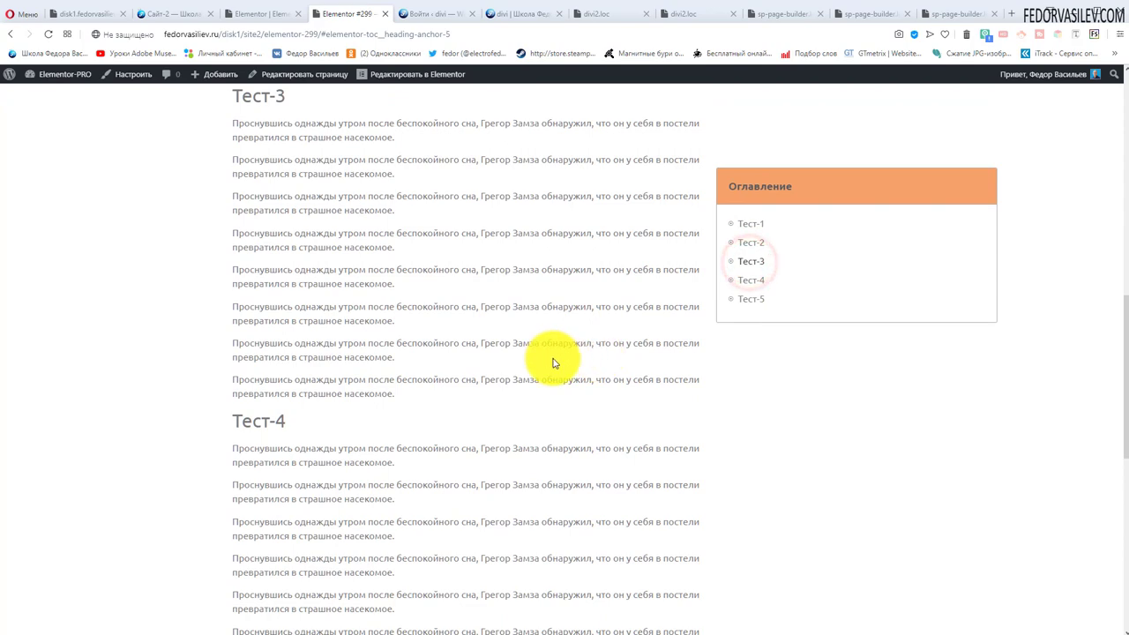
pyautogui.click(750, 299)
pyautogui.click(752, 223)
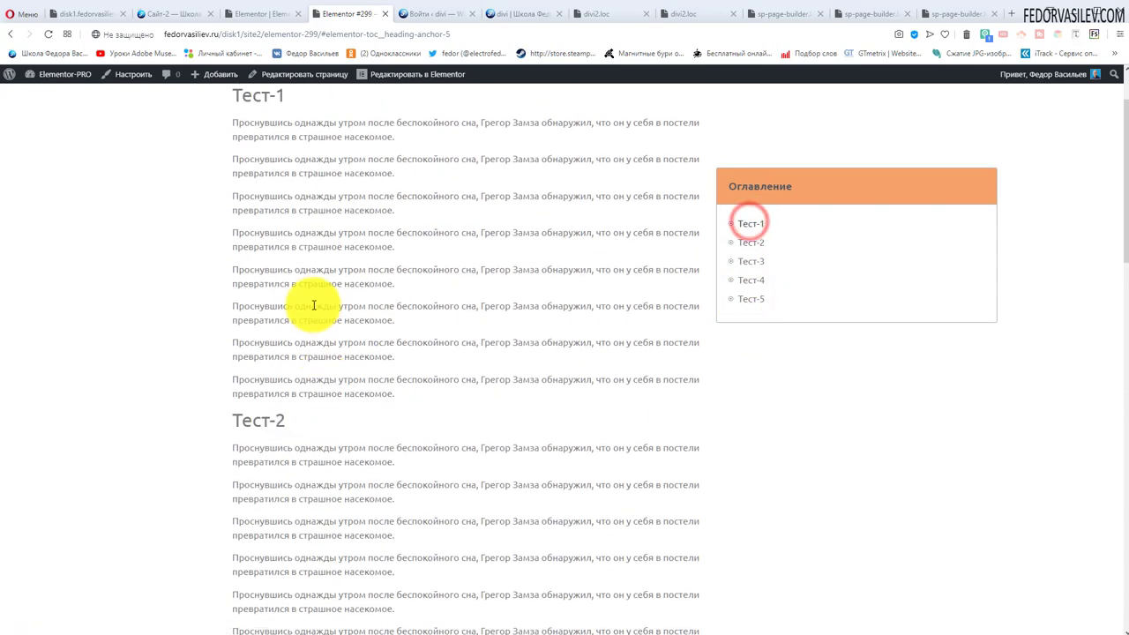
pyautogui.moveTo(236, 122); pyautogui.dragTo(447, 313)
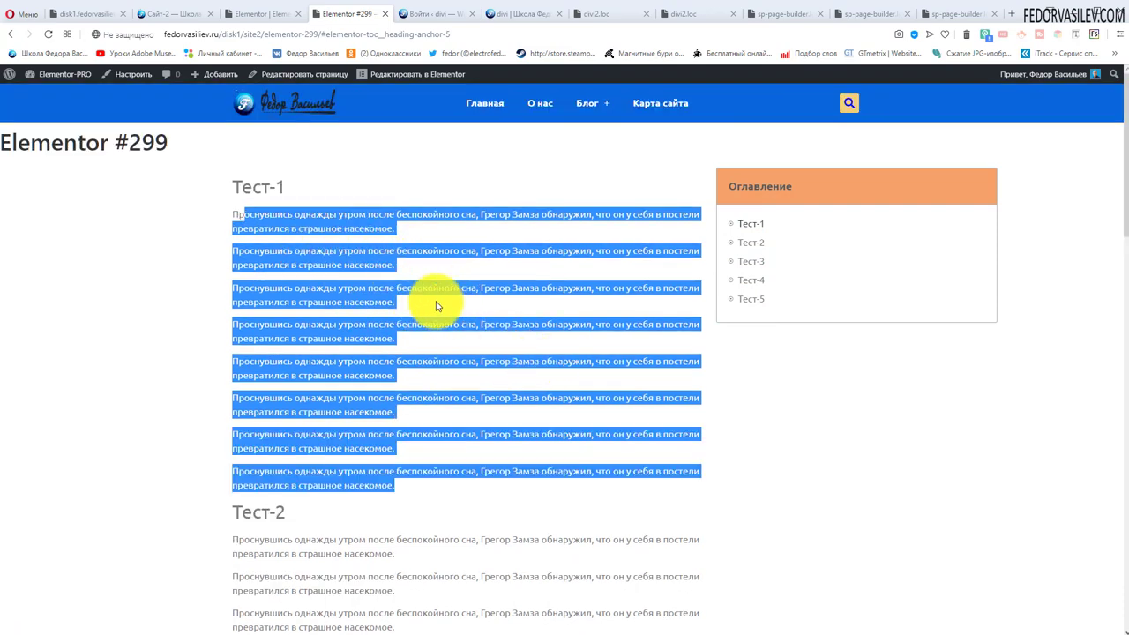
pyautogui.click(450, 298)
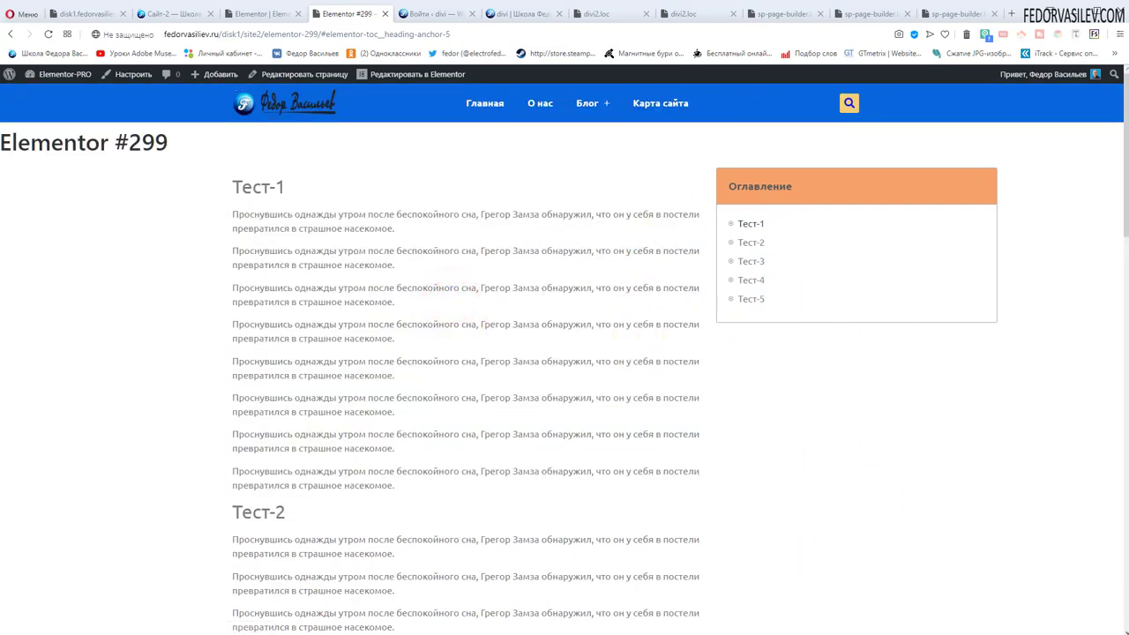
# Publish a new WordPress page titled "тест" and open it for editing in Elementor
pyautogui.hotkey('ctrl', 'Tab')
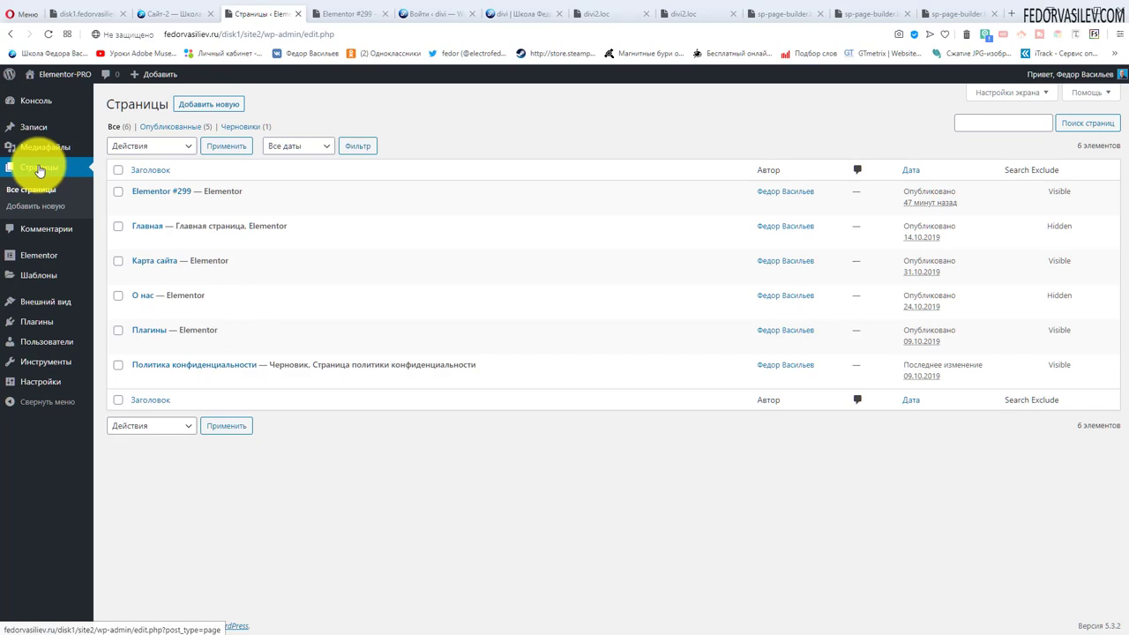
pyautogui.click(208, 104)
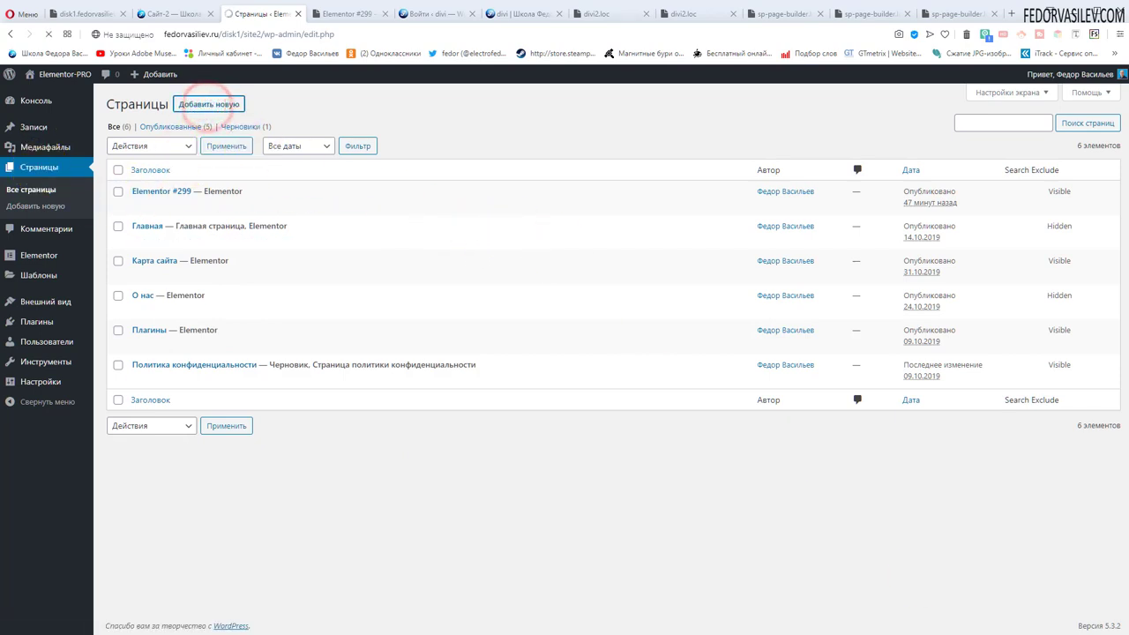
pyautogui.write('ntcn')
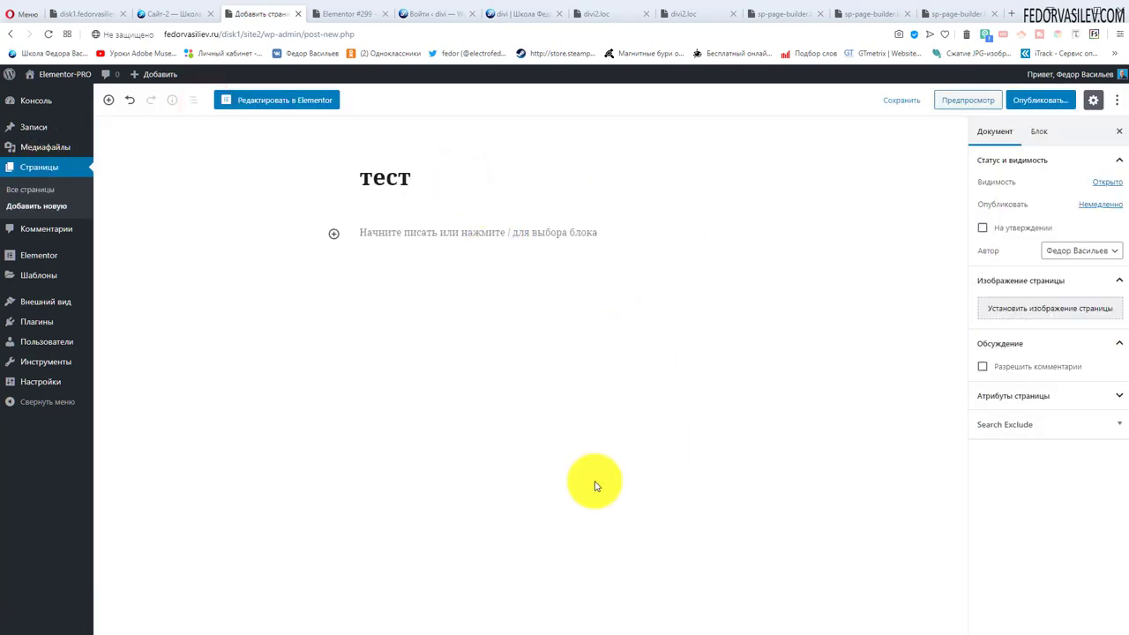
pyautogui.click(1040, 100)
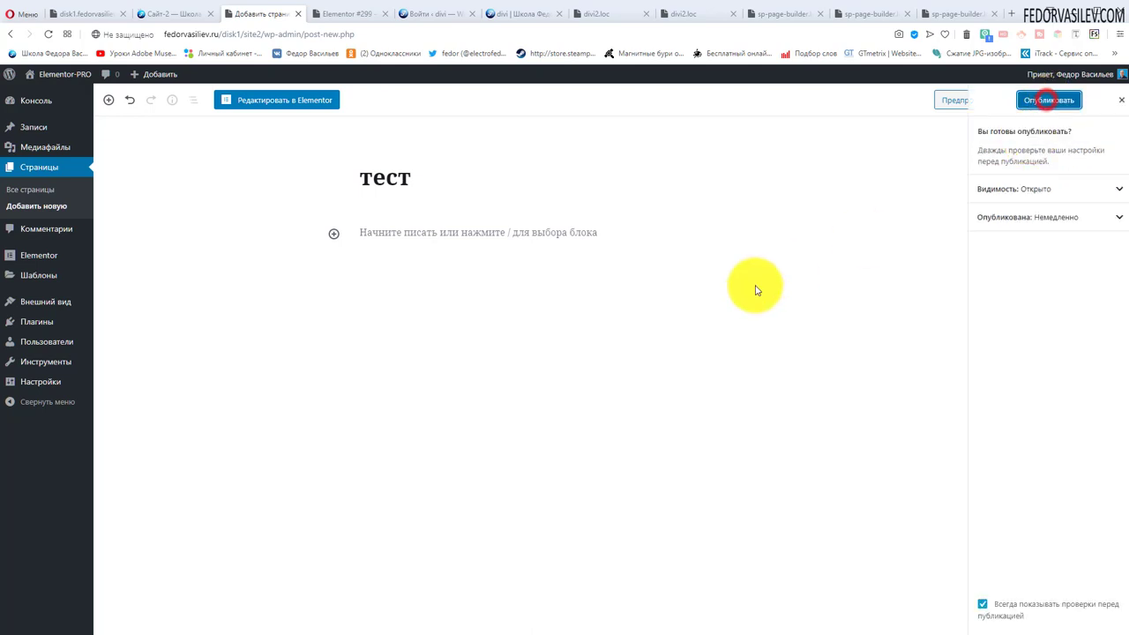
pyautogui.click(1043, 99)
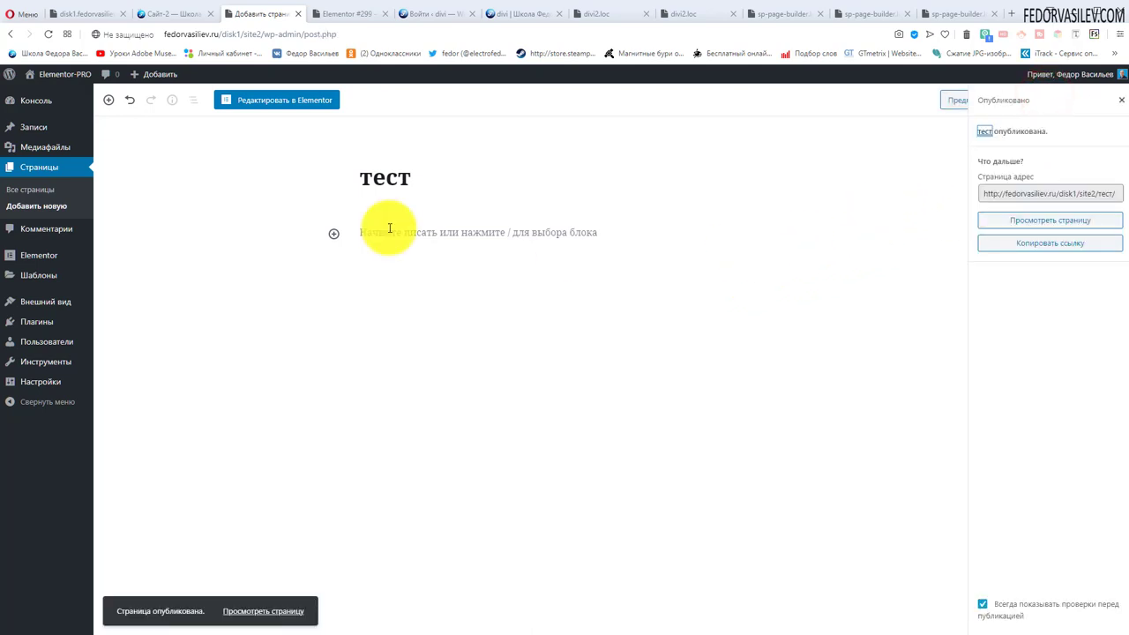
pyautogui.click(268, 102)
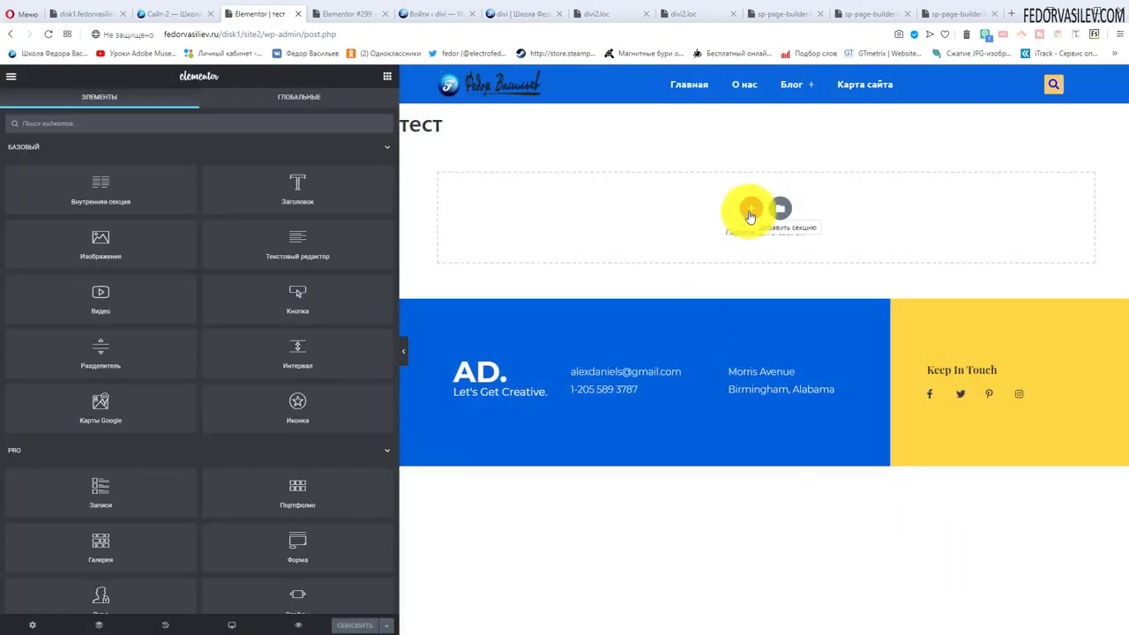
# Add a two-column section to the page and widen its first column so the second forms a narrow sidebar
pyautogui.click(749, 215)
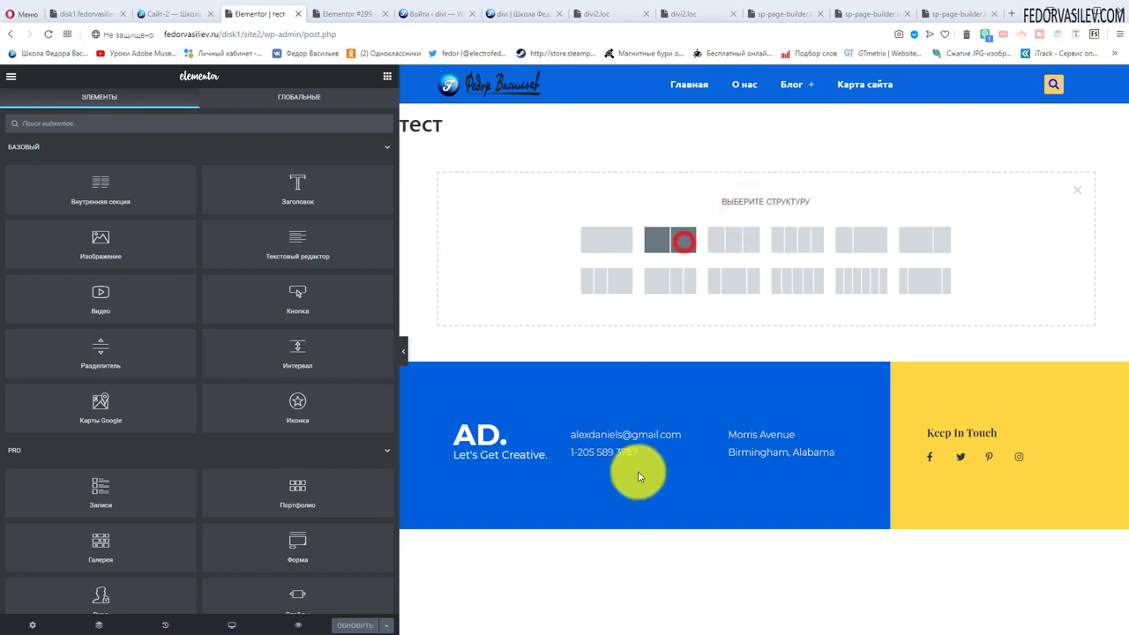
pyautogui.click(682, 240)
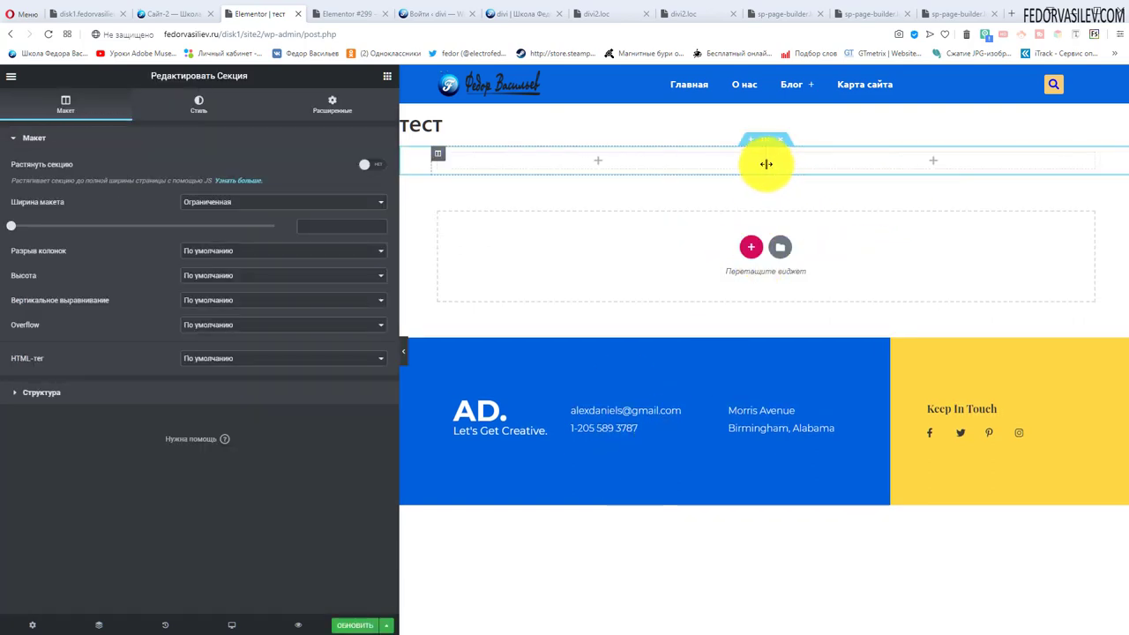
pyautogui.moveTo(766, 164); pyautogui.dragTo(821, 169)
pyautogui.moveTo(904, 174); pyautogui.dragTo(937, 171)
# Return to the widget list and collapse the Базовый, PRO and Общие categories
pyautogui.click(11, 76)
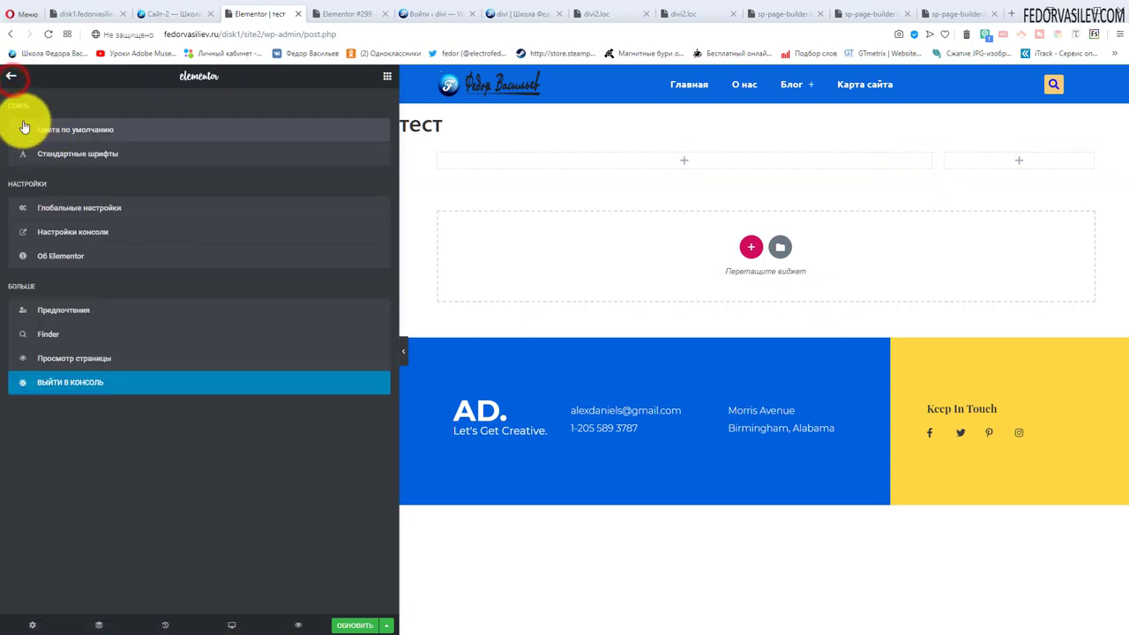
pyautogui.click(7, 76)
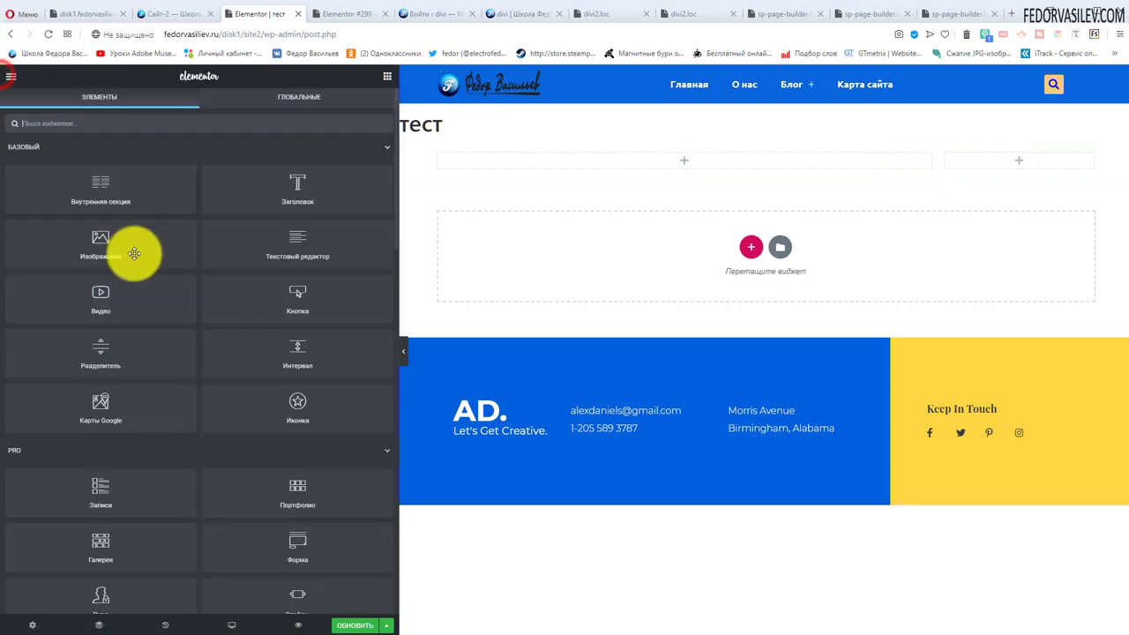
pyautogui.click(22, 148)
pyautogui.click(13, 175)
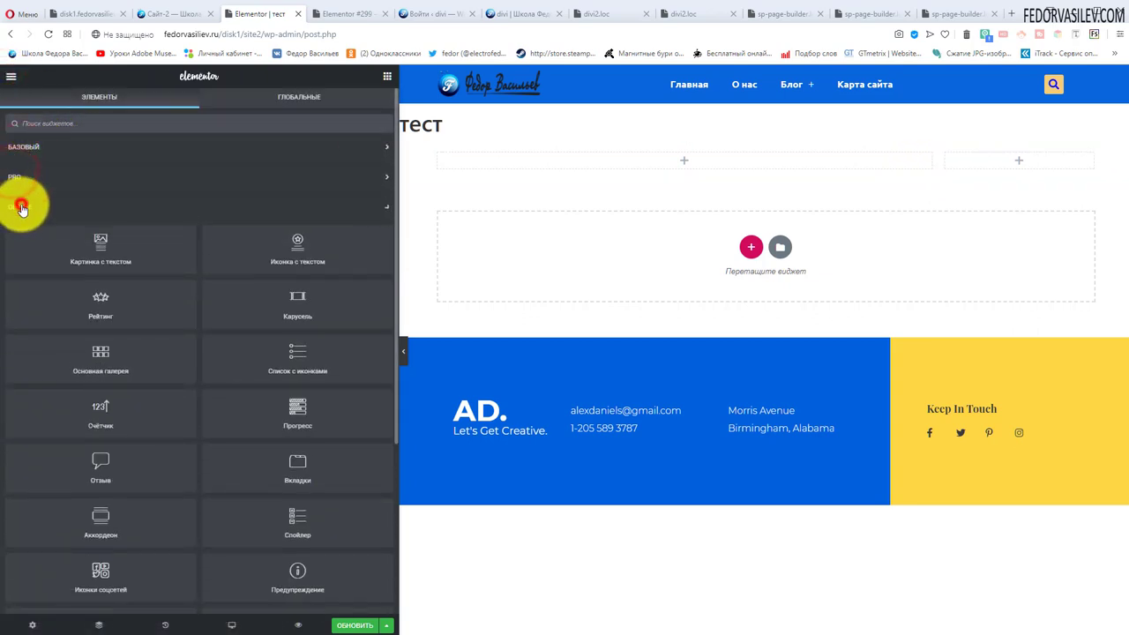
pyautogui.click(21, 207)
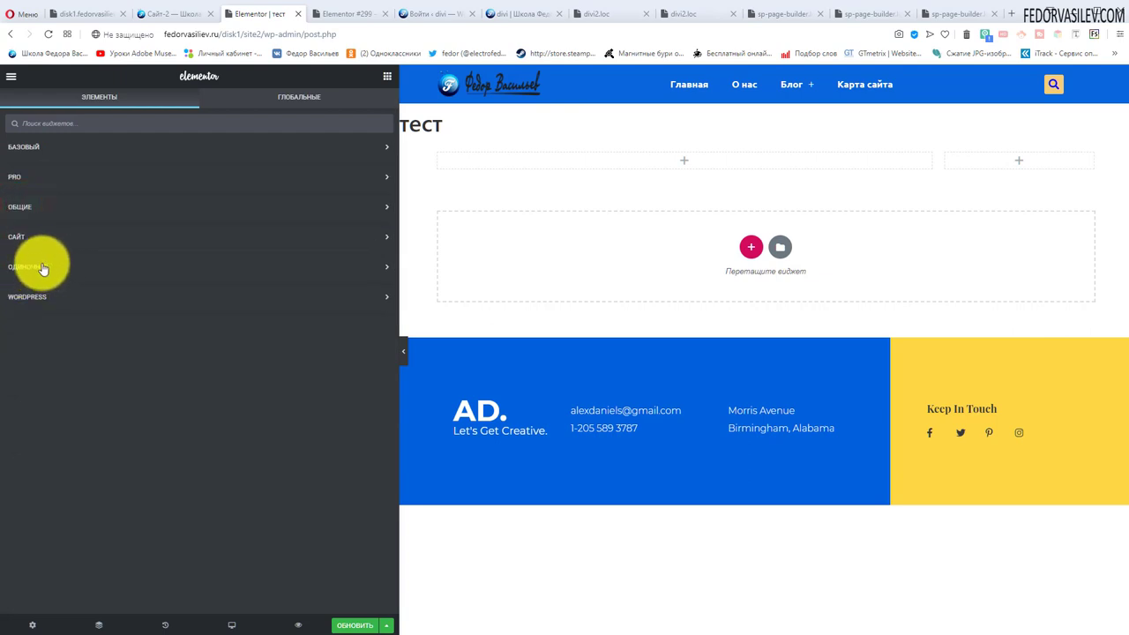
# Place the Оглавление widget from the Одиночная category in the narrow column and update the page
pyautogui.click(42, 268)
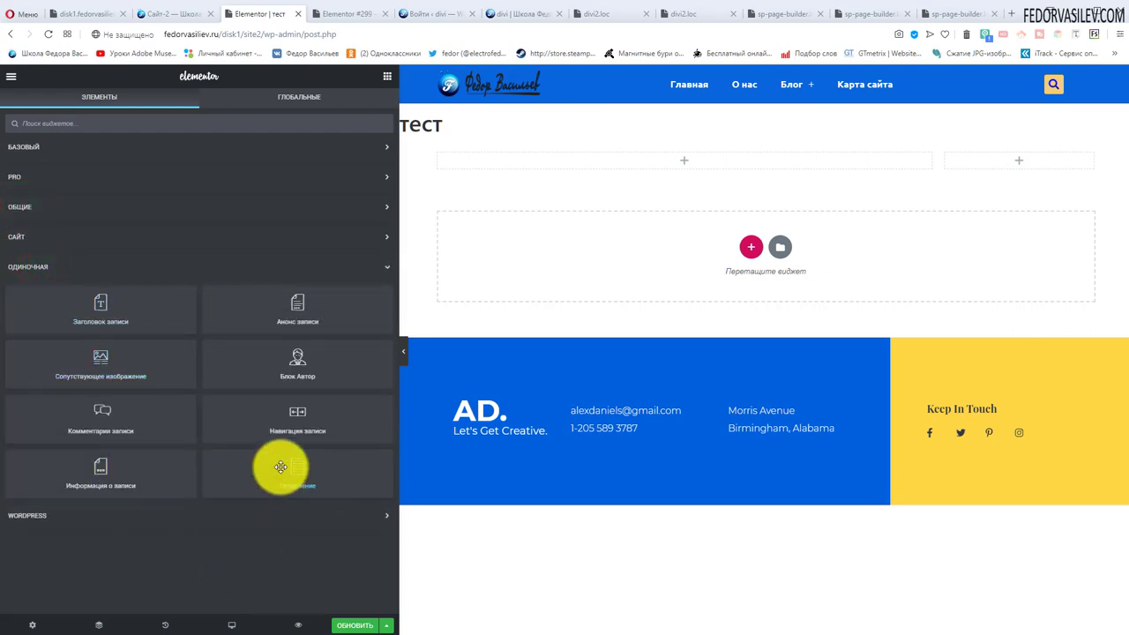
pyautogui.moveTo(292, 479); pyautogui.dragTo(1018, 165)
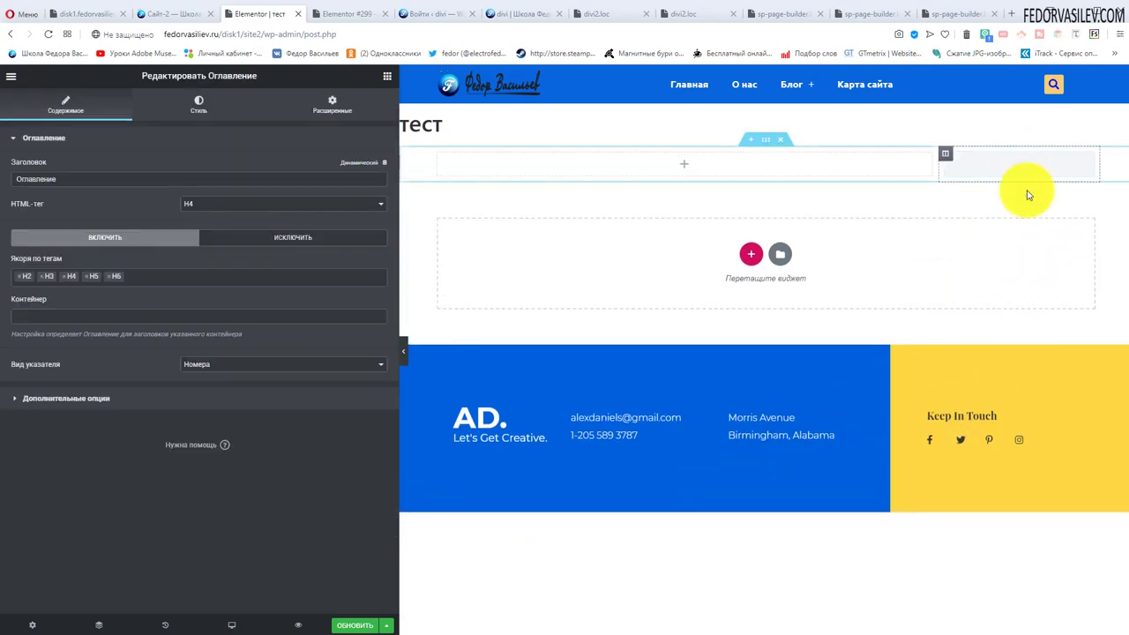
pyautogui.click(348, 624)
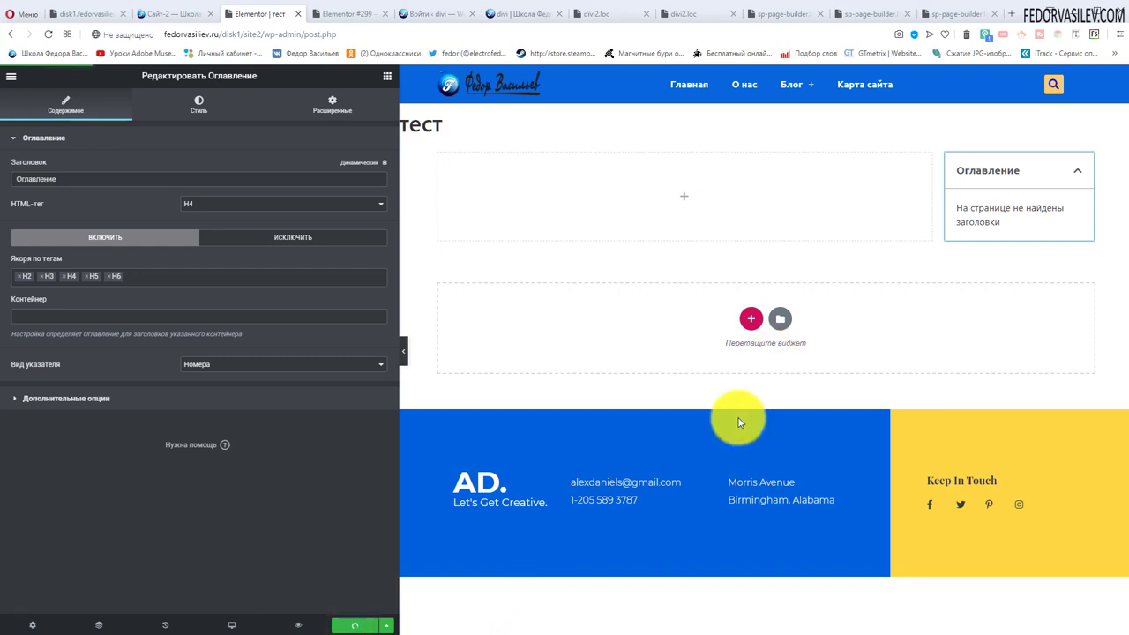
# Exit to the WordPress console, add the тест page to Menu 1 as a child of Блог, and save the menu
pyautogui.click(10, 76)
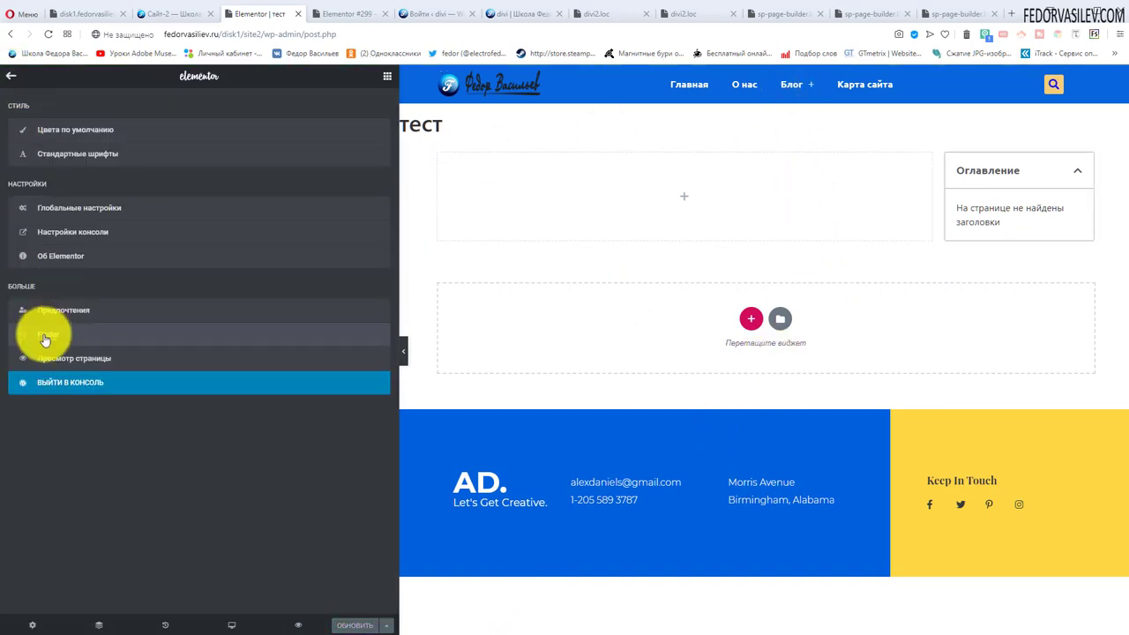
pyautogui.click(53, 383)
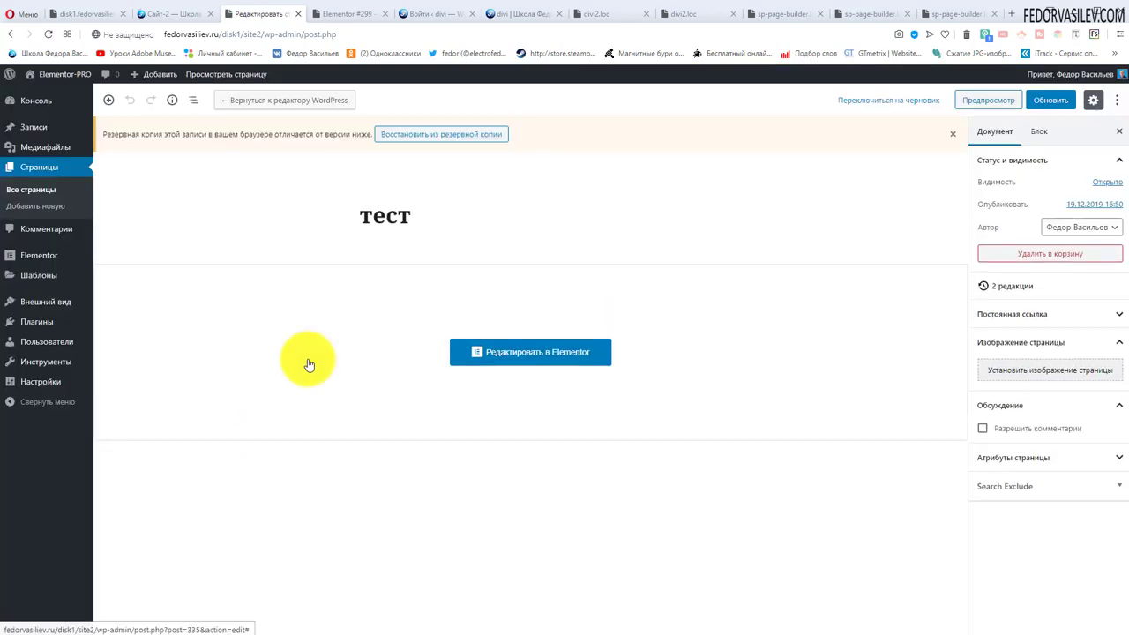
pyautogui.moveTo(45, 301)
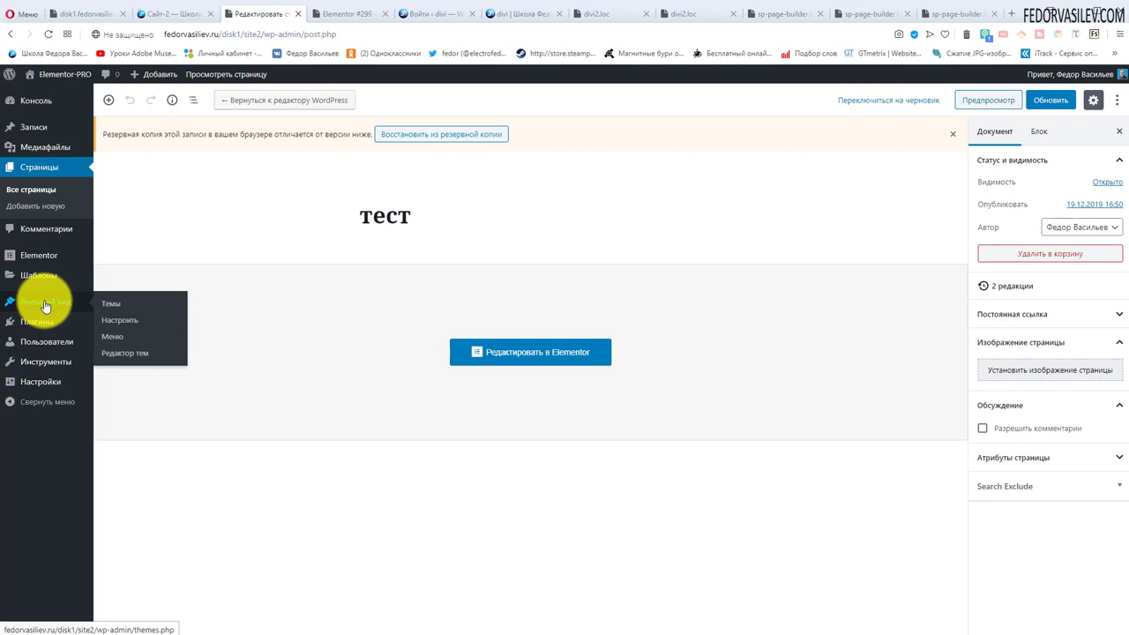
pyautogui.click(116, 337)
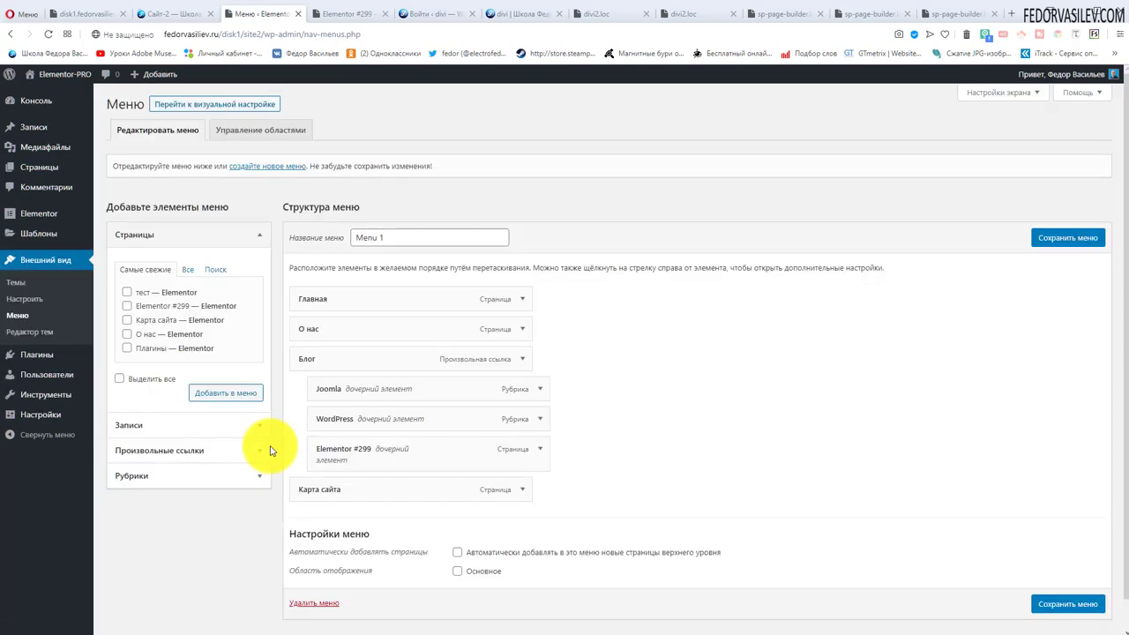
pyautogui.click(216, 393)
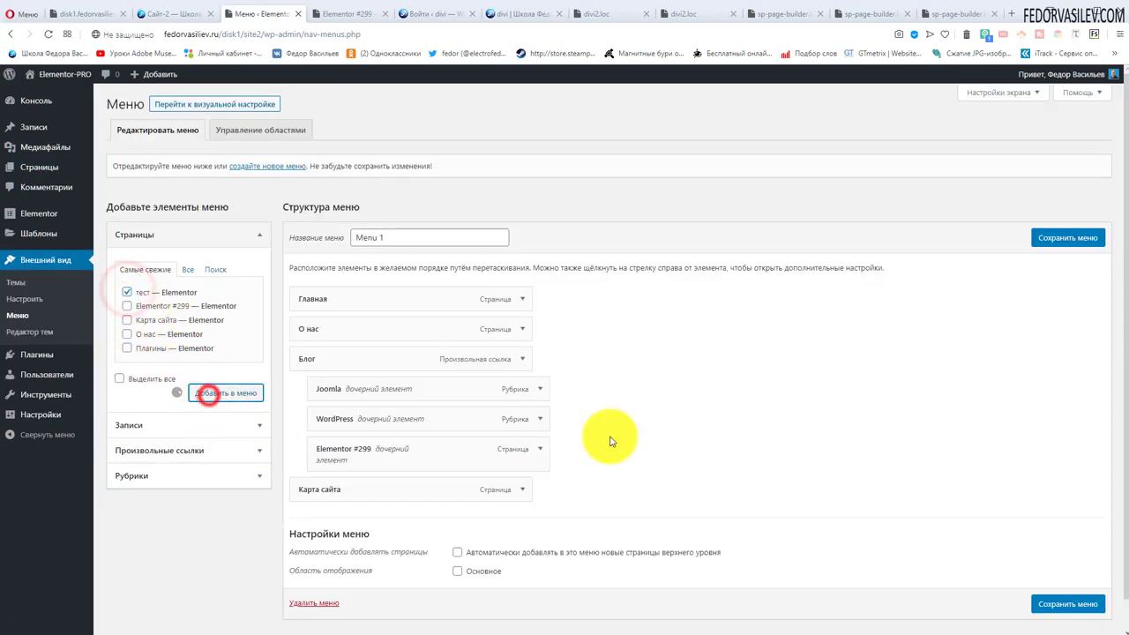
pyautogui.moveTo(309, 519); pyautogui.dragTo(324, 490)
pyautogui.click(1042, 243)
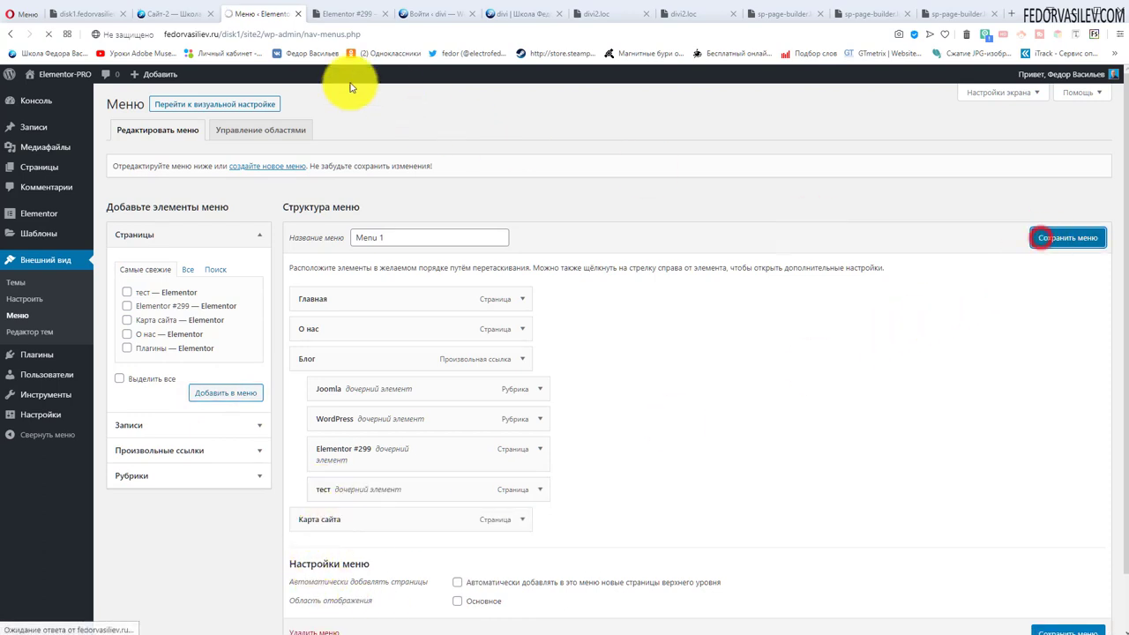
# Reload the live Elementor #299 page, open тест from the Блог submenu, and test its "Get 20% off your first order" contents entry
pyautogui.click(339, 13)
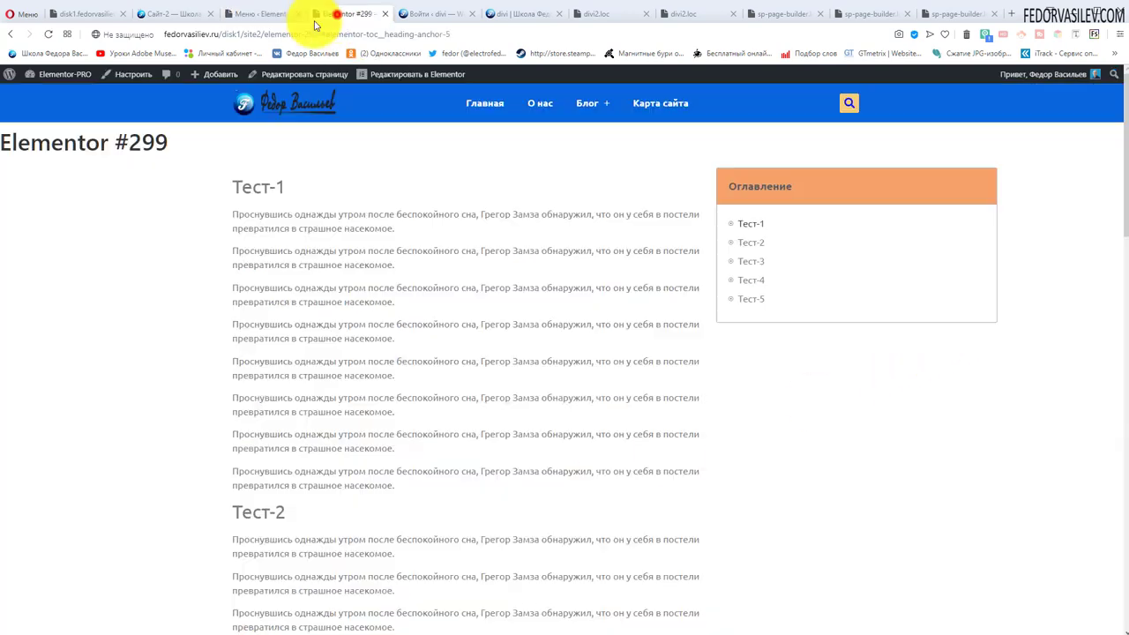
pyautogui.click(48, 36)
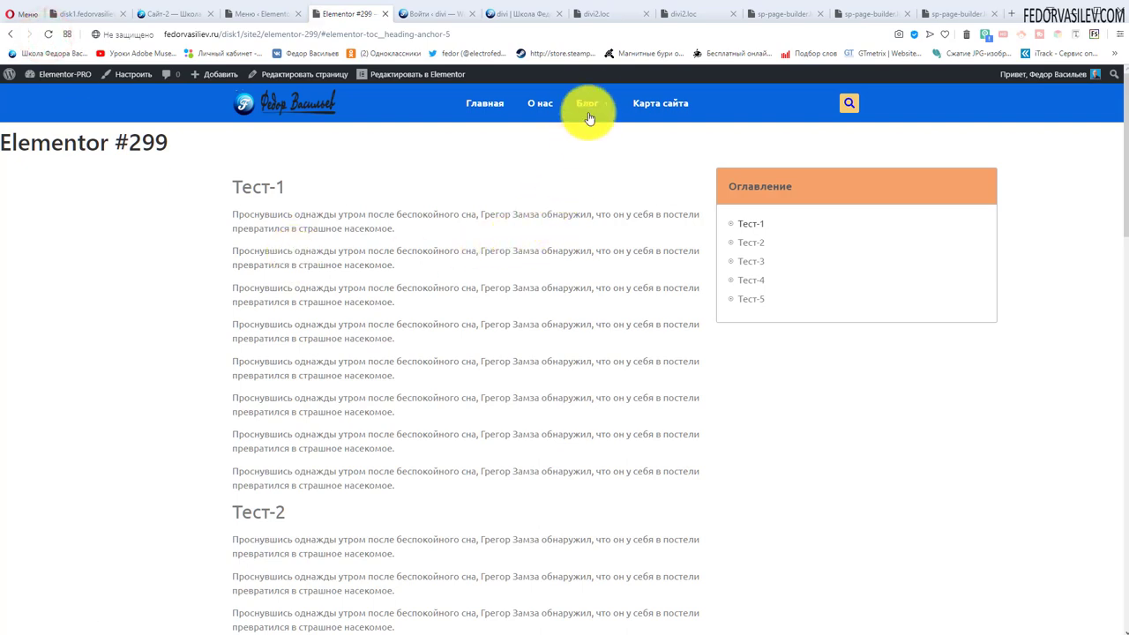
pyautogui.moveTo(589, 118)
pyautogui.click(584, 216)
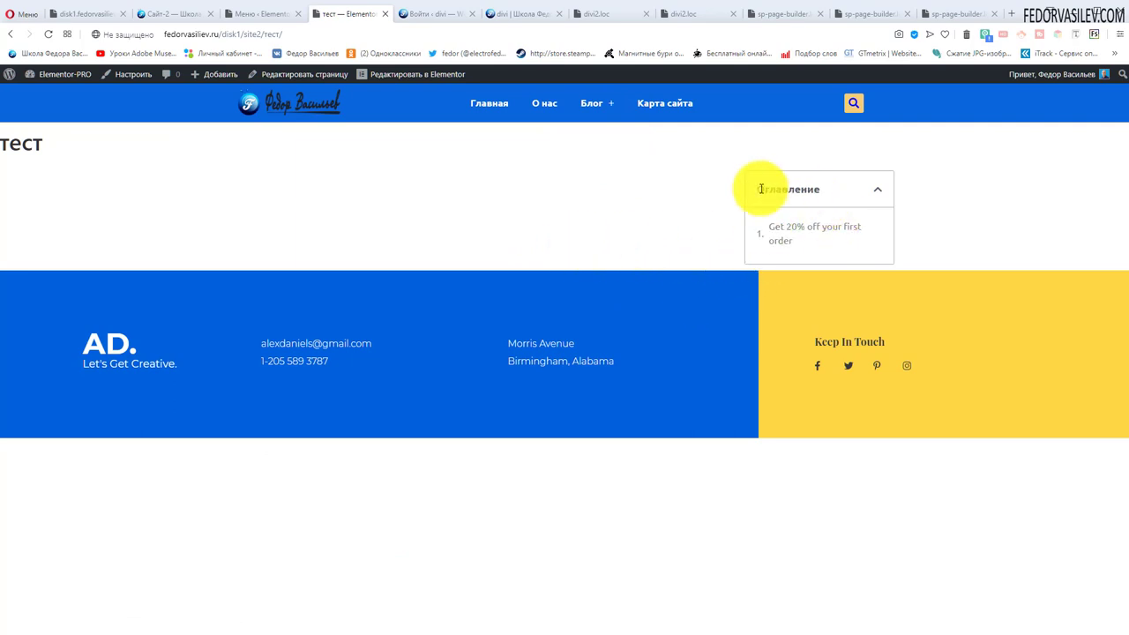
pyautogui.tripleClick(796, 242)
pyautogui.click(663, 239)
pyautogui.click(801, 228)
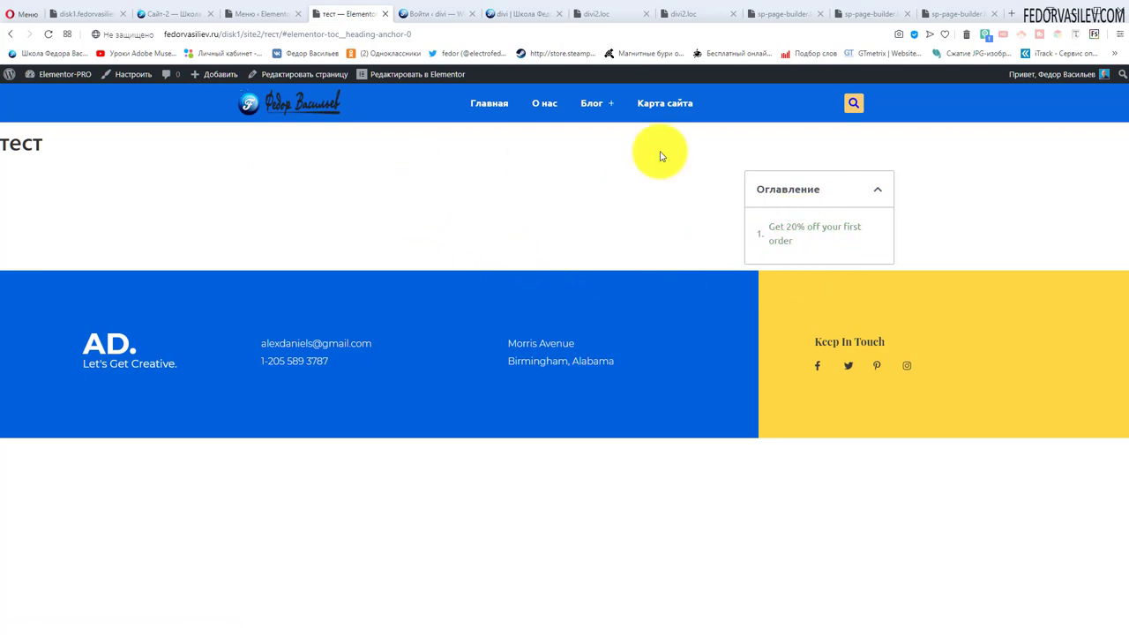
# Reopen the тест page in Elementor and add a Текстовый редактор widget to its wide column
pyautogui.click(278, 18)
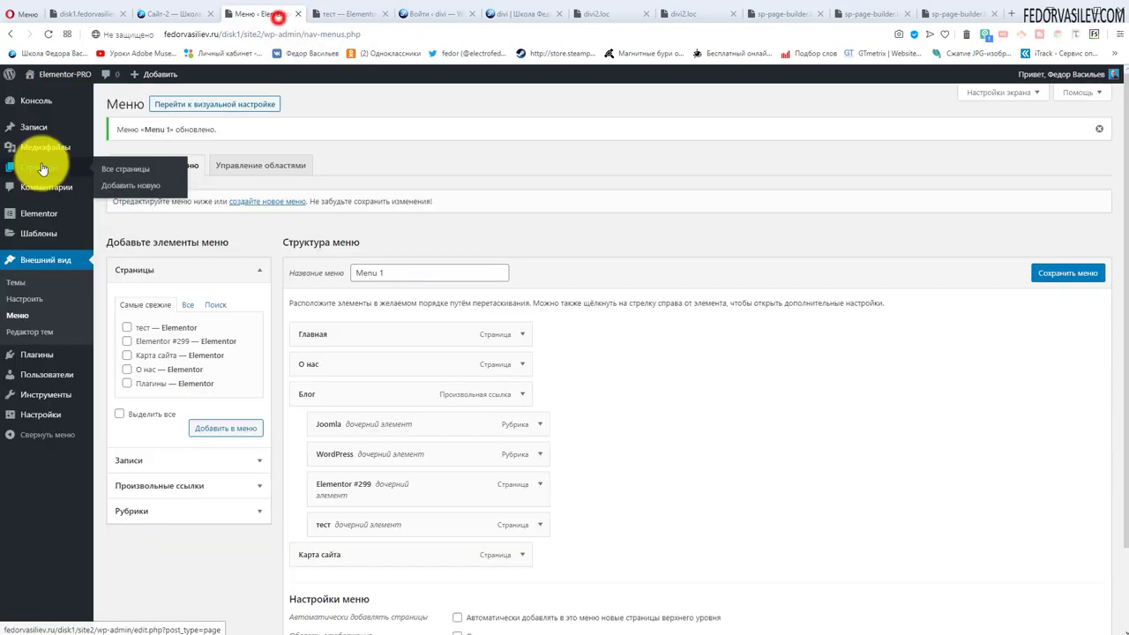
pyautogui.click(40, 166)
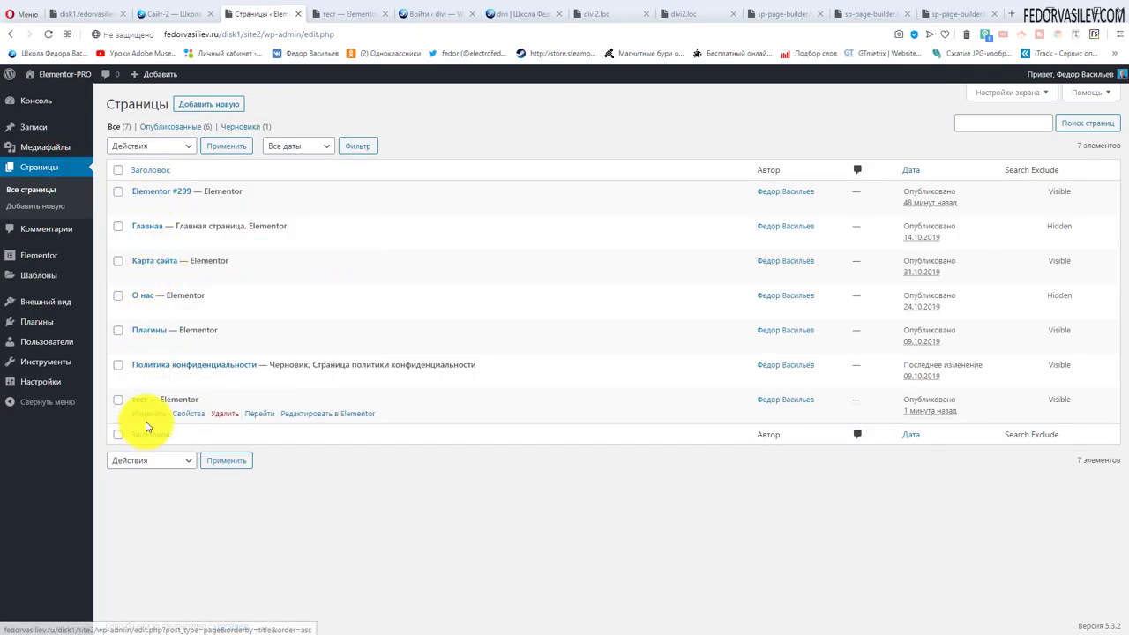
pyautogui.click(311, 415)
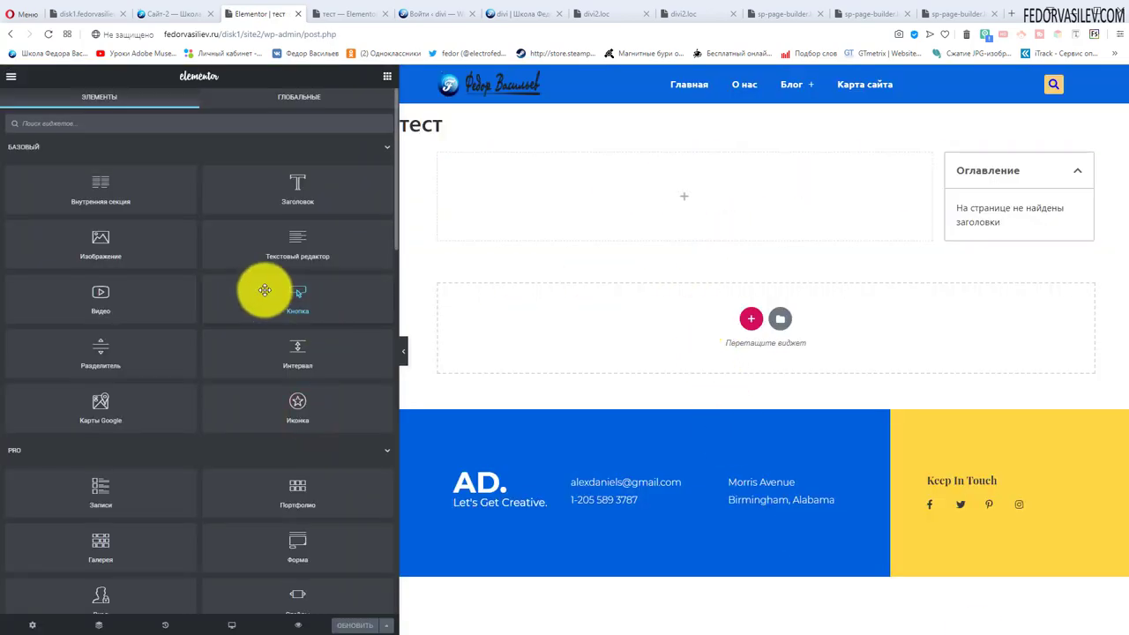
pyautogui.moveTo(277, 256); pyautogui.dragTo(670, 206)
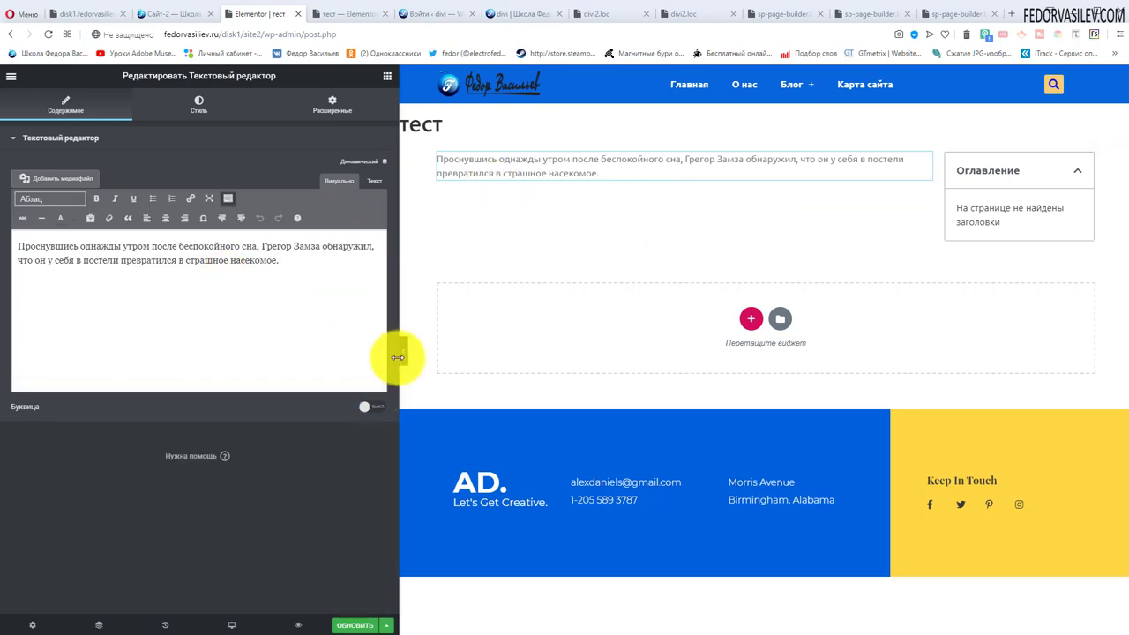
pyautogui.moveTo(398, 357); pyautogui.dragTo(612, 353)
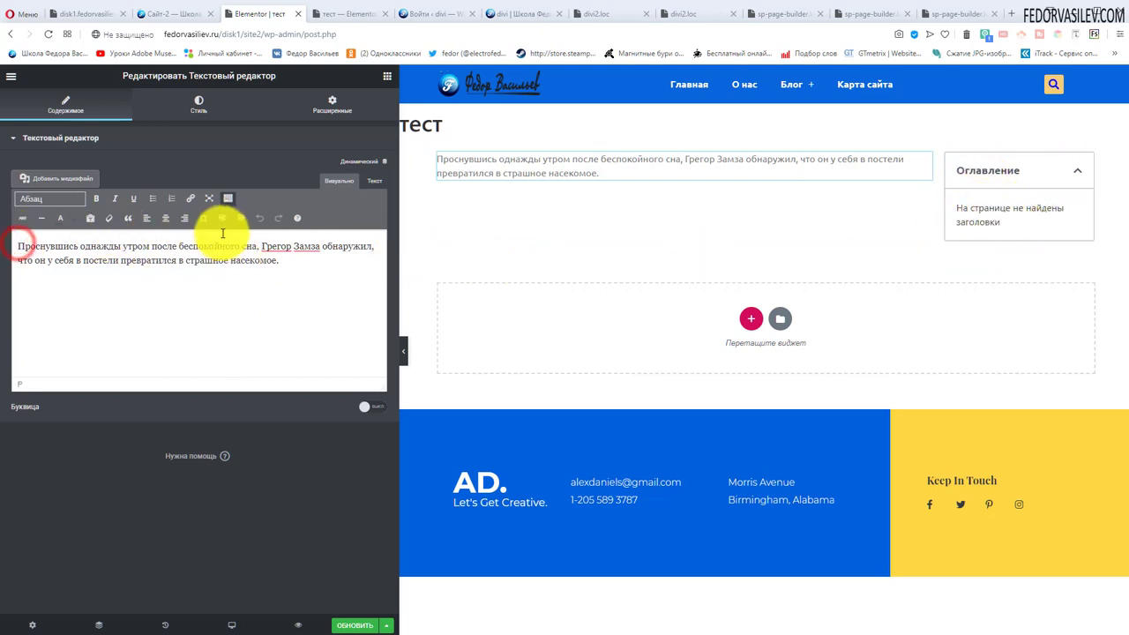
# Insert "тест" above the placeholder paragraph, format it as Заголовок 2, and update the page
pyautogui.press('Return')
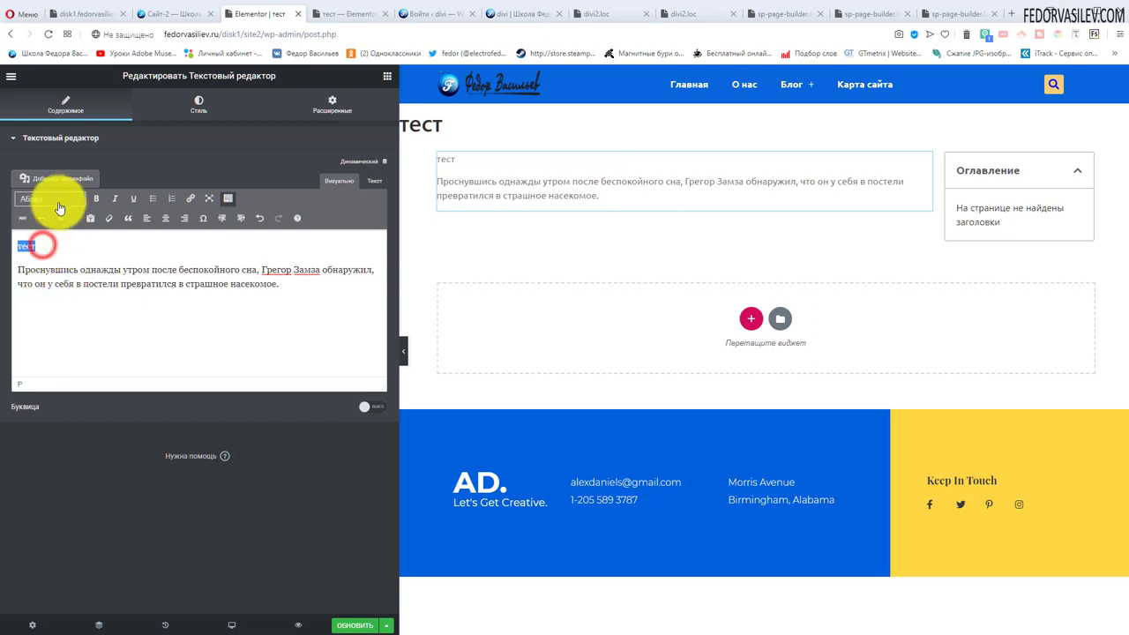
pyautogui.click(82, 204)
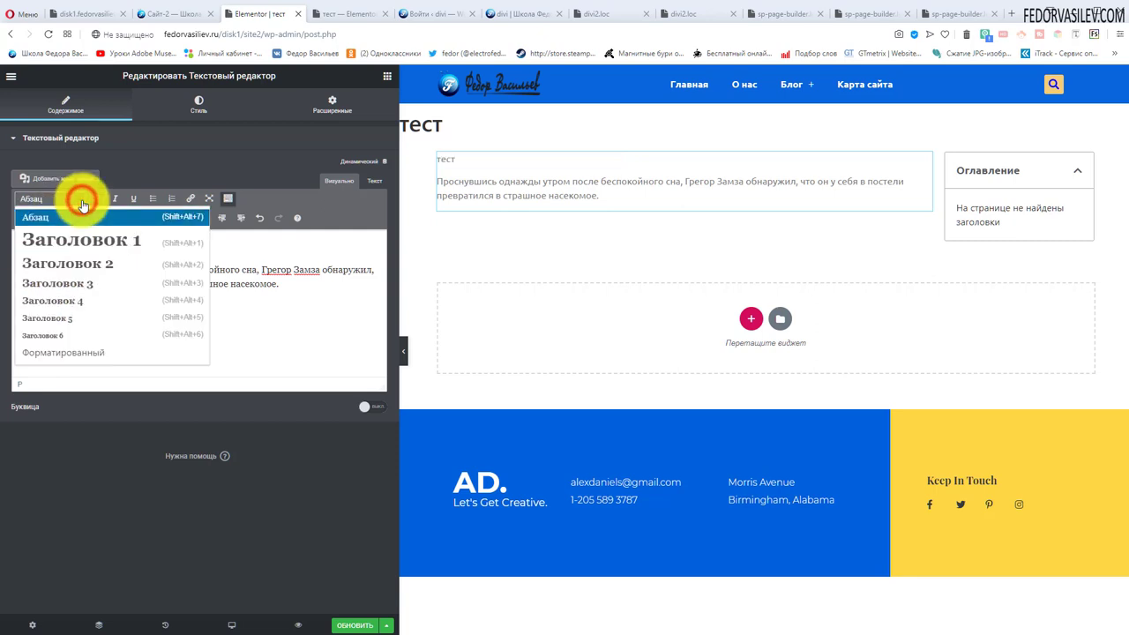
pyautogui.click(101, 264)
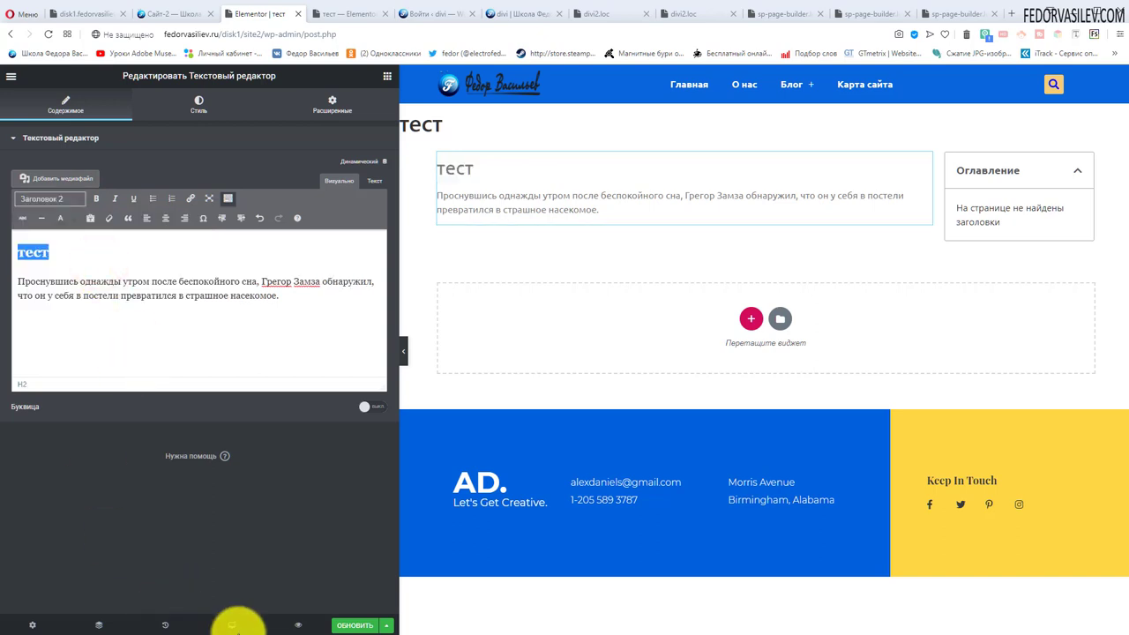
pyautogui.click(357, 627)
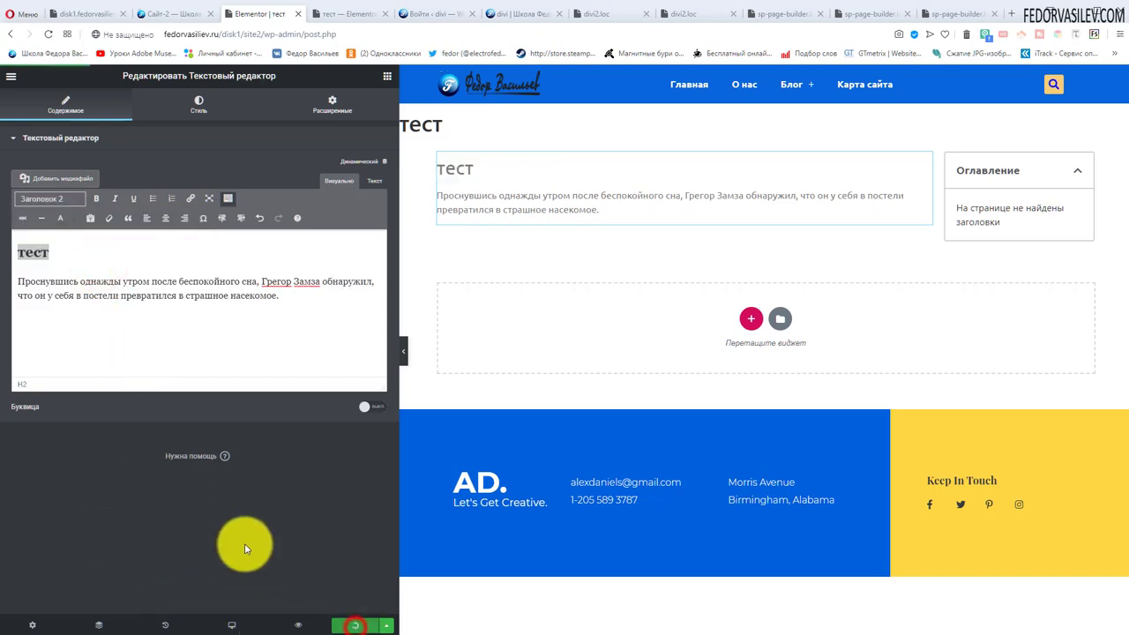
# Reload the live тест page and check the тест entry in its table of contents
pyautogui.click(349, 16)
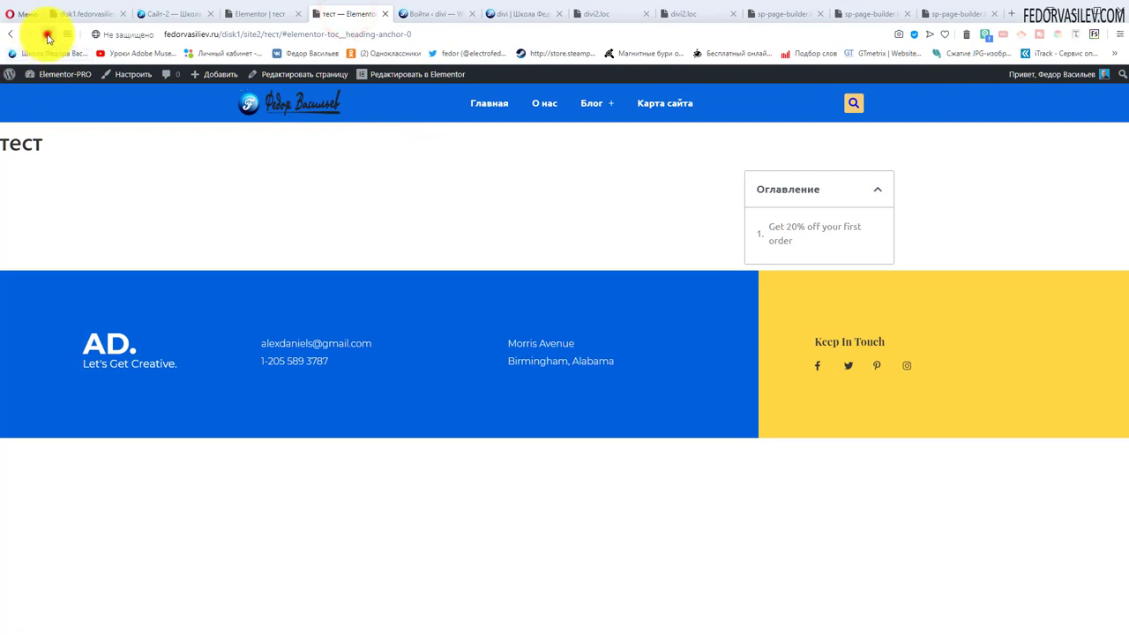
pyautogui.click(48, 34)
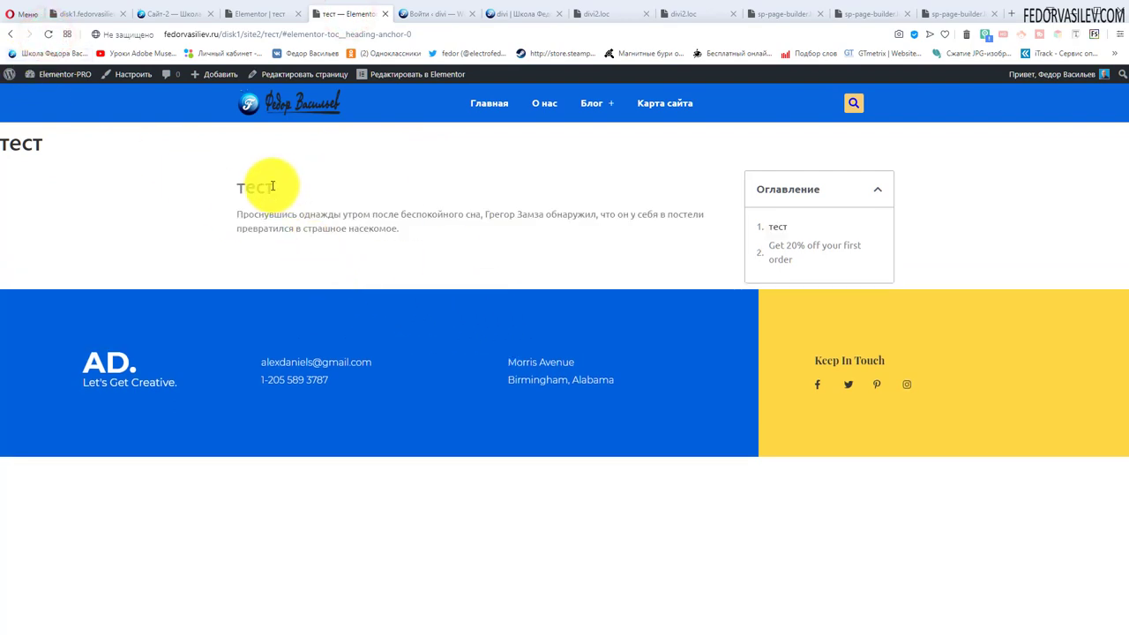
pyautogui.click(783, 231)
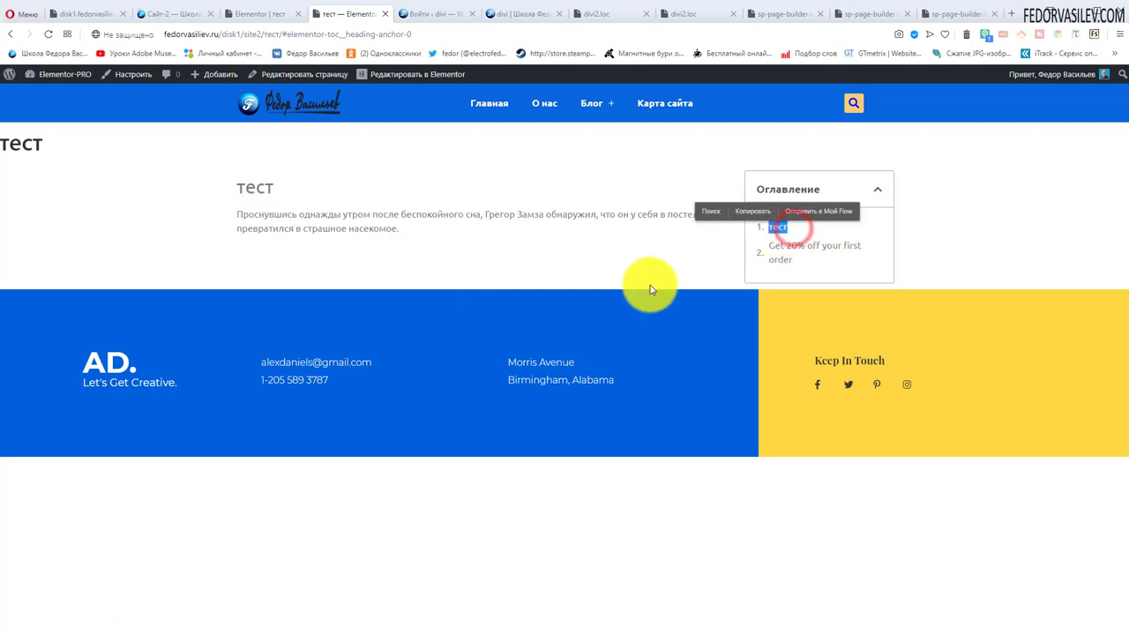
pyautogui.click(610, 247)
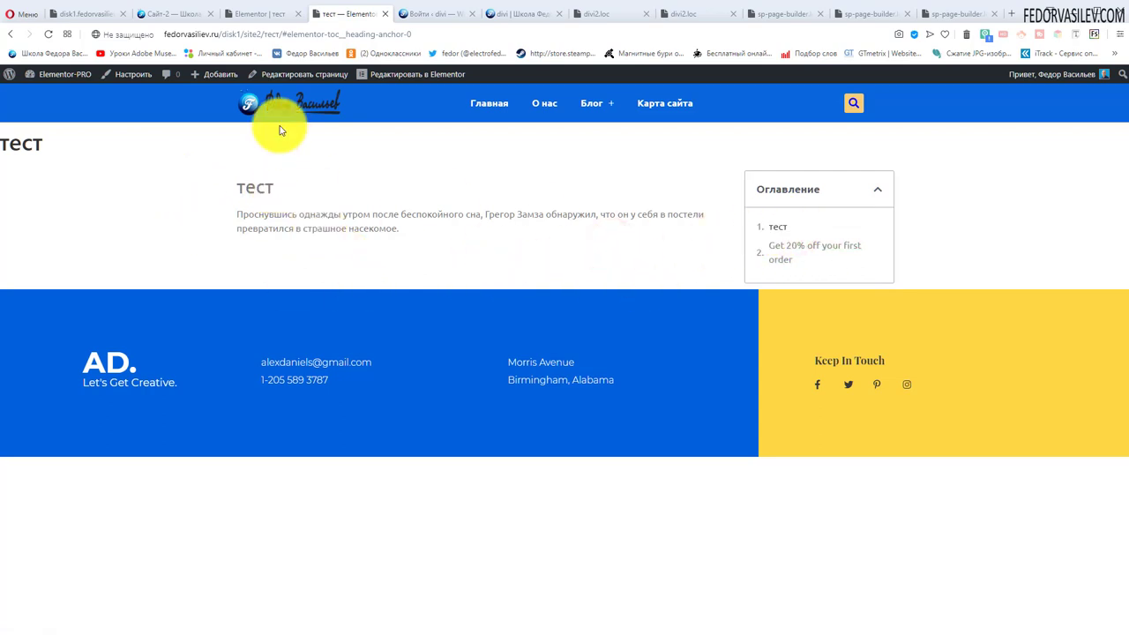
# Return to the Elementor editor and paste four copies of the placeholder paragraph below the original
pyautogui.click(276, 15)
pyautogui.moveTo(285, 294); pyautogui.dragTo(13, 275)
pyautogui.hotkey('ctrl', 'c')
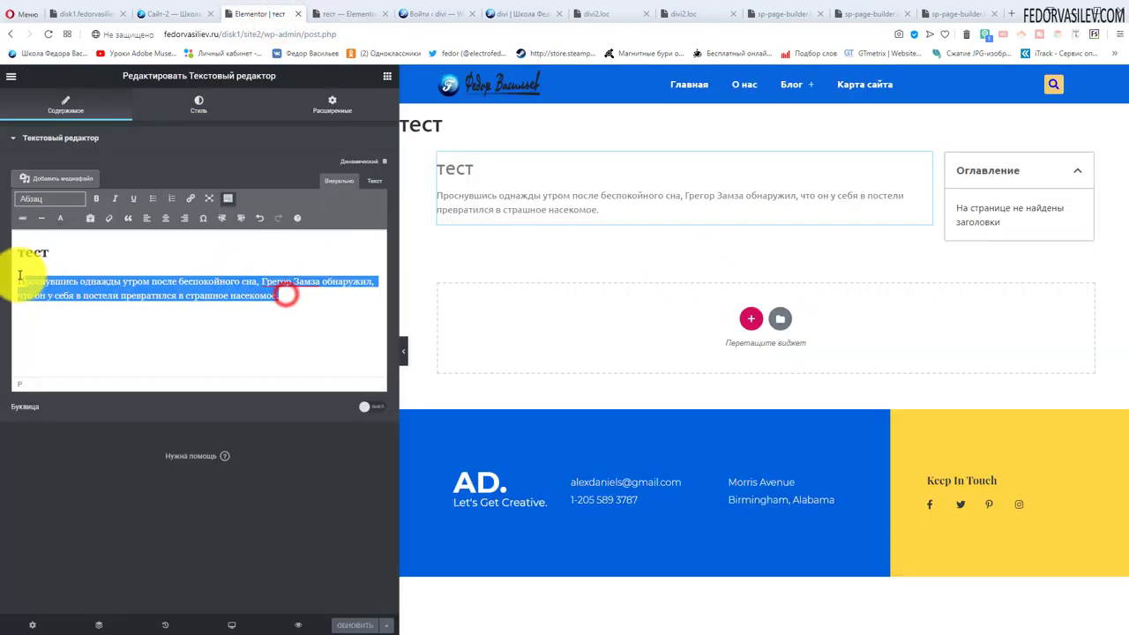
pyautogui.click(304, 297)
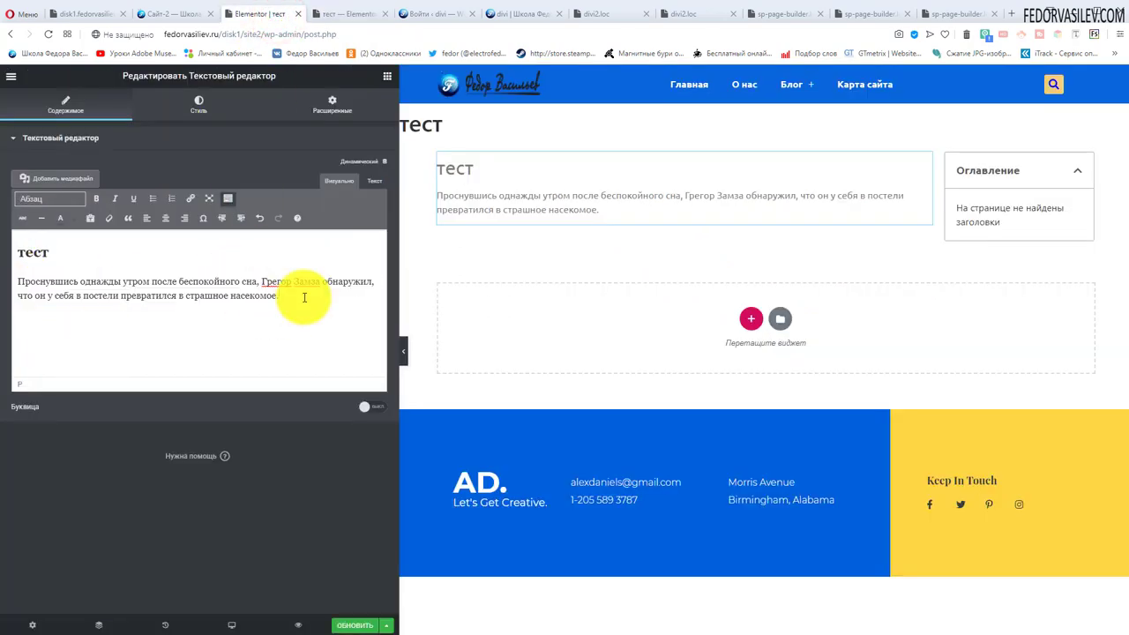
pyautogui.press('Return')
pyautogui.hotkey('ctrl', 'v')
pyautogui.hotkey('ctrl', 'v')
pyautogui.hotkey('ctrl', 'v')
pyautogui.hotkey('ctrl', 'v')
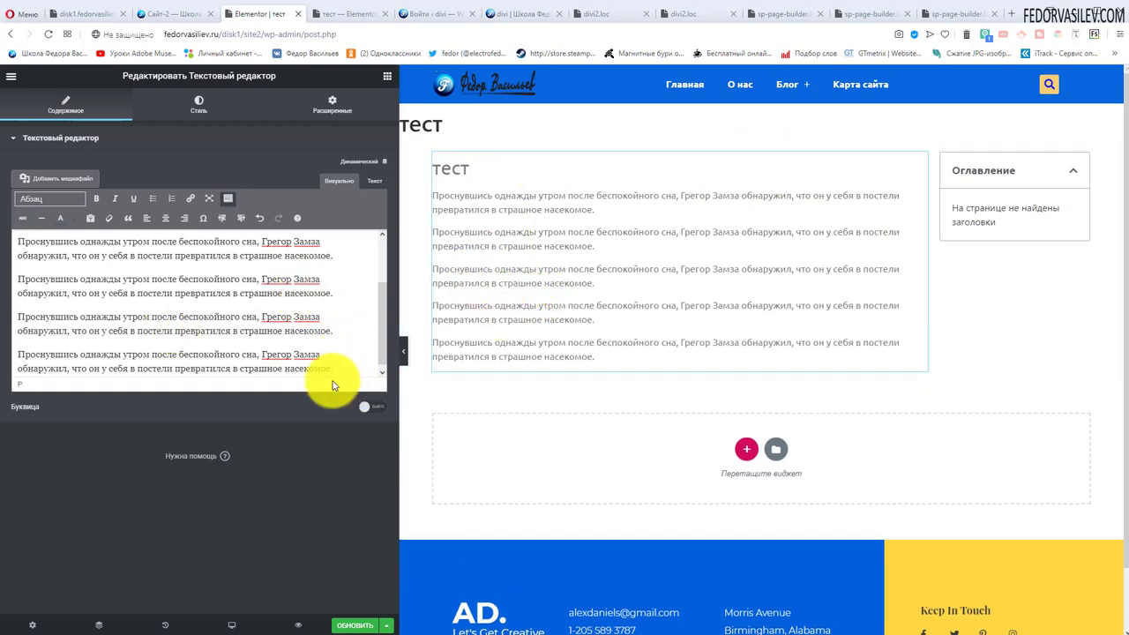
# Add a "тест-2" line after the last paragraph and format it as Заголовок 2
pyautogui.press('Return')
pyautogui.write('тест-2')
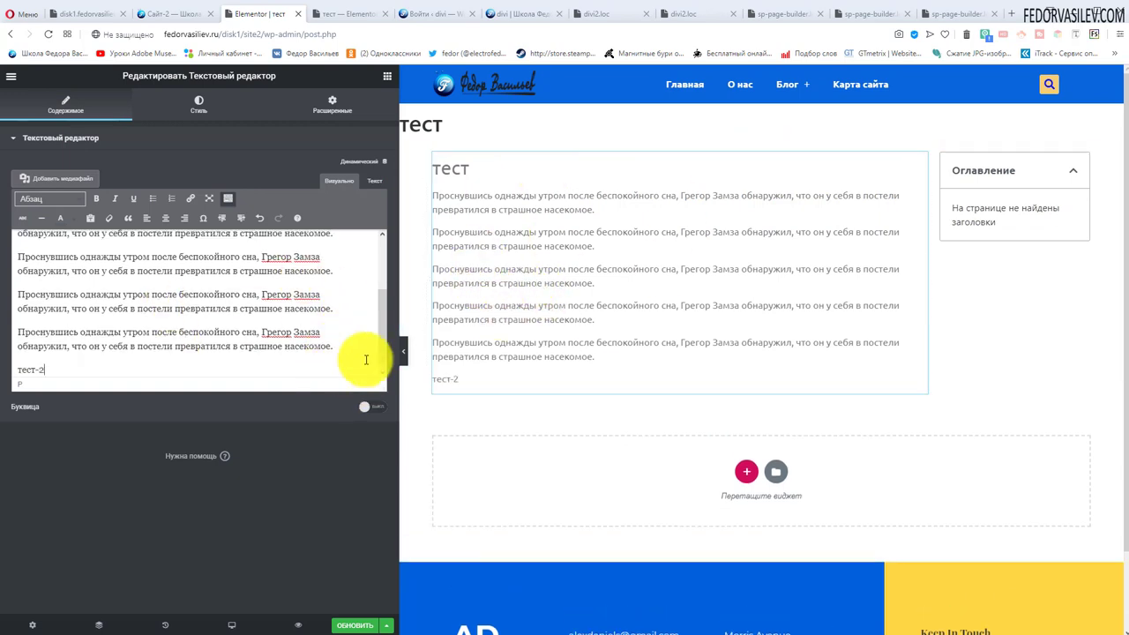
pyautogui.tripleClick(60, 377)
pyautogui.click(85, 205)
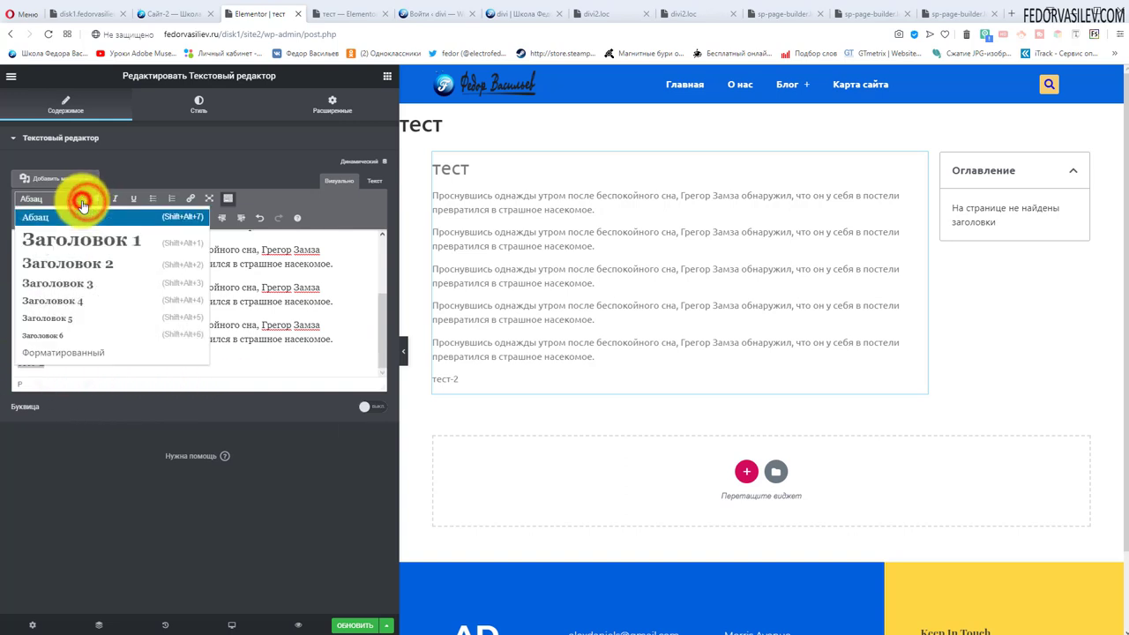
pyautogui.click(86, 260)
# Paste five copies of the placeholder paragraph below the тест-2 heading and update the page
pyautogui.press('Right')
pyautogui.press('Return')
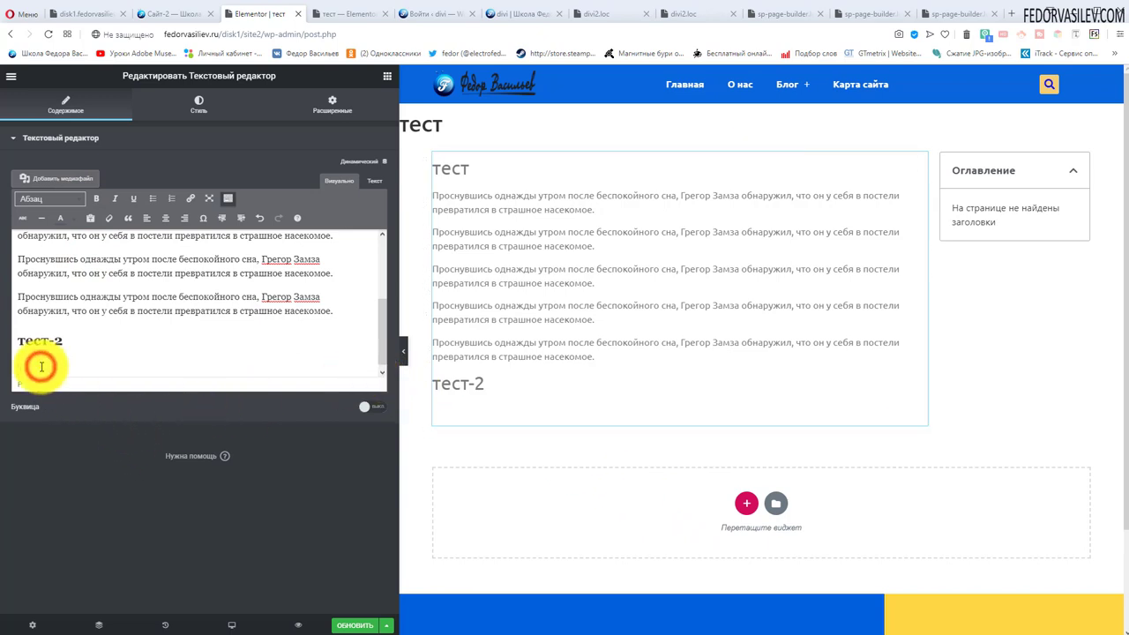
pyautogui.write('Проснувшись однажды утром после беспокойного сна, Грегор Замза обнаружил, что он у себя в постели превратился в страшное насекомое. Проснувшись однажды утром после беспокойного сна, Грегор Замза обнаружил, что он у себя в постели превратился в страшное насекомое. Проснувшись однажды утром после беспокойного сна, Грегор Замза обнаружил, что он у себя в постели превратился в страшное насекомое. Проснувшись однажды утром после беспокойного сна, Грегор Замза обнаружил, что он у себя в постели превратился в страшное насекомое. Проснувшись однажды утром после беспокойного сна, Грегор Замза обнаружил, что он у себя в постели превратился в страшное насекомое.')
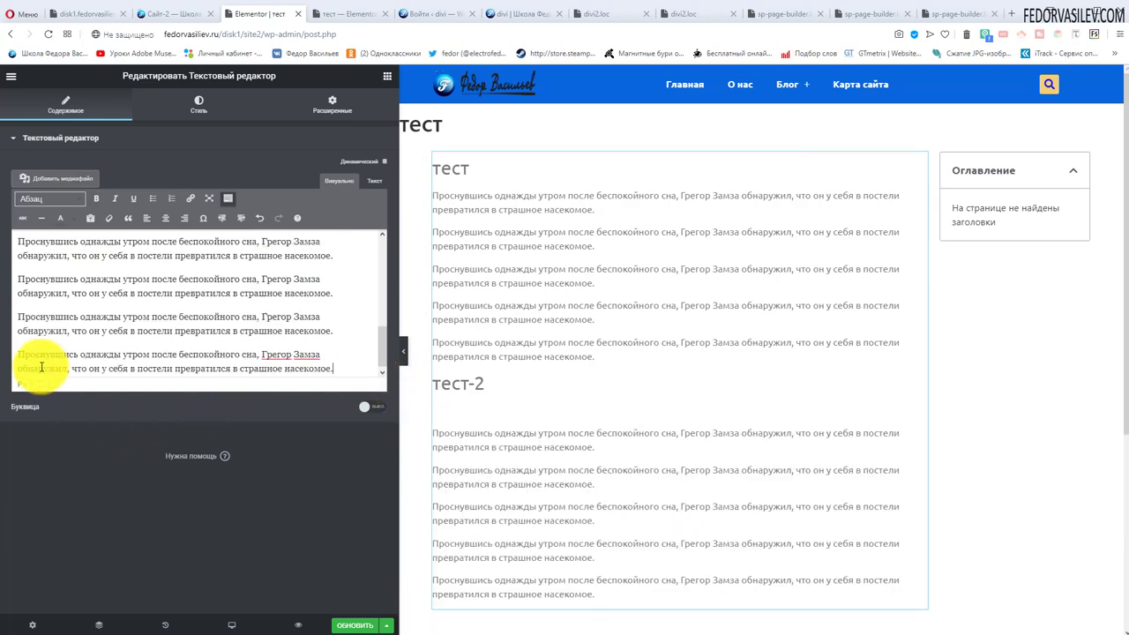
pyautogui.click(349, 628)
# Reload the live тест page and test the тест link in the table of contents
pyautogui.hotkey('ctrl', 'Tab')
pyautogui.press('F5')
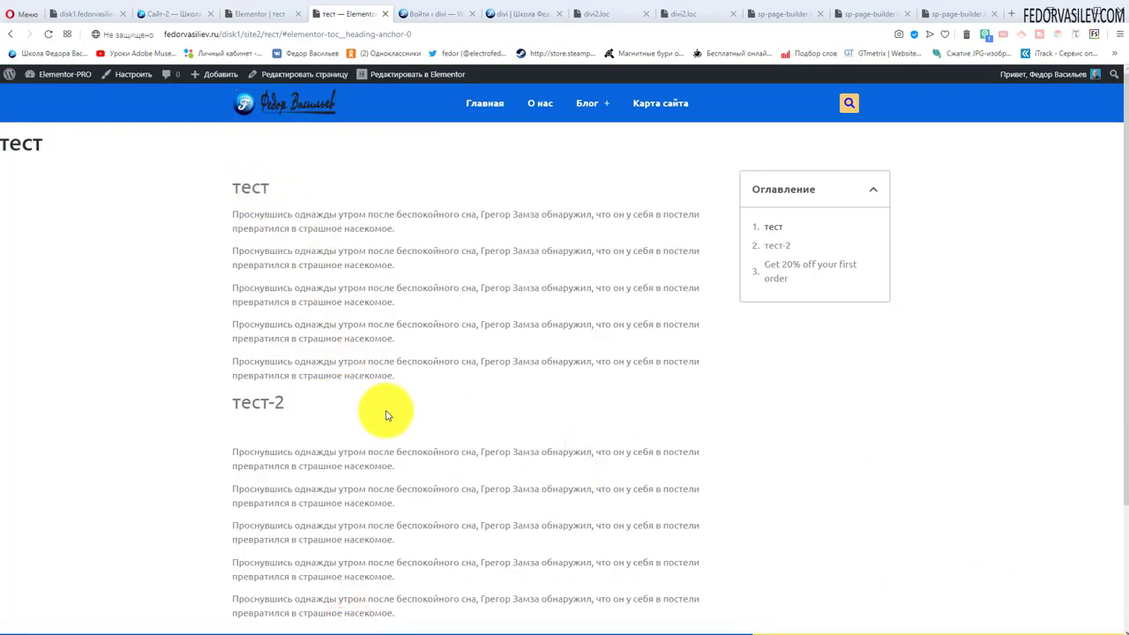
pyautogui.click(772, 232)
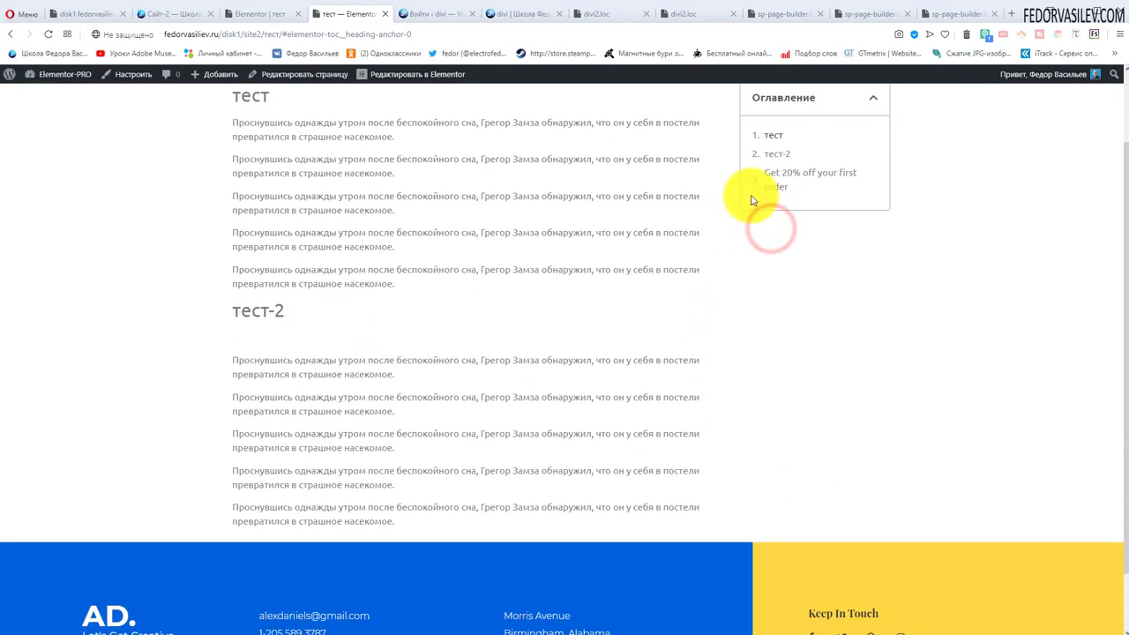
# Test the тест-2 link in the live page's table of contents and examine its "Get 20% off your first order" entry
pyautogui.click(776, 245)
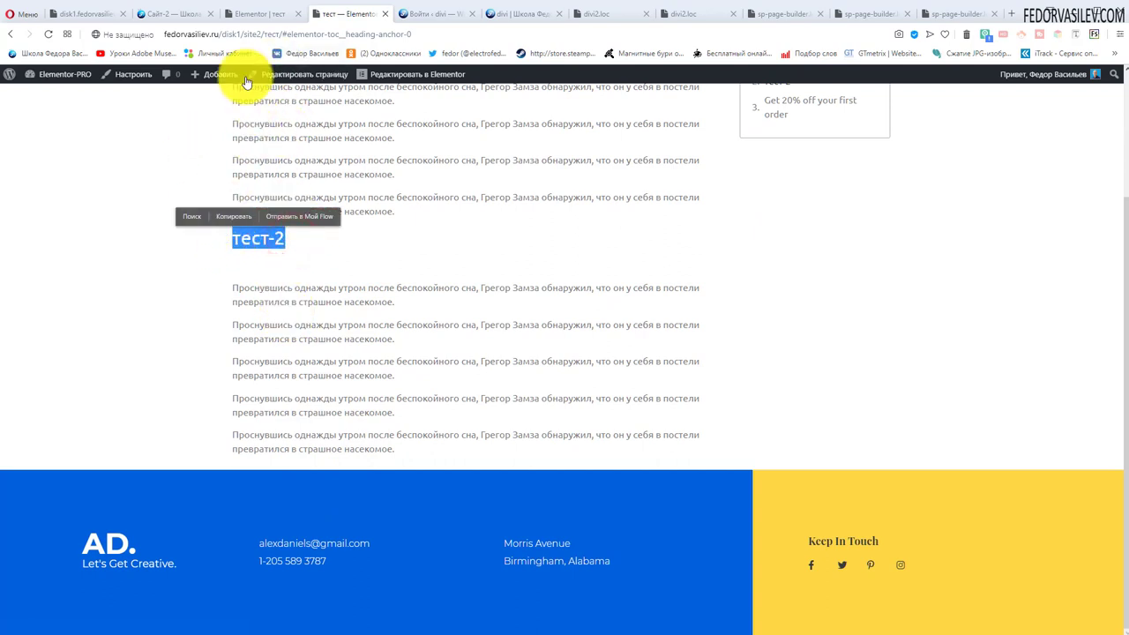
pyautogui.scroll(2, 445, 283)
pyautogui.click(767, 340)
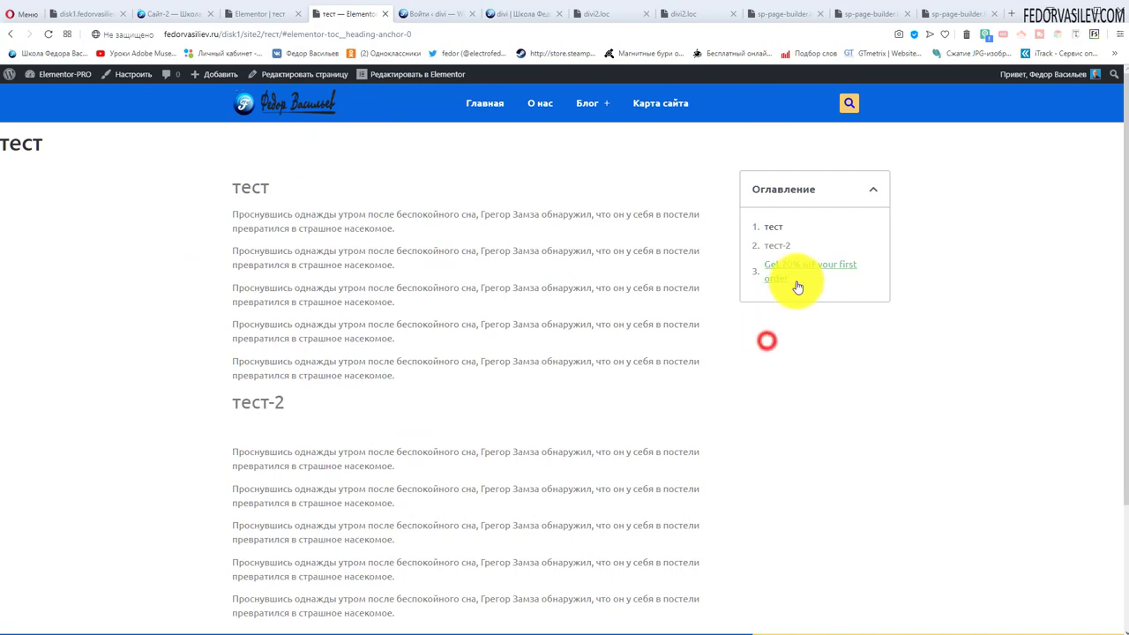
pyautogui.moveTo(797, 280); pyautogui.dragTo(768, 264)
pyautogui.click(782, 325)
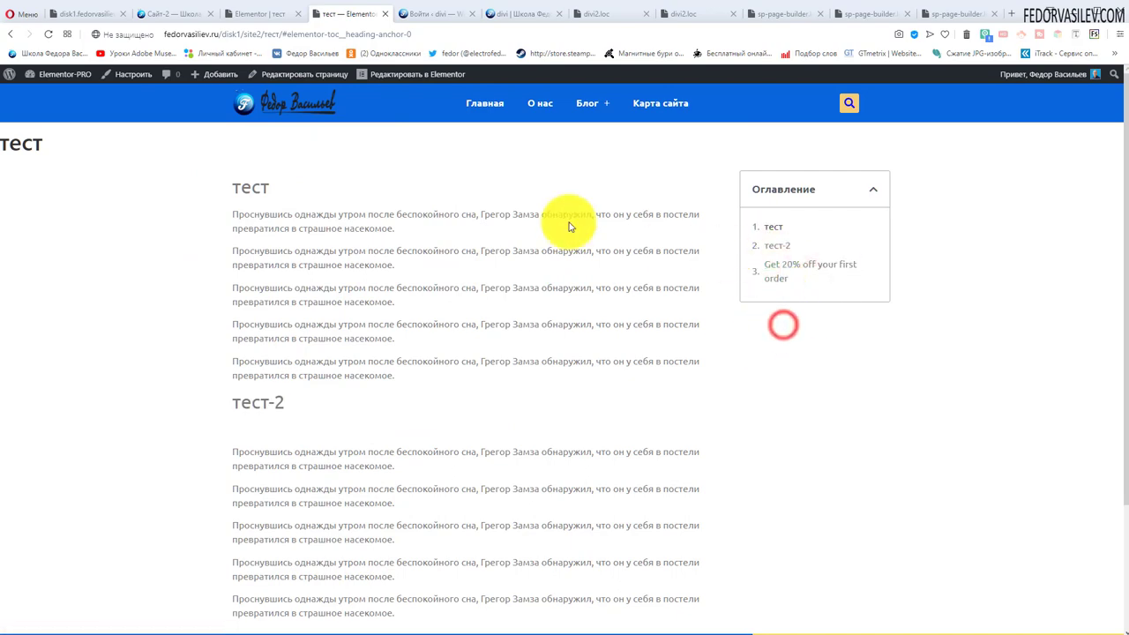
# Return to the Elementor editor and set the HTML tag of the section holding the text and table of contents to main
pyautogui.click(269, 13)
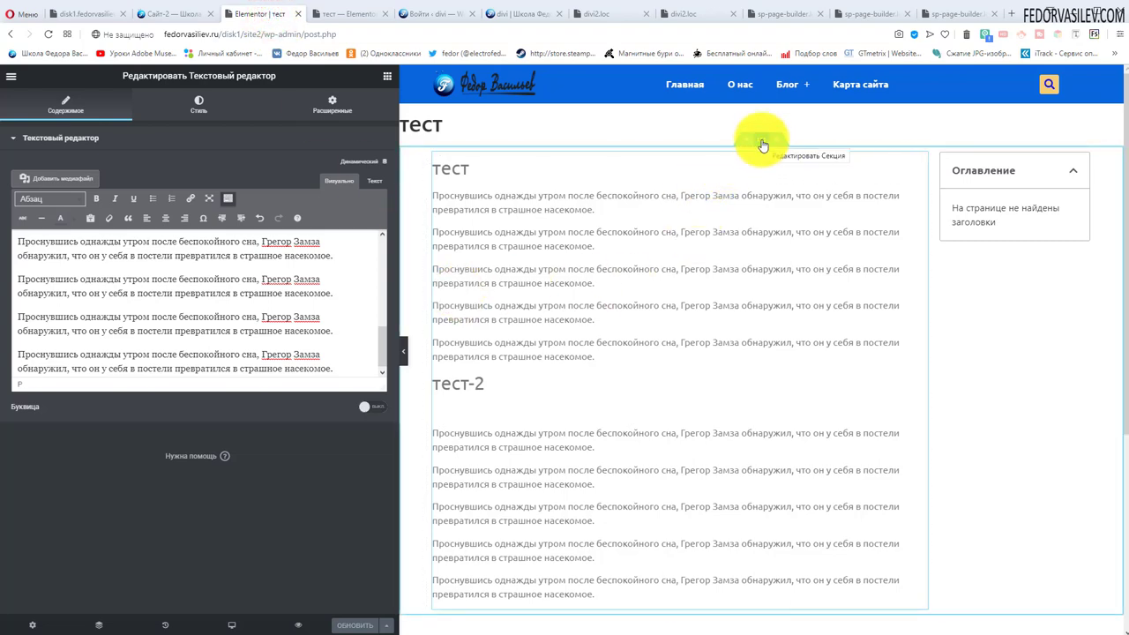
pyautogui.click(762, 141)
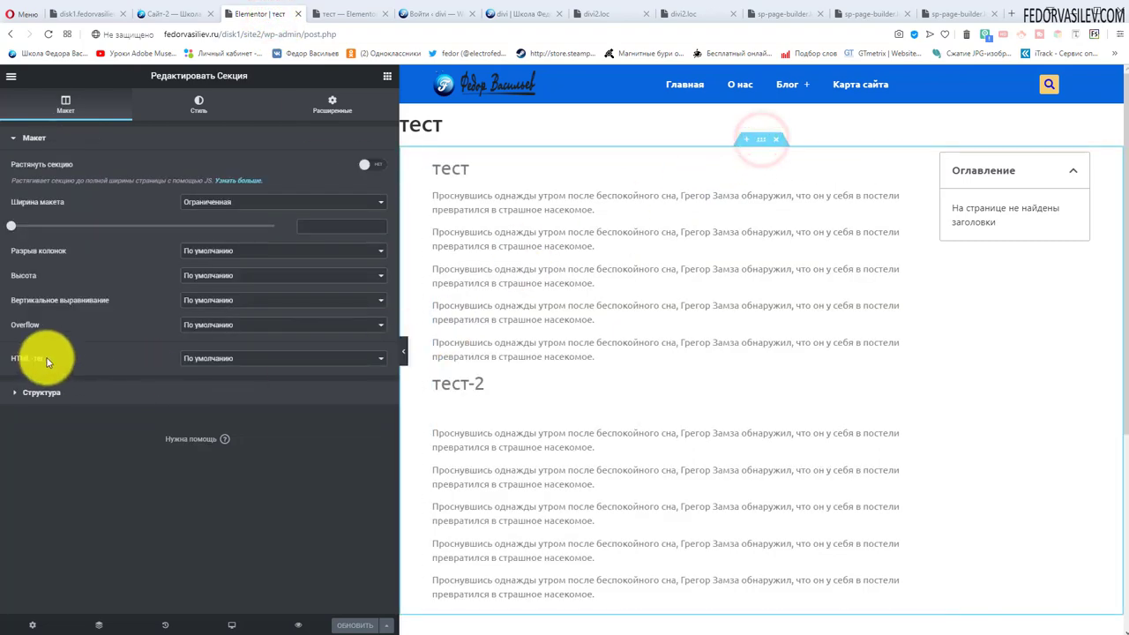
pyautogui.click(222, 359)
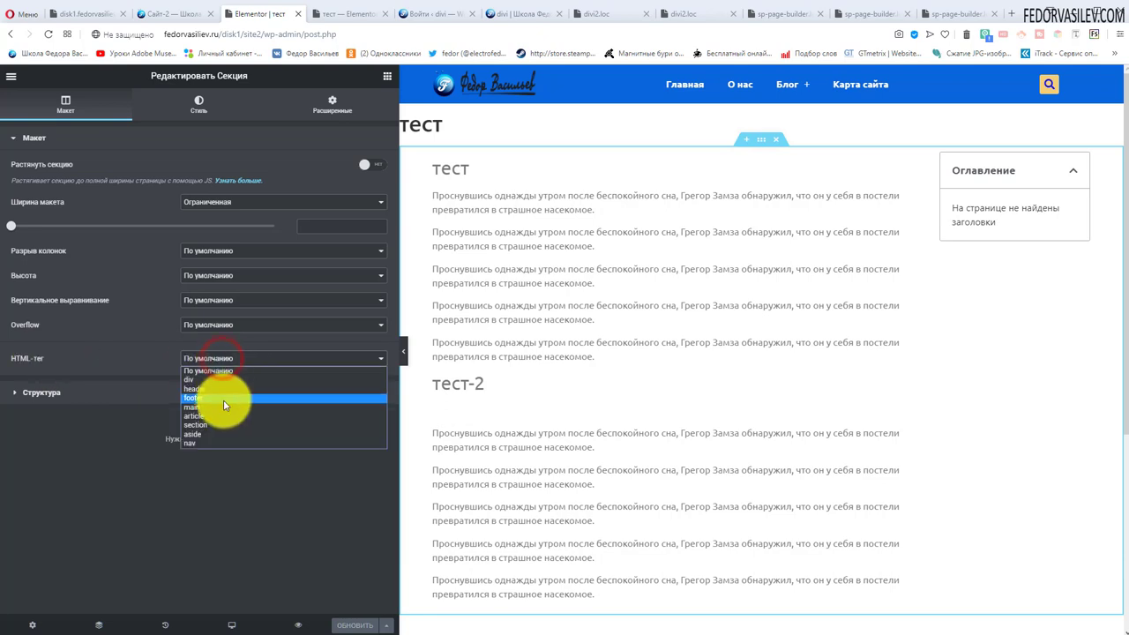
pyautogui.click(218, 407)
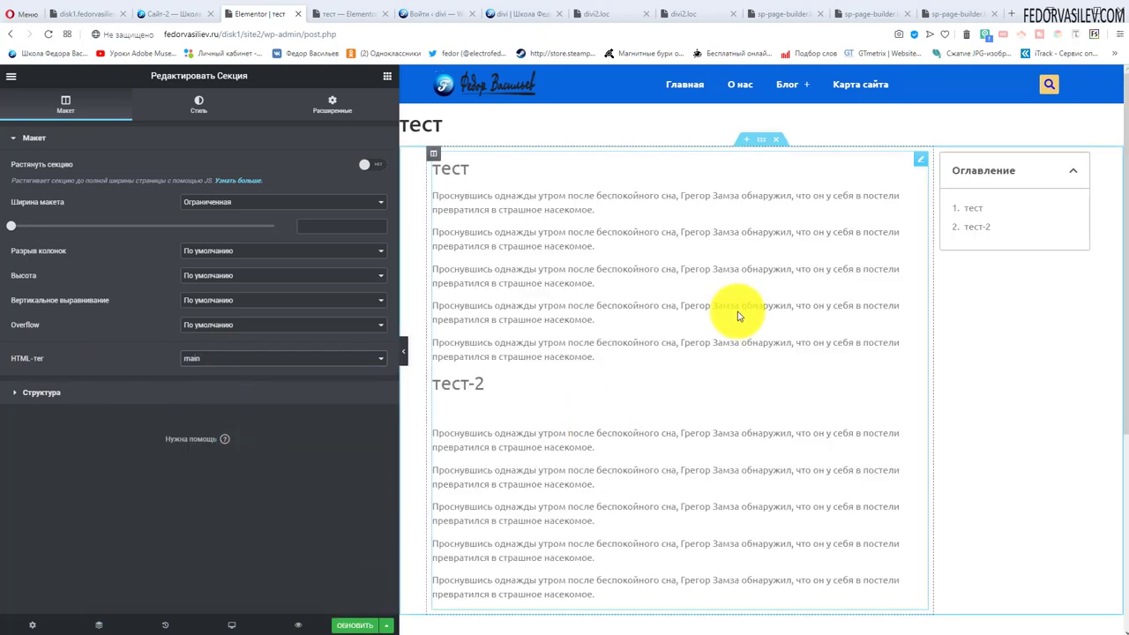
# Set the table of contents widget's container to "main, footer" and update the page
pyautogui.click(1081, 163)
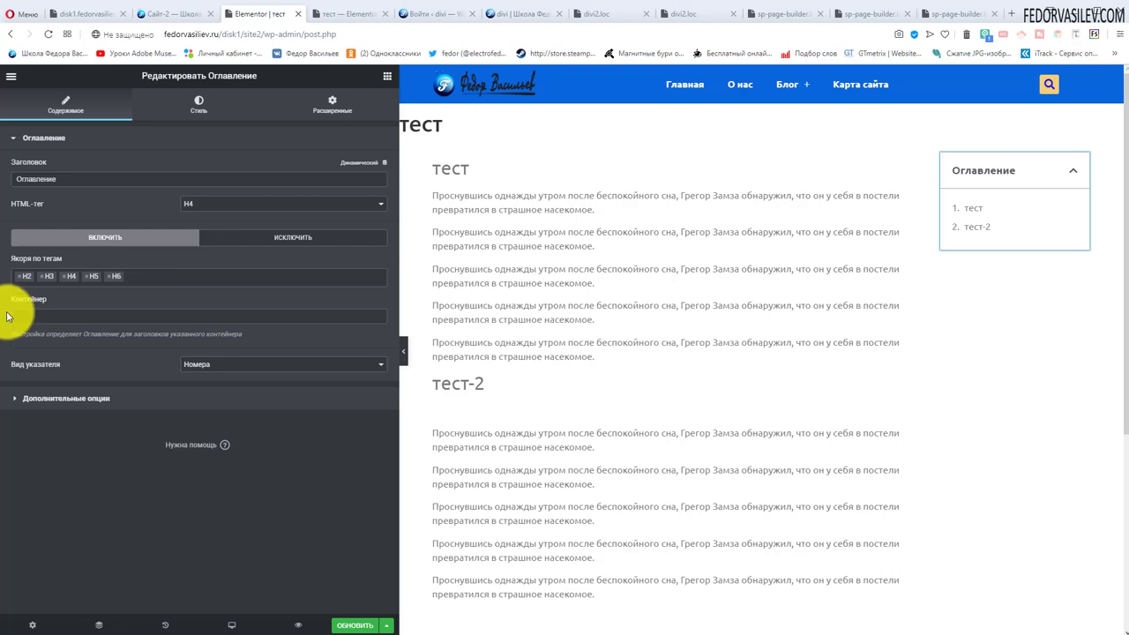
pyautogui.click(44, 315)
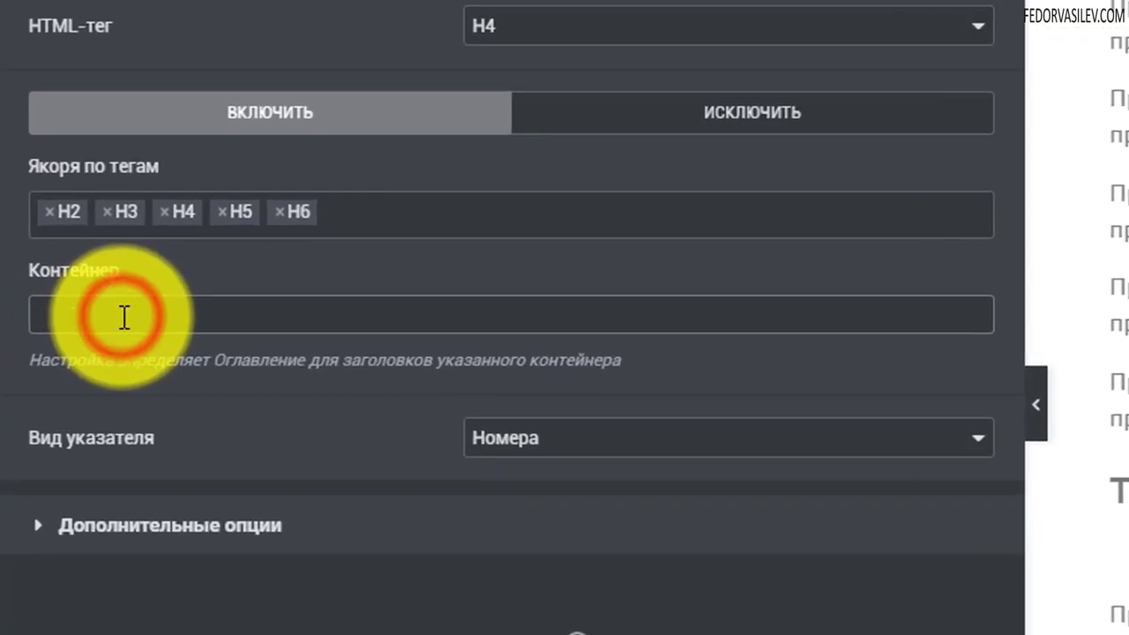
pyautogui.write('main, footer')
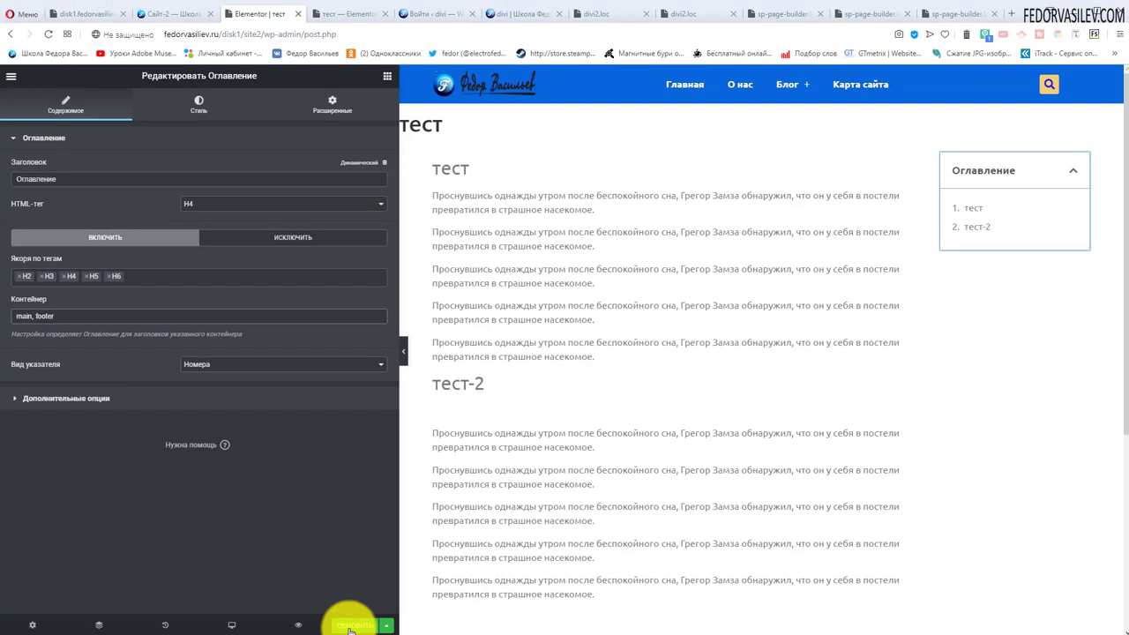
# Reload the live тест page and test the тест and тест-2 links in the table of contents
pyautogui.hotkey('ctrl', 'Tab')
pyautogui.press('F5')
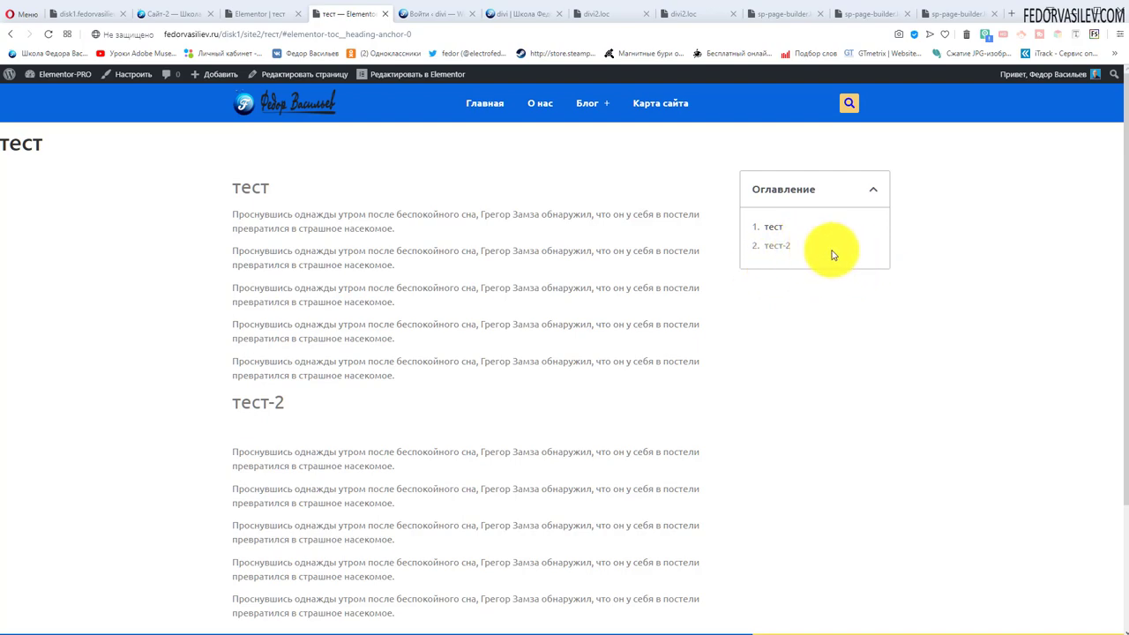
pyautogui.click(769, 229)
pyautogui.click(776, 156)
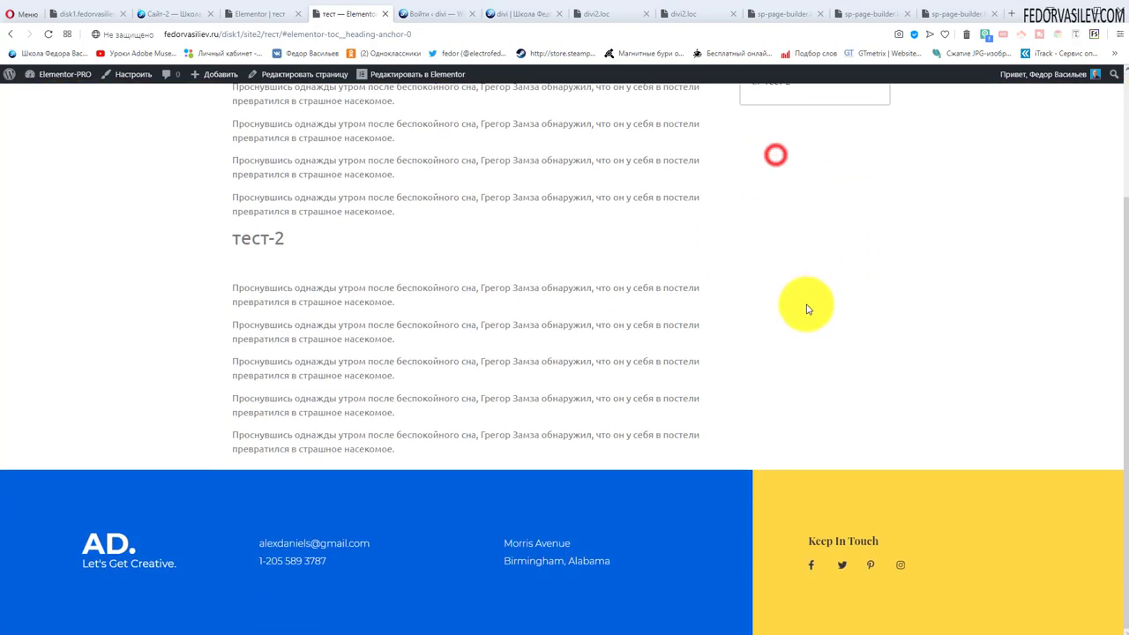
# Return to the Elementor editor, format the тест-2 heading in the text widget as Заголовок 3 and update the page
pyautogui.hotkey('ctrl', 'Tab')
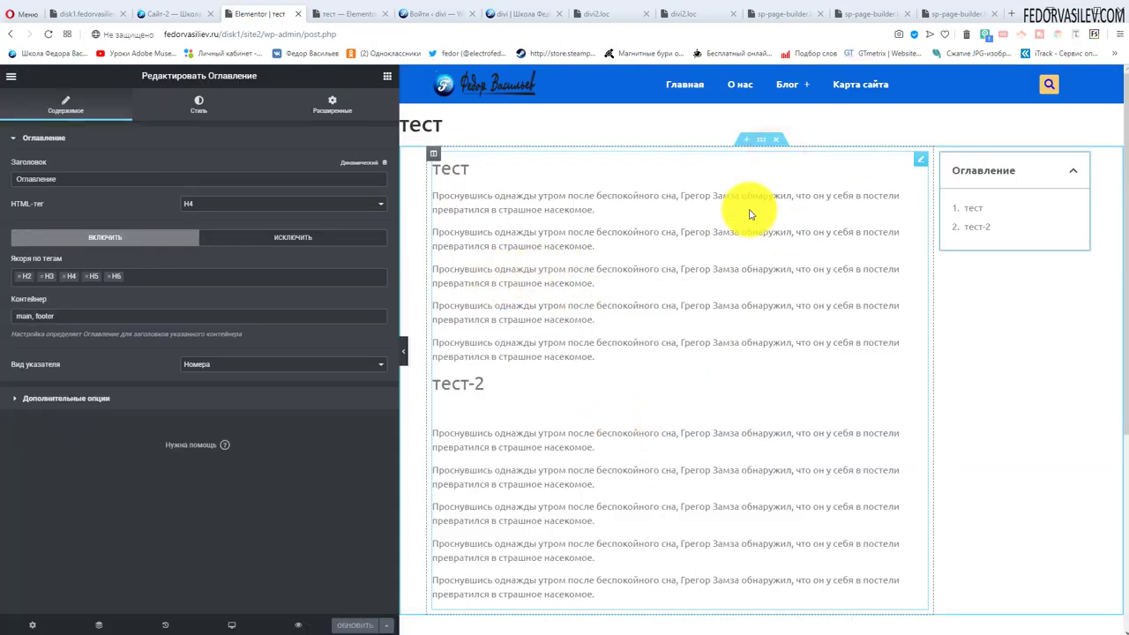
pyautogui.click(919, 159)
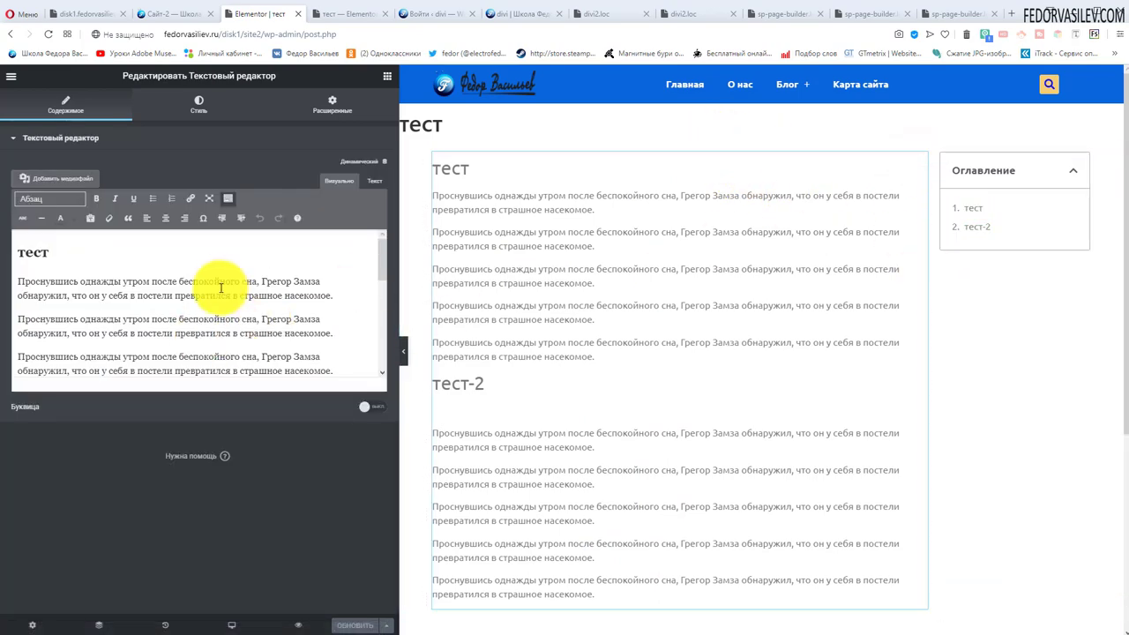
pyautogui.scroll(-3, 220, 287)
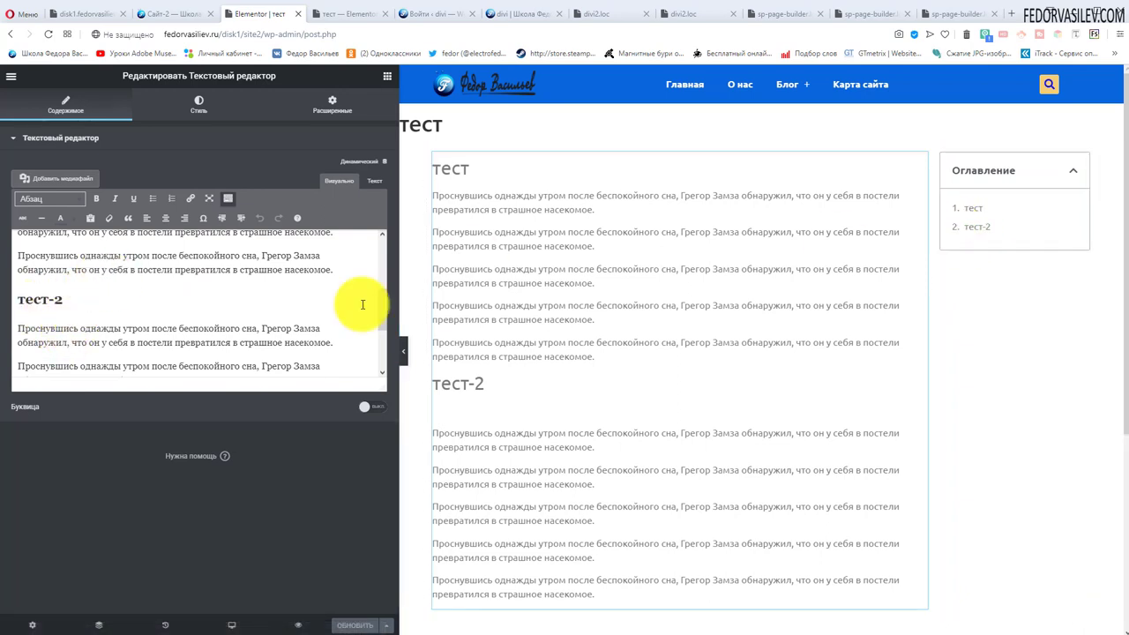
pyautogui.scroll(-5, 93, 308)
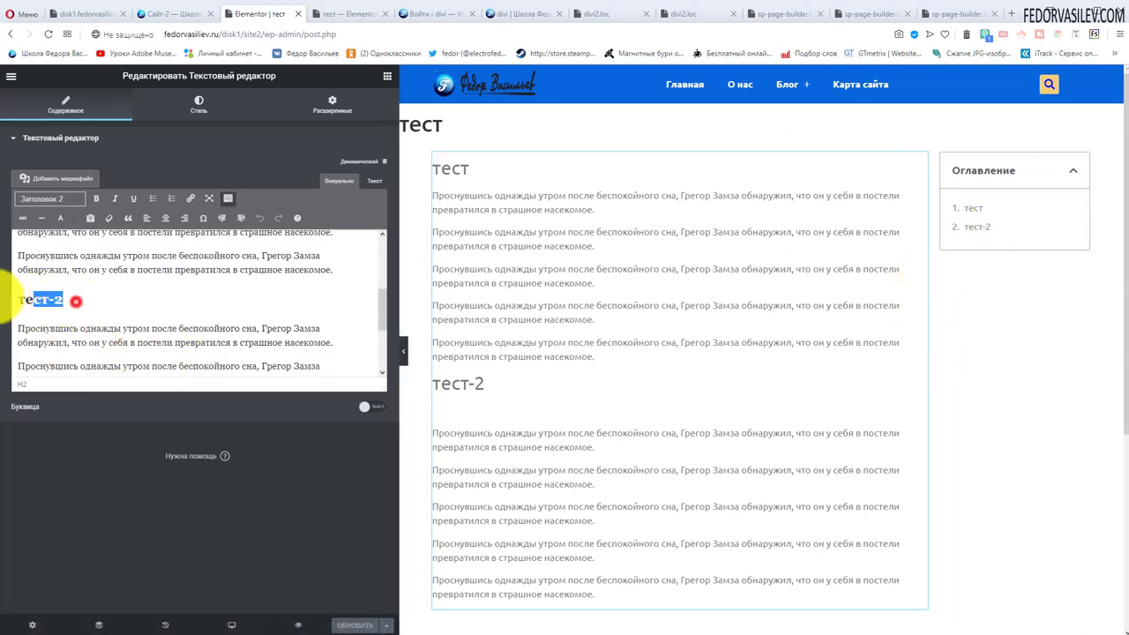
pyautogui.moveTo(12, 295); pyautogui.dragTo(16, 300)
pyautogui.click(76, 198)
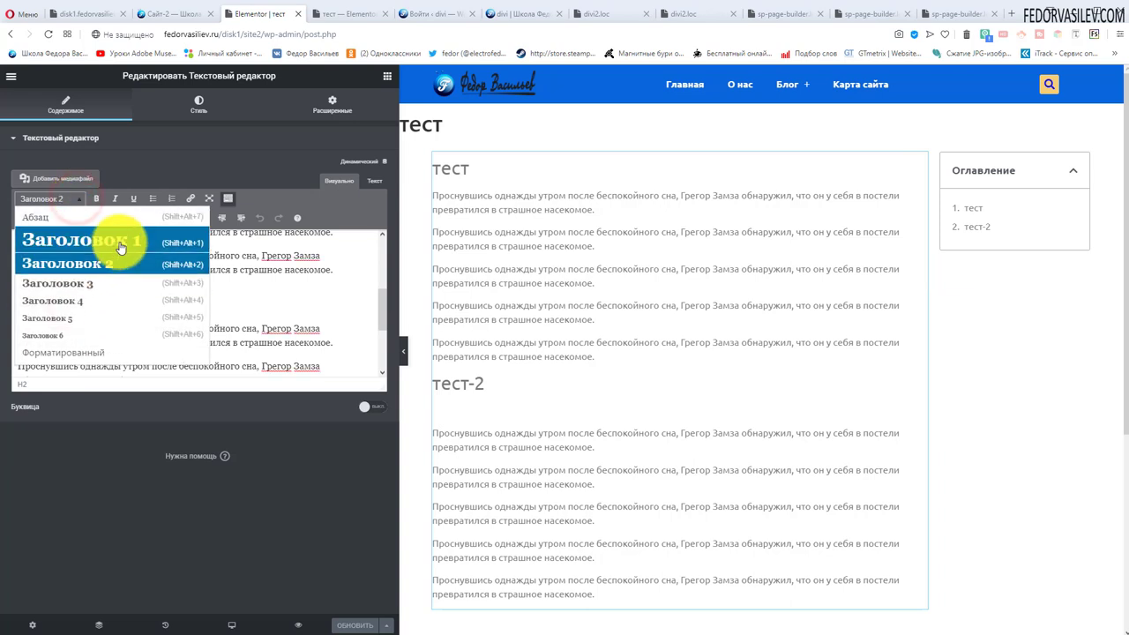
pyautogui.click(83, 286)
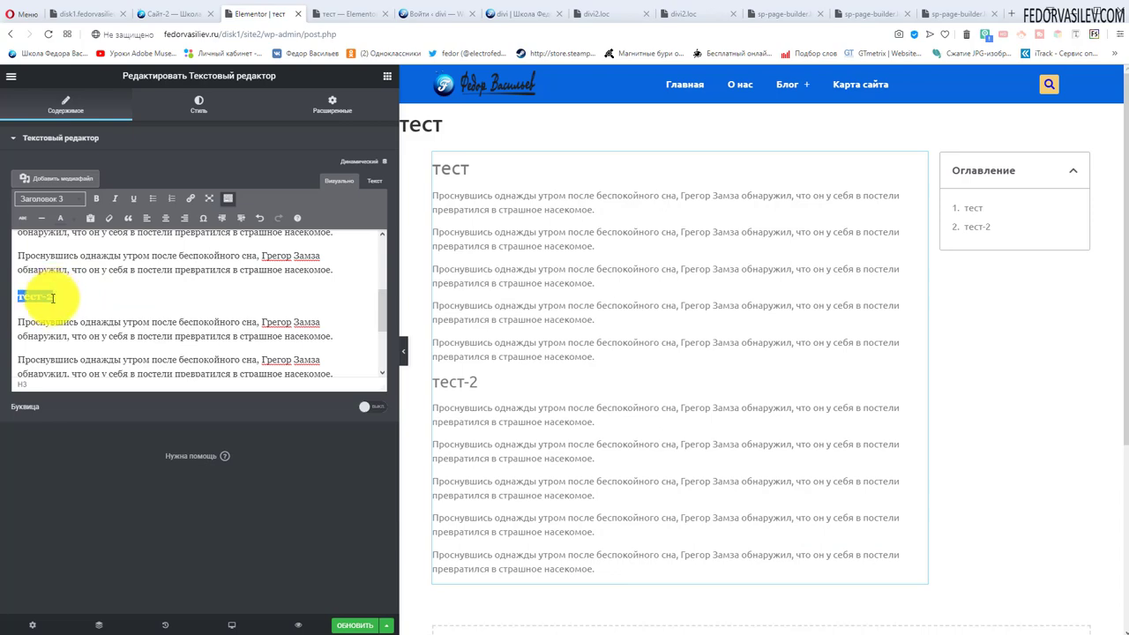
pyautogui.click(333, 623)
# Reload the live тест page and examine how the тест and тест-2 entries are nested in the table of contents
pyautogui.click(331, 14)
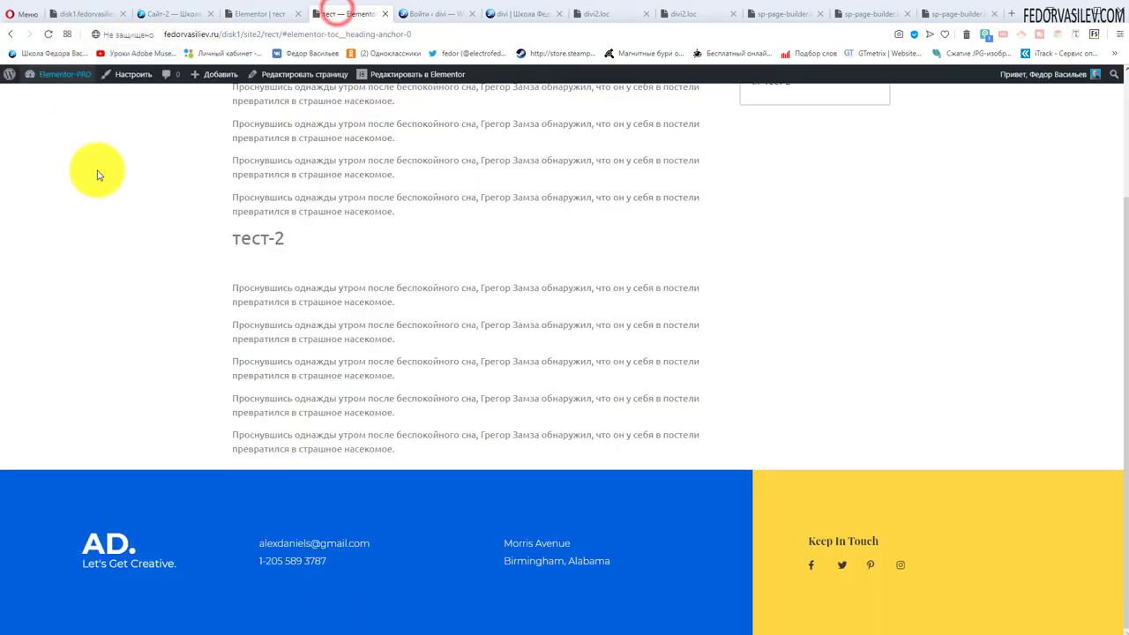
pyautogui.press('F5')
pyautogui.click(49, 35)
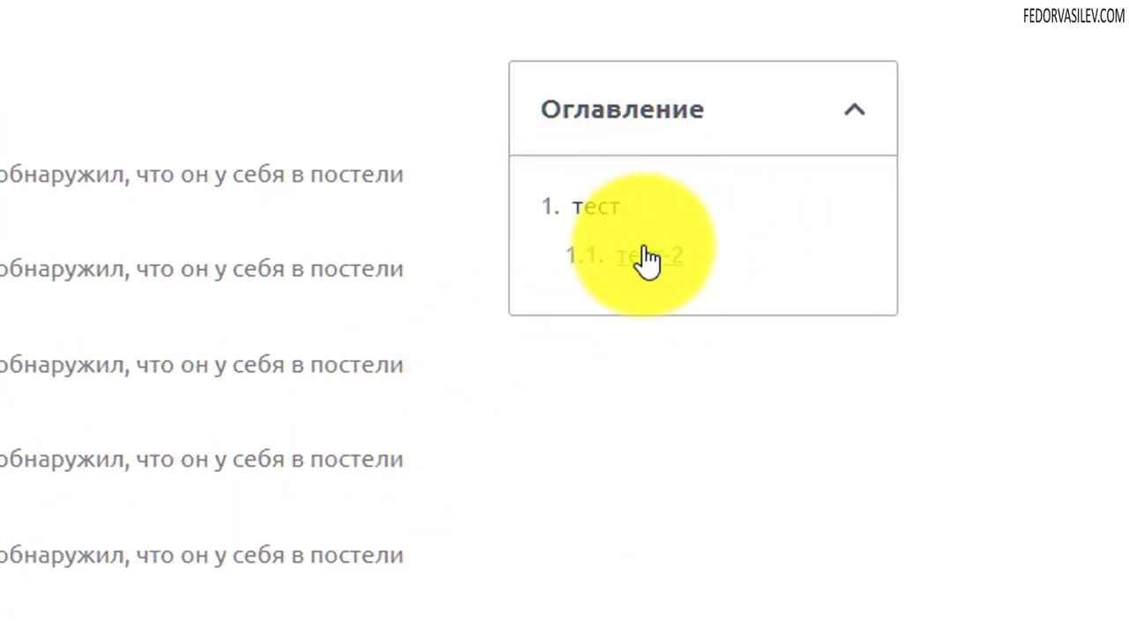
pyautogui.moveTo(640, 205); pyautogui.dragTo(538, 217)
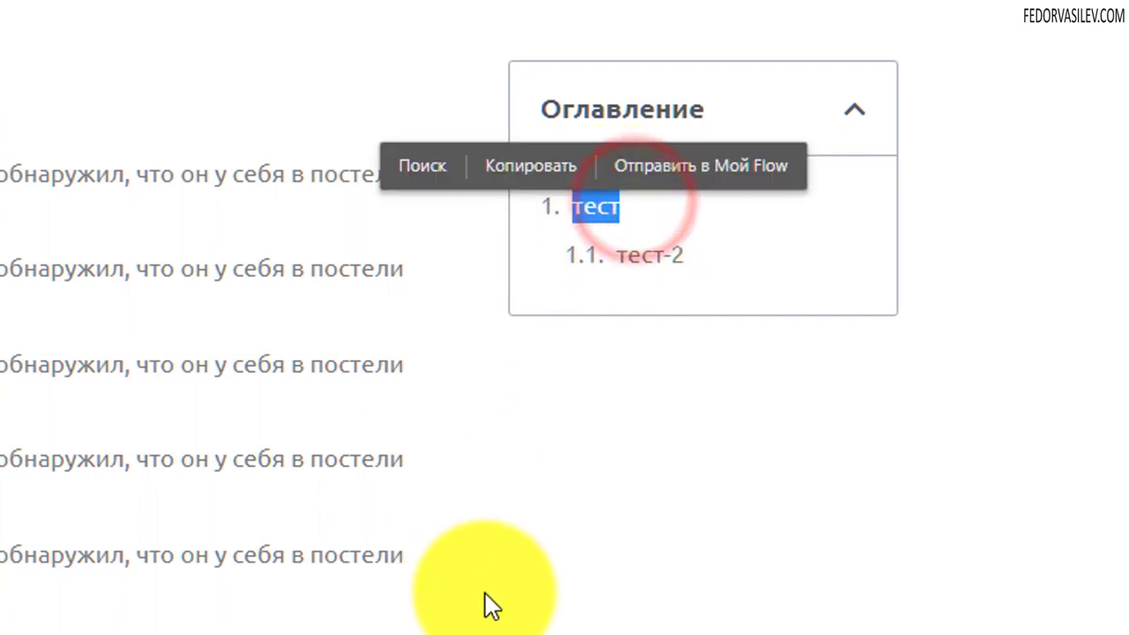
pyautogui.click(521, 505)
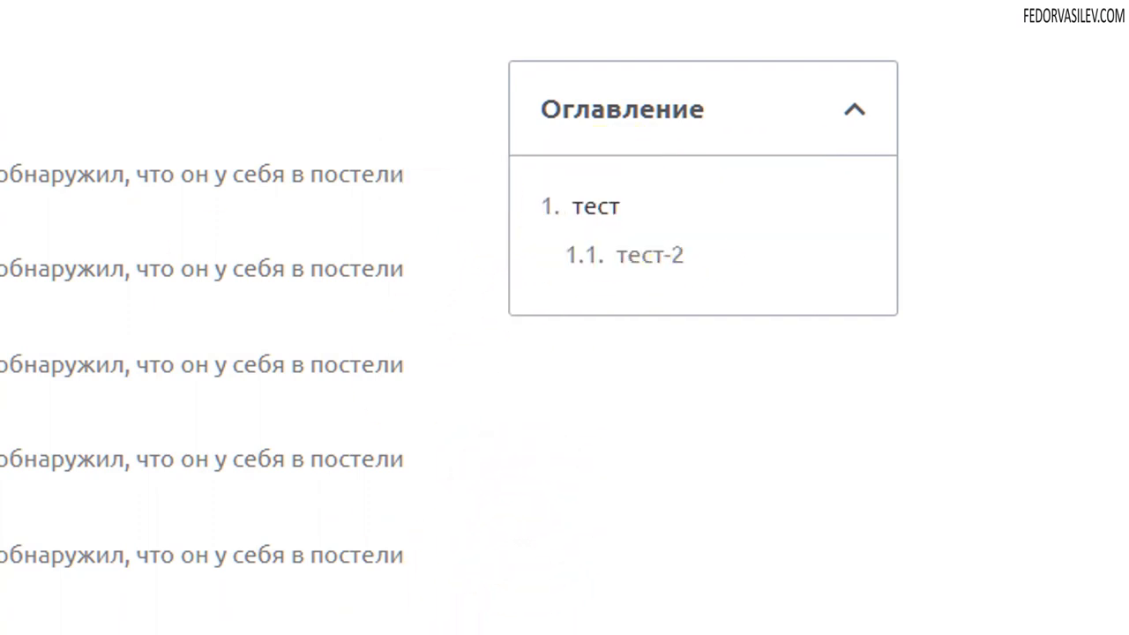
pyautogui.moveTo(0, 507); pyautogui.dragTo(0, 168)
pyautogui.click(111, 504)
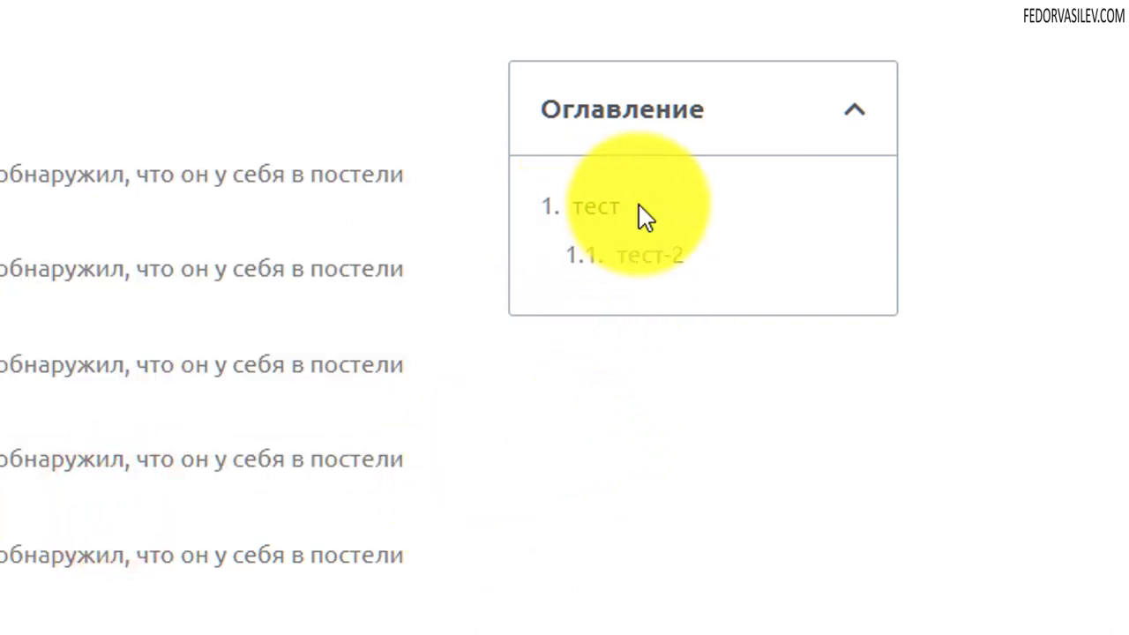
pyautogui.click(712, 256)
pyautogui.moveTo(703, 264); pyautogui.dragTo(559, 265)
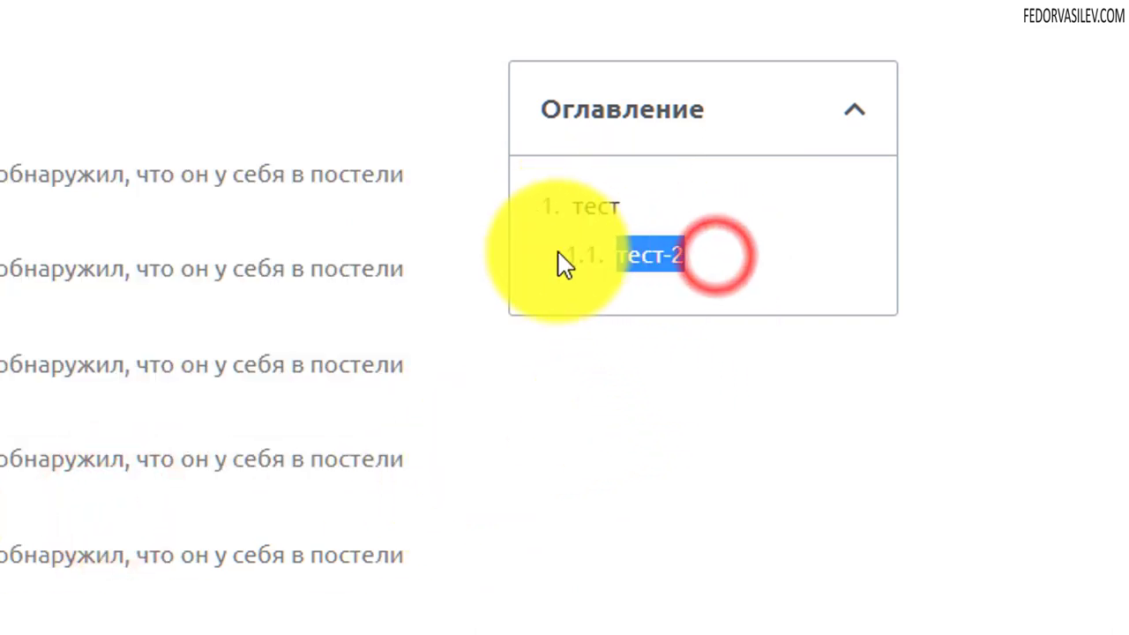
pyautogui.click(686, 494)
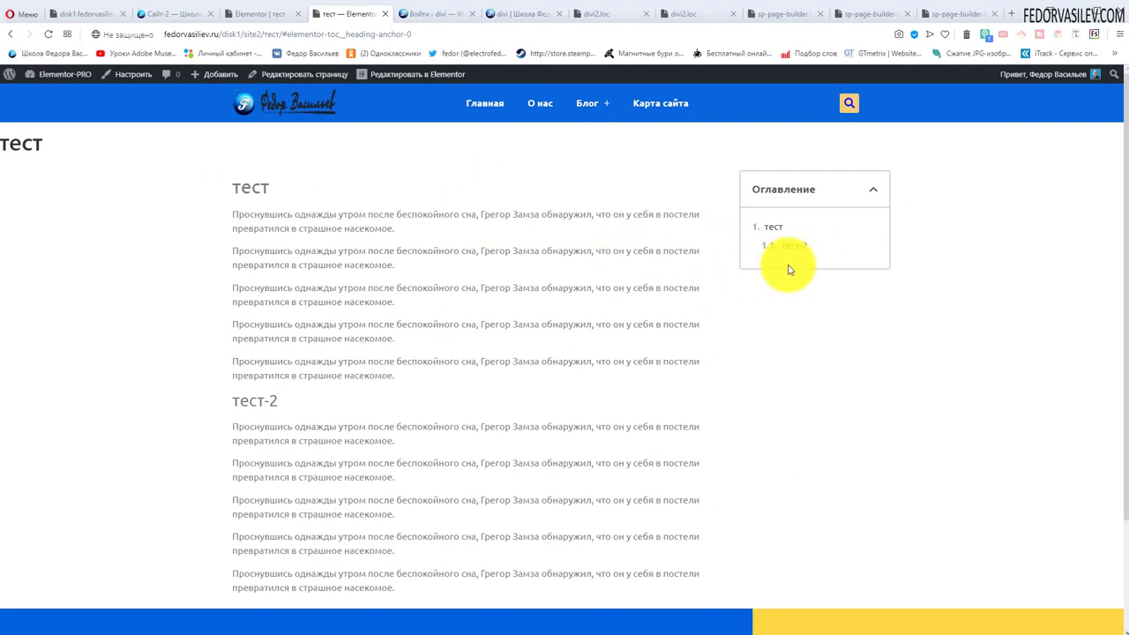
# Return to the Elementor editor, add a "тест 3" line after the last paragraph and format it as Заголовок 2
pyautogui.click(267, 14)
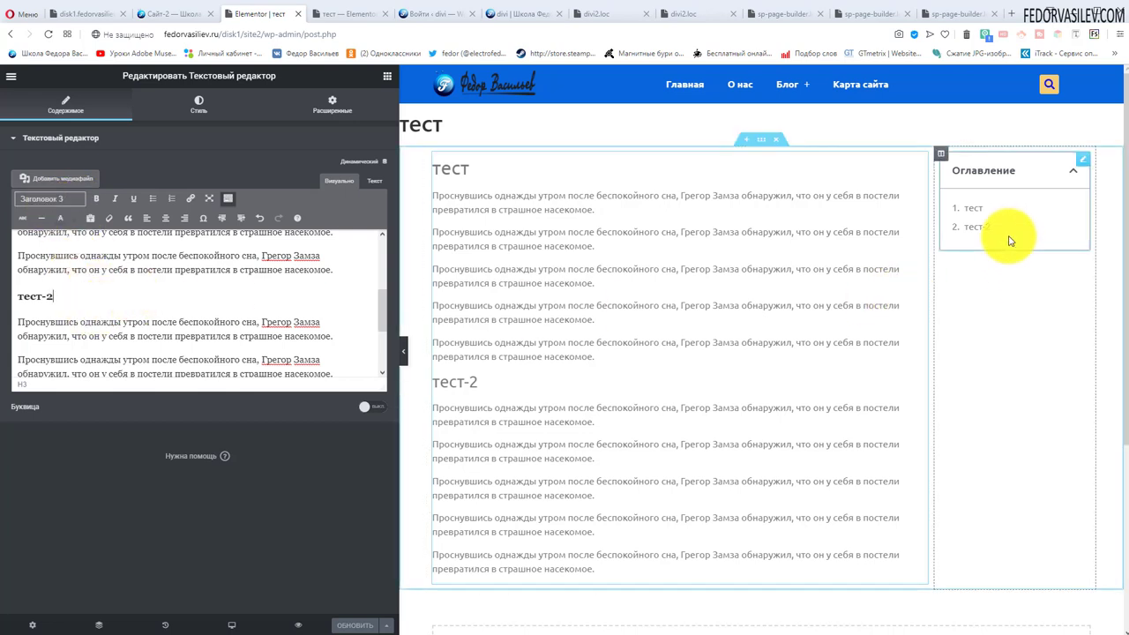
pyautogui.scroll(-1, 227, 309)
pyautogui.click(304, 351)
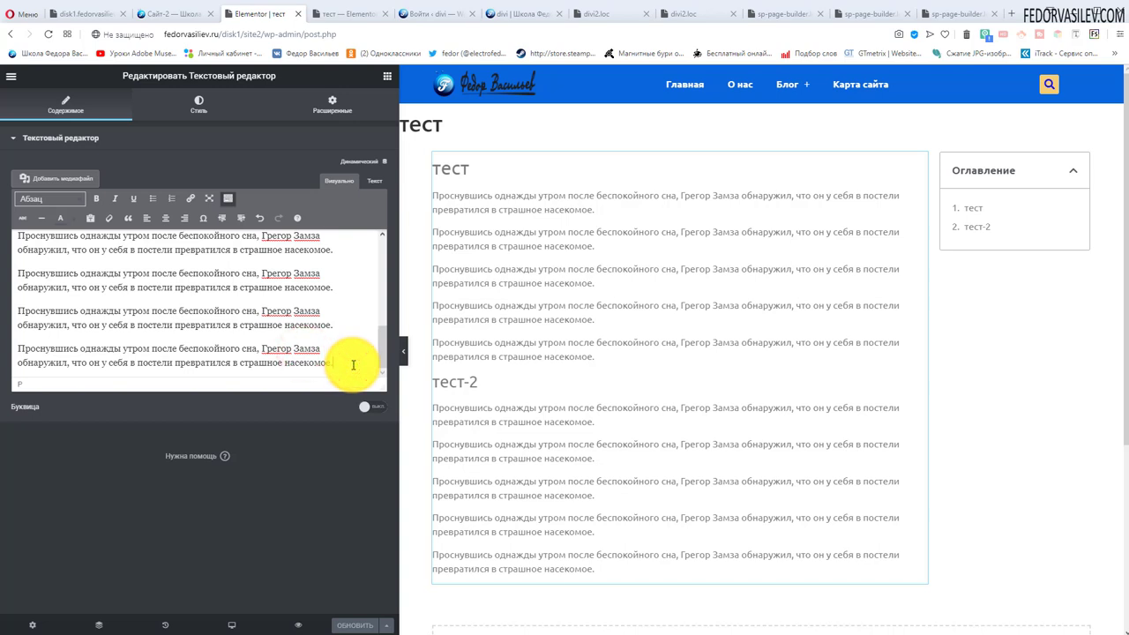
pyautogui.press('Return')
pyautogui.write('тест 3')
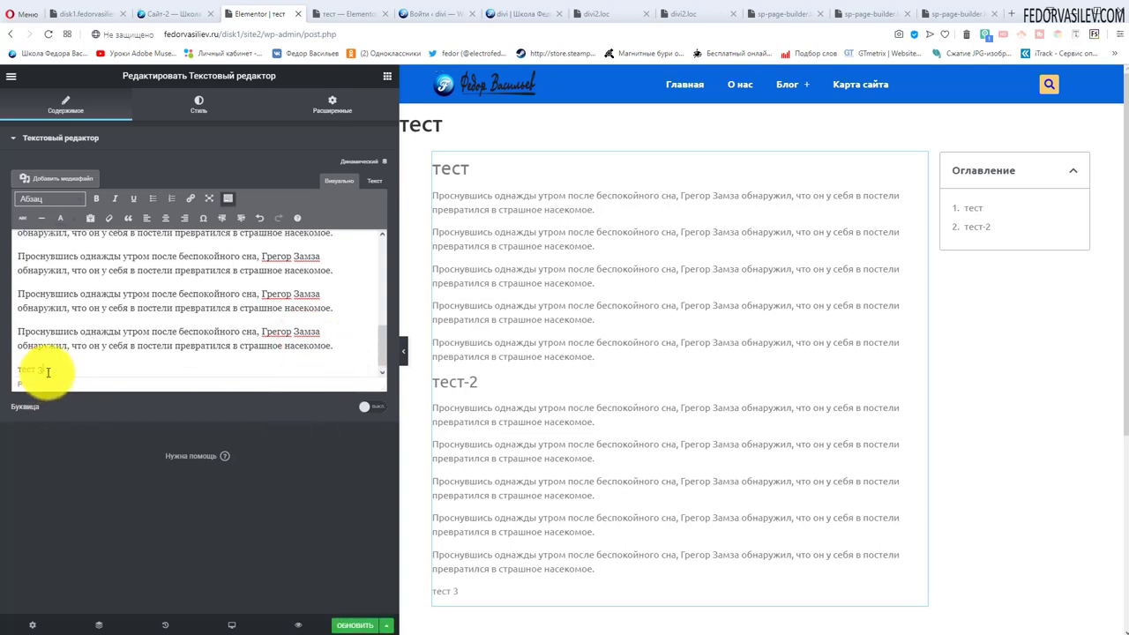
pyautogui.moveTo(48, 371); pyautogui.dragTo(13, 366)
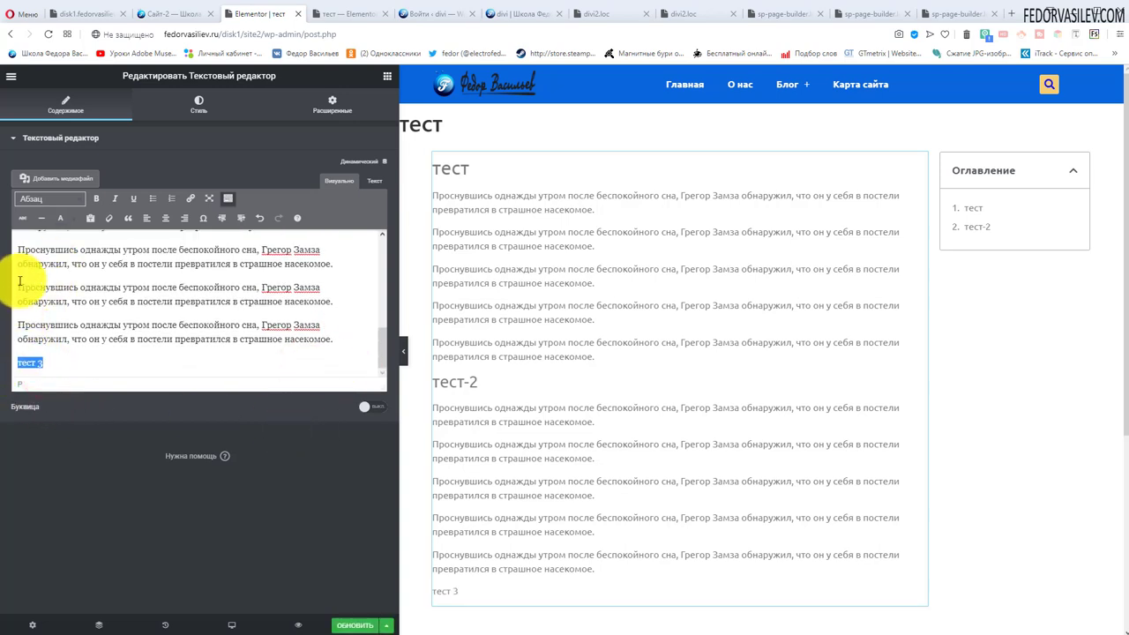
pyautogui.click(40, 198)
pyautogui.click(94, 266)
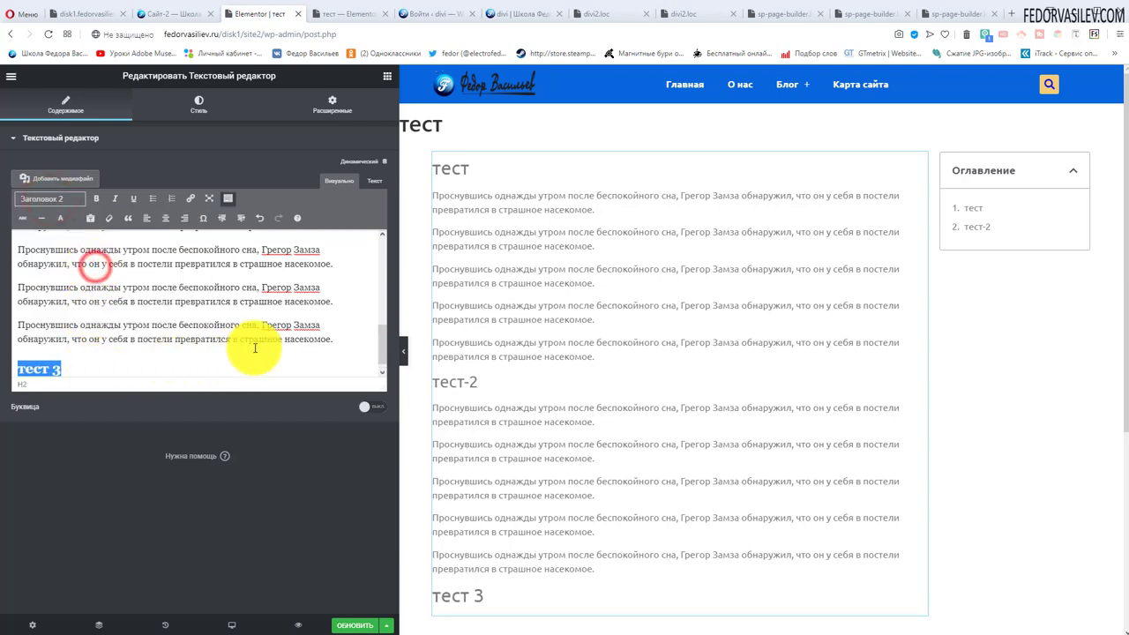
# Paste nine copies of the placeholder paragraph below the тест 3 heading and update the page
pyautogui.press('Right')
pyautogui.press('Return')
pyautogui.hotkey('ctrl', 'v')
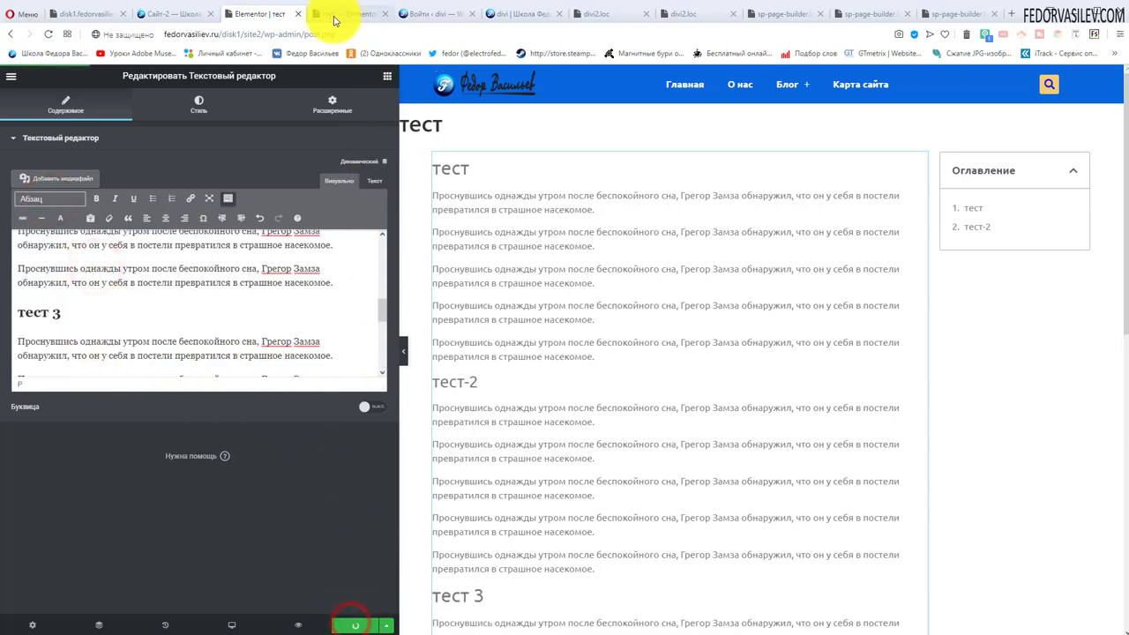
# Reload the live тест page, examine the тест 3 entry in the table of contents and test its link
pyautogui.click(332, 14)
pyautogui.click(50, 35)
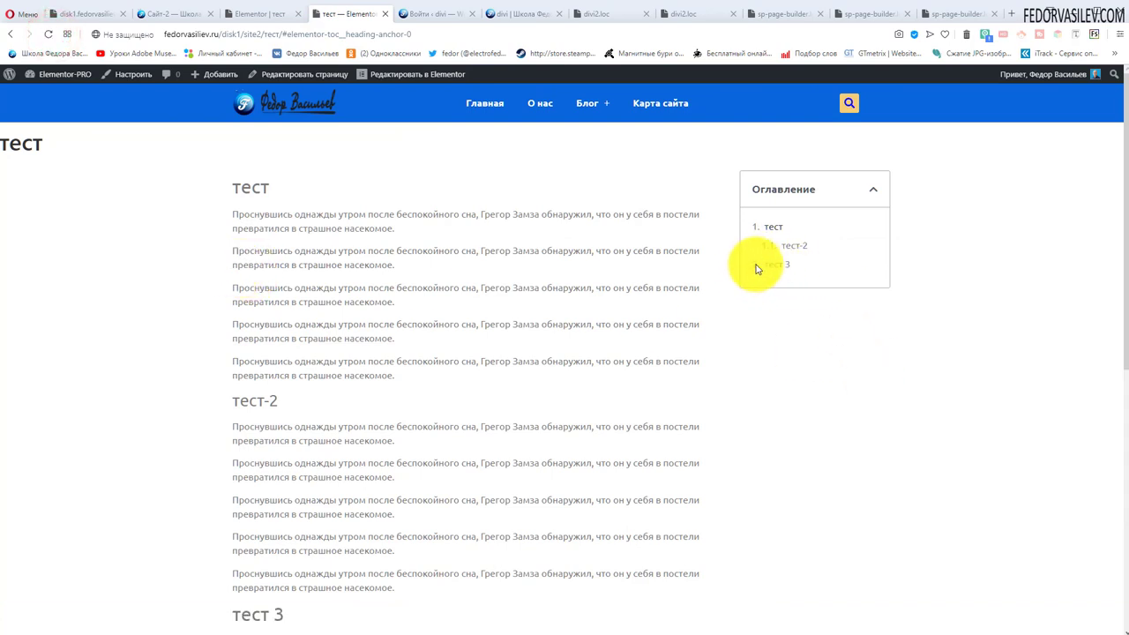
pyautogui.moveTo(796, 265); pyautogui.dragTo(766, 267)
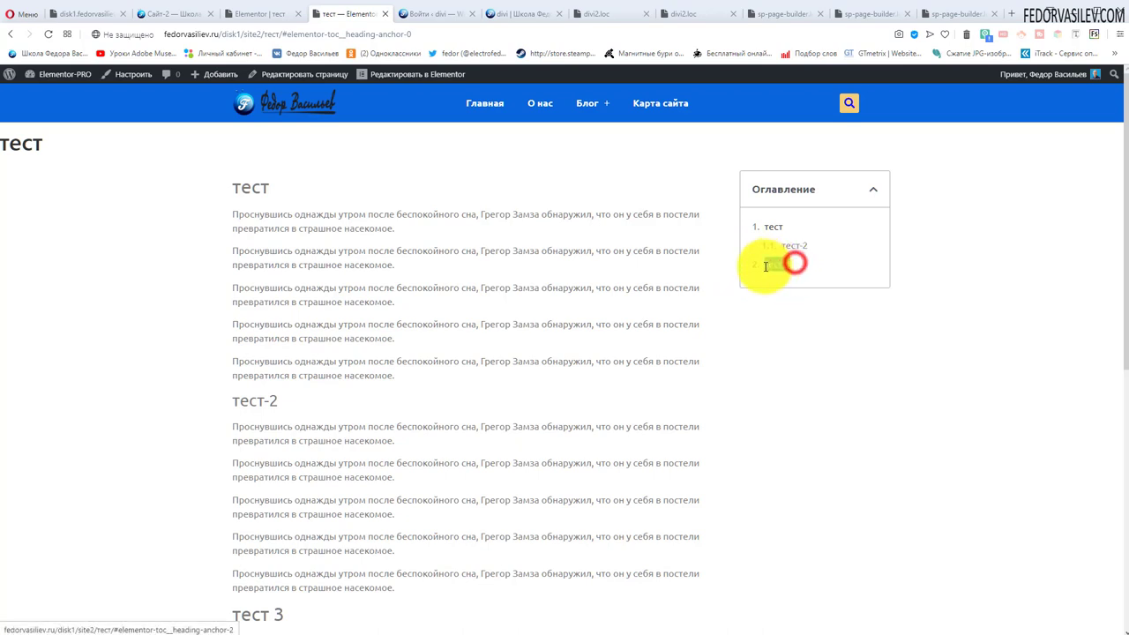
pyautogui.click(790, 319)
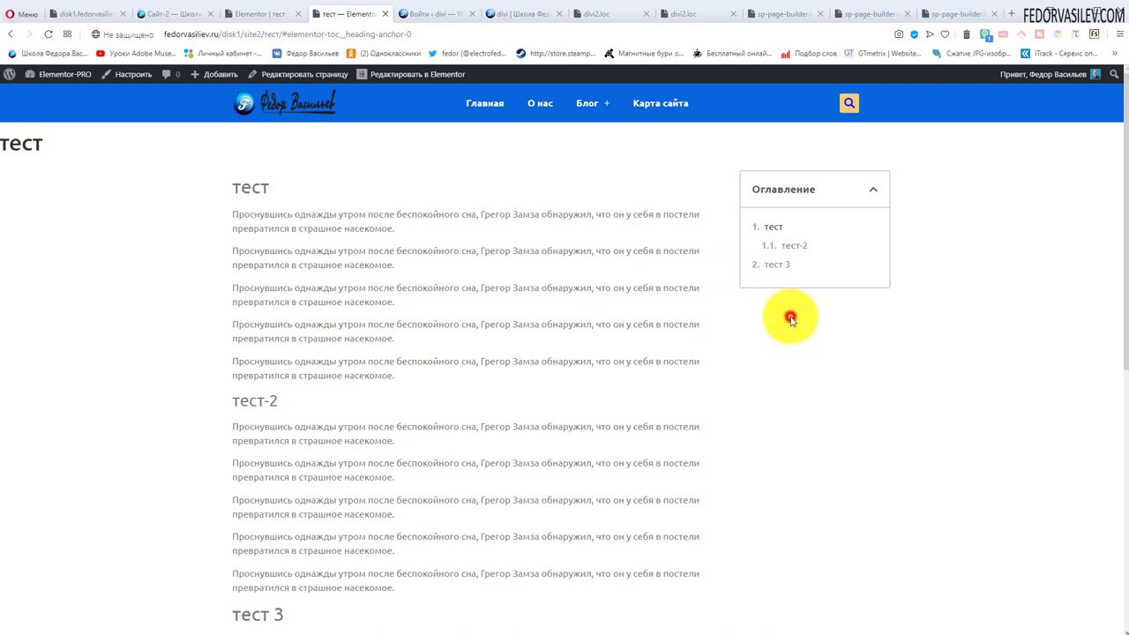
pyautogui.click(769, 266)
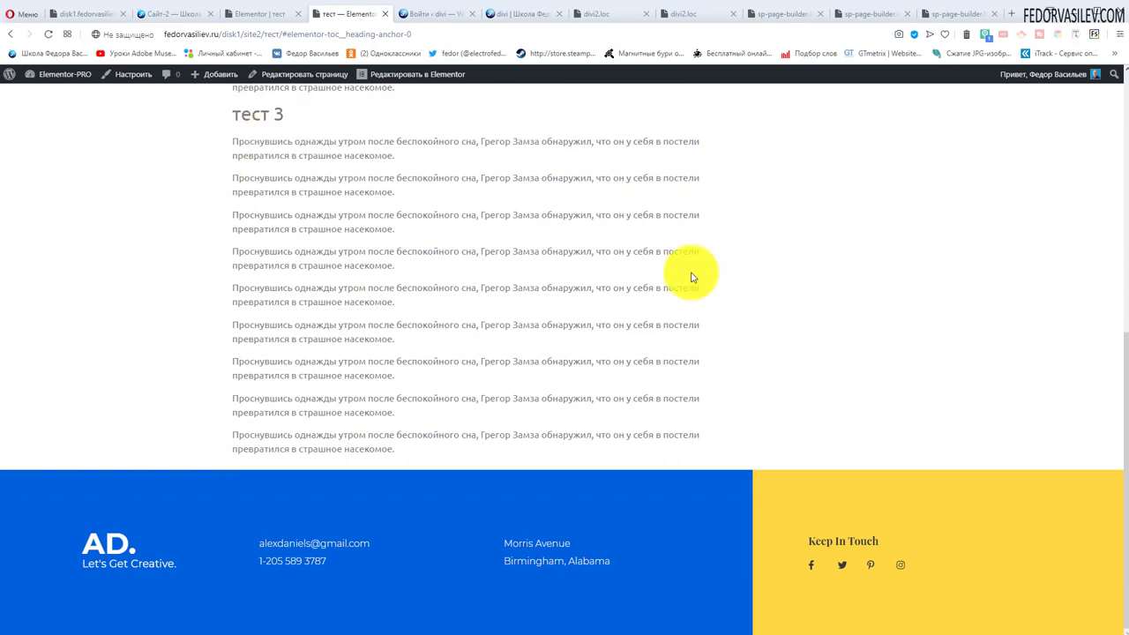
# Test the тест-2 link in the table of contents on the live тест page
pyautogui.scroll(5, 739, 336)
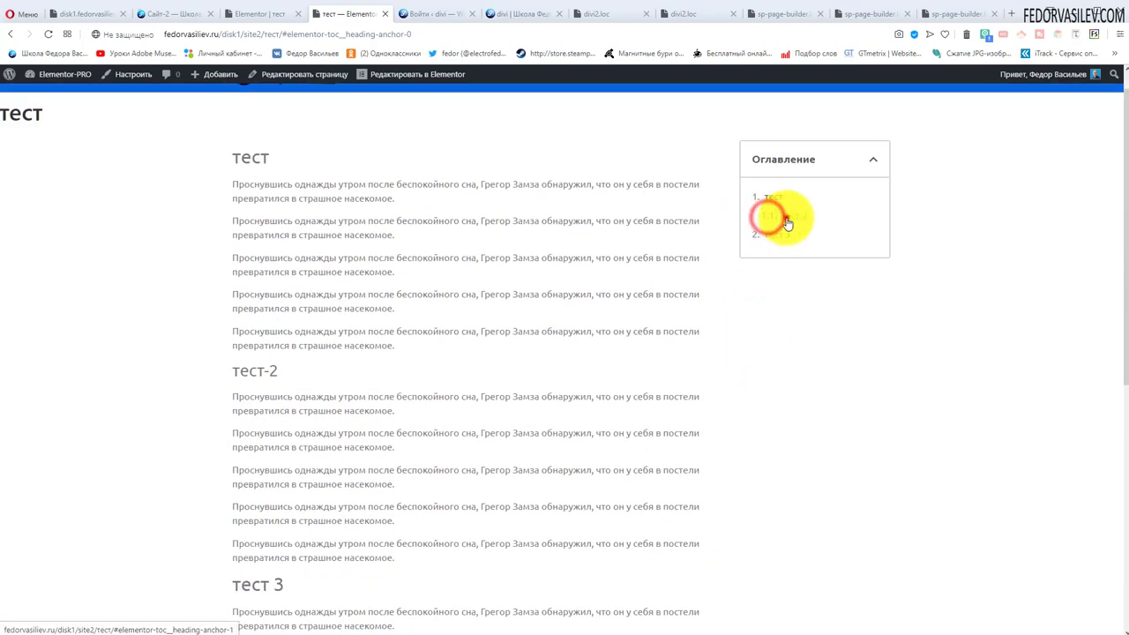
pyautogui.click(788, 224)
pyautogui.scroll(4, 767, 291)
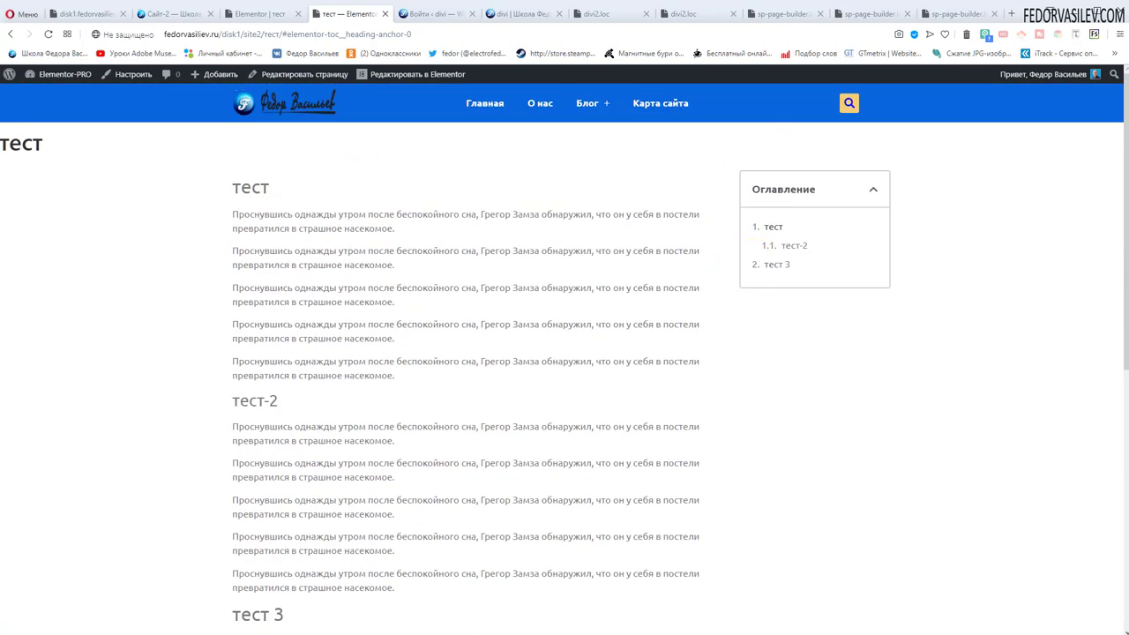
# Return to the Elementor editor, open the Оглавление widget's settings and examine its title, HTML tag and heading inclusion options
pyautogui.hotkey('ctrl', 'Tab')
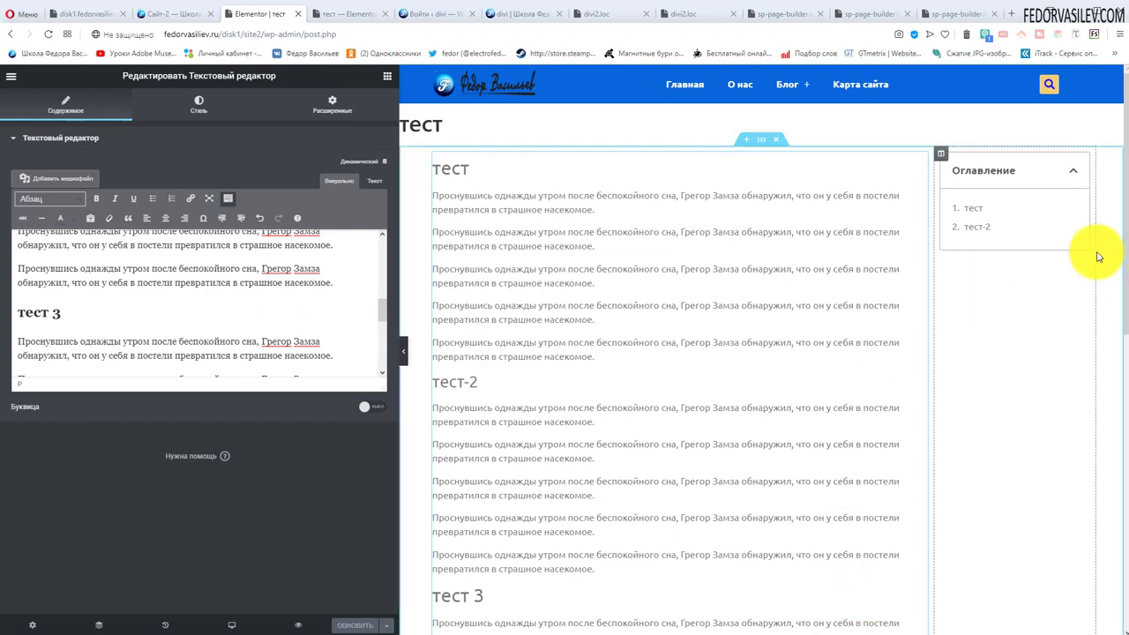
pyautogui.click(1084, 166)
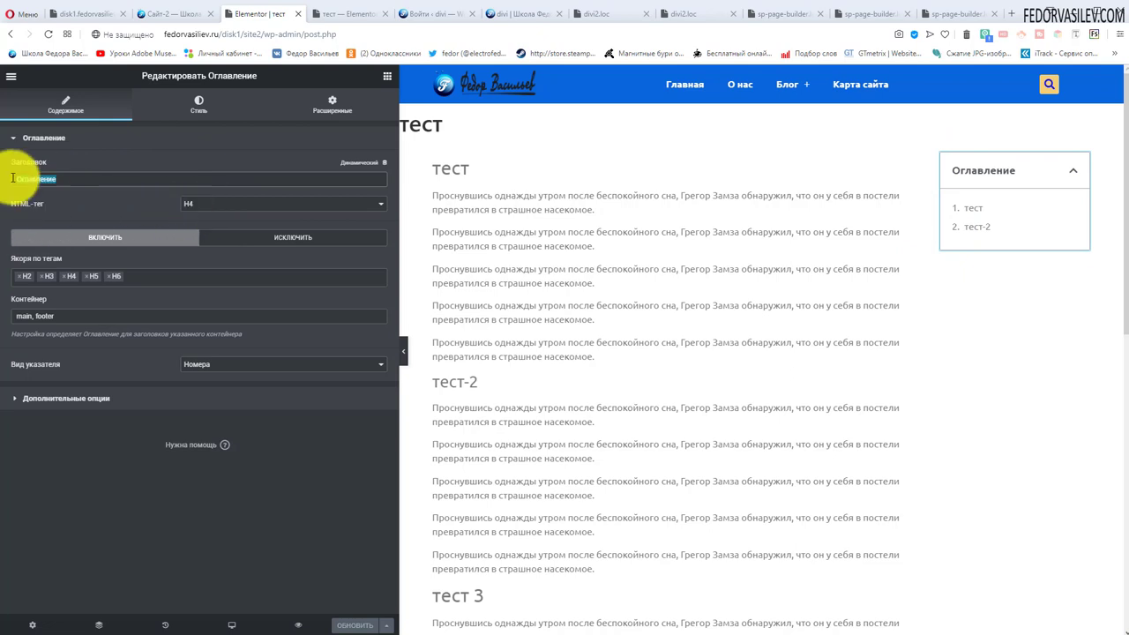
pyautogui.moveTo(13, 178); pyautogui.dragTo(75, 181)
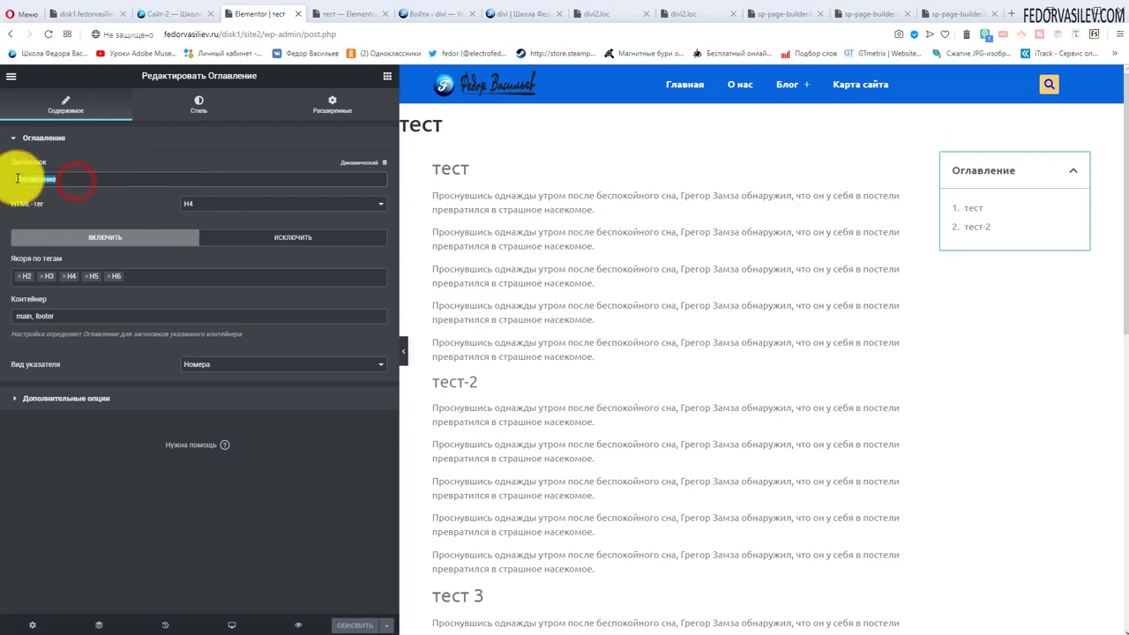
pyautogui.click(219, 206)
pyautogui.click(221, 208)
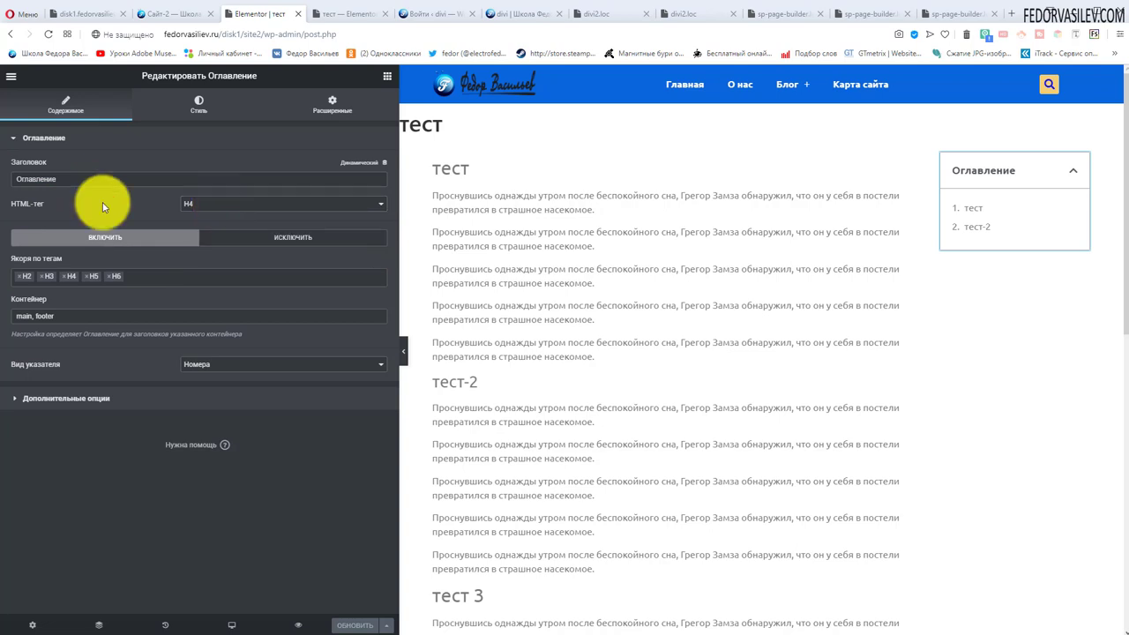
pyautogui.click(80, 237)
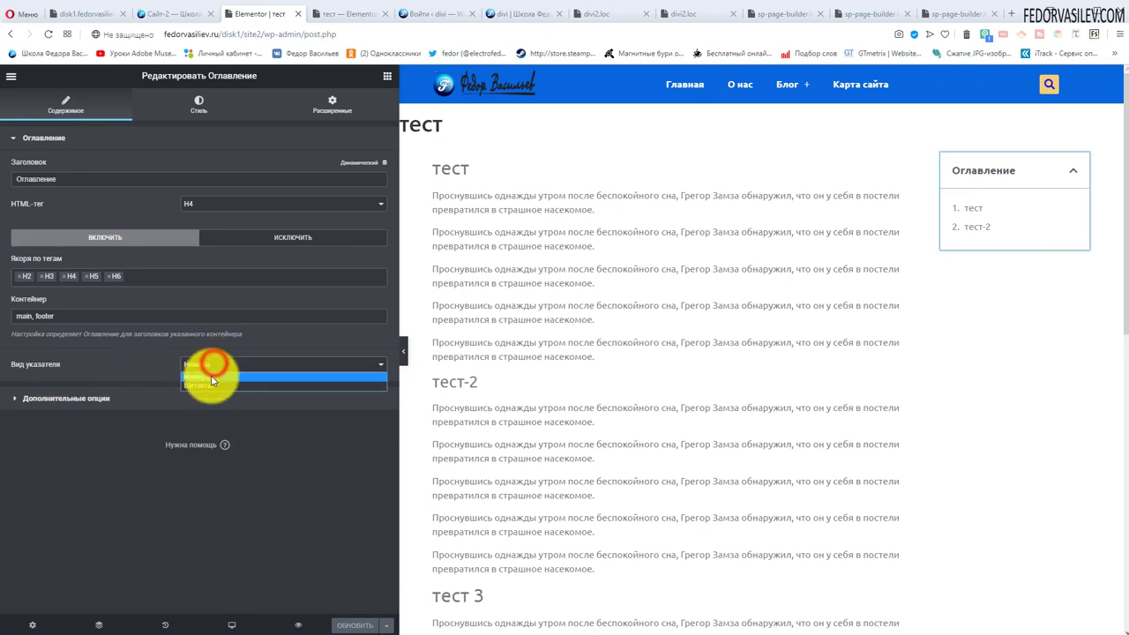
# Set the table of contents' Вид указателя to Буллиты
pyautogui.click(212, 377)
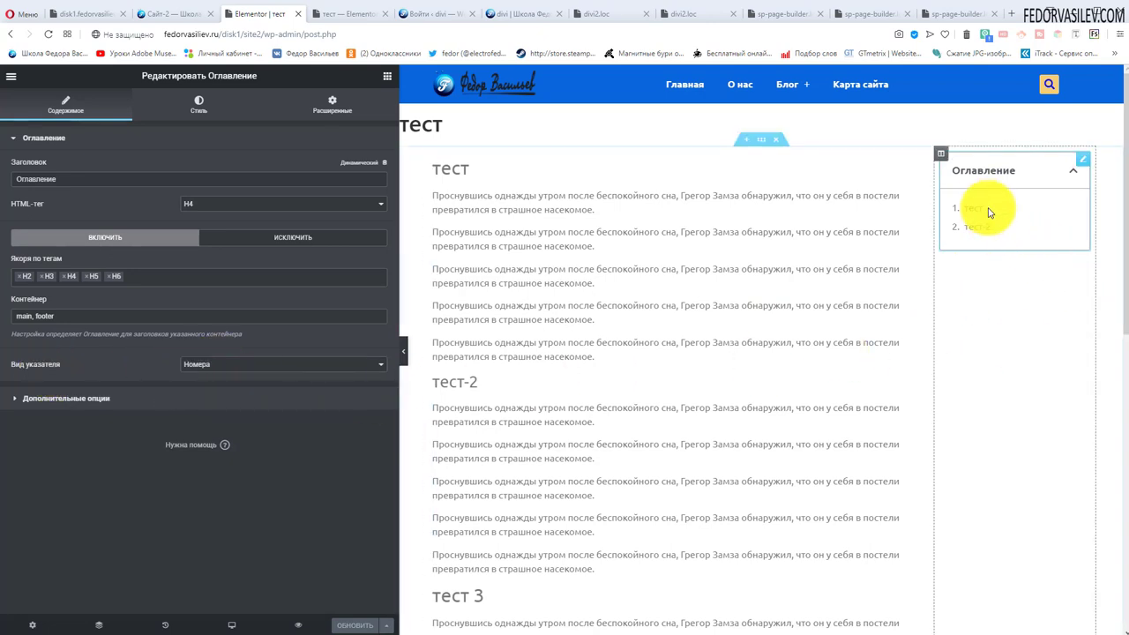
pyautogui.click(323, 362)
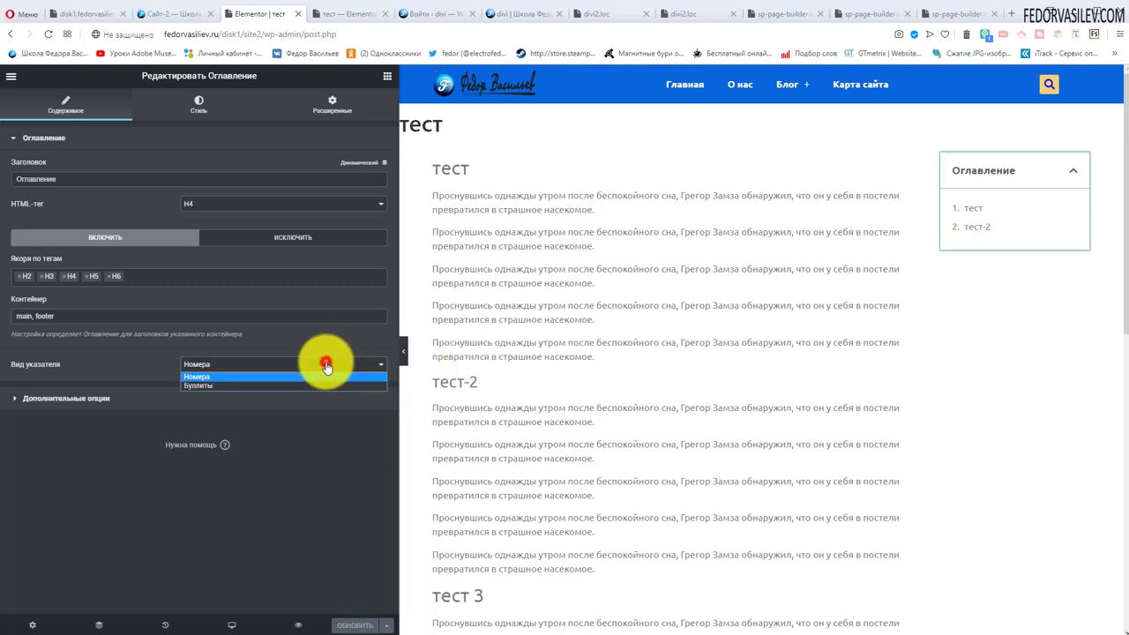
pyautogui.click(250, 382)
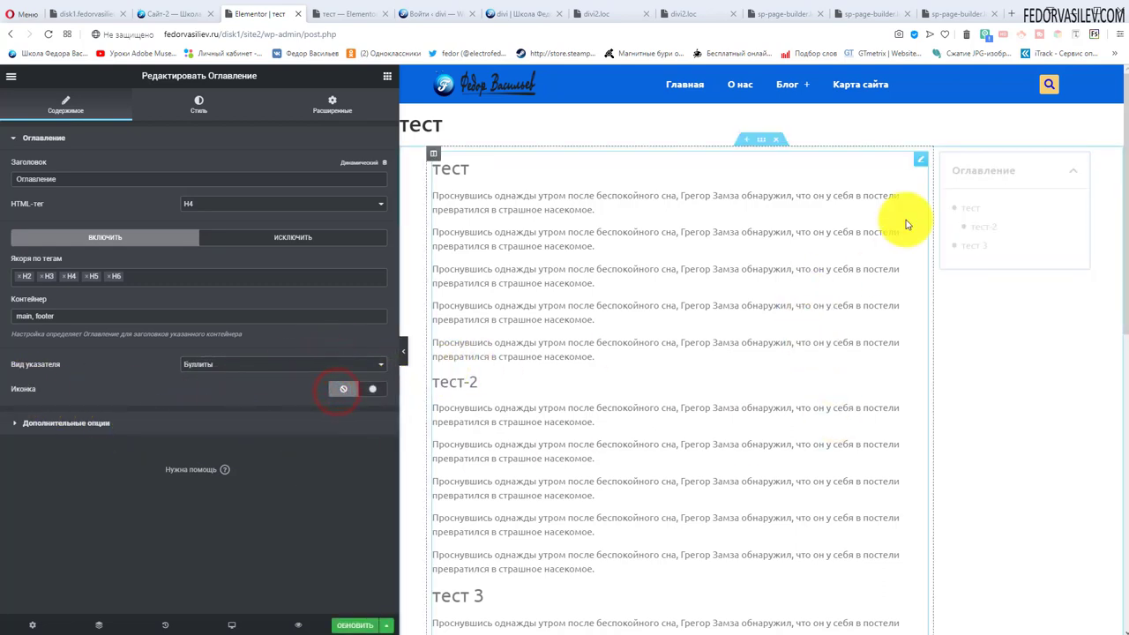
# Choose the outlined dot-in-circle icon from the recommended icons as the contents list's bullet and insert it
pyautogui.click(371, 390)
pyautogui.click(706, 243)
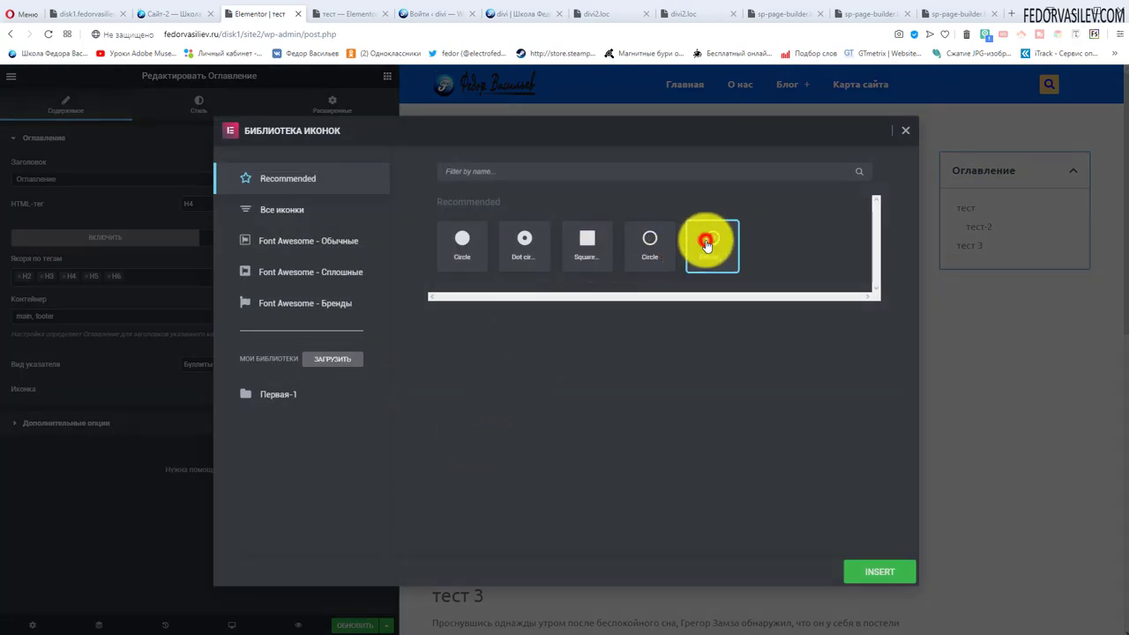
pyautogui.click(282, 241)
pyautogui.click(270, 206)
pyautogui.click(280, 181)
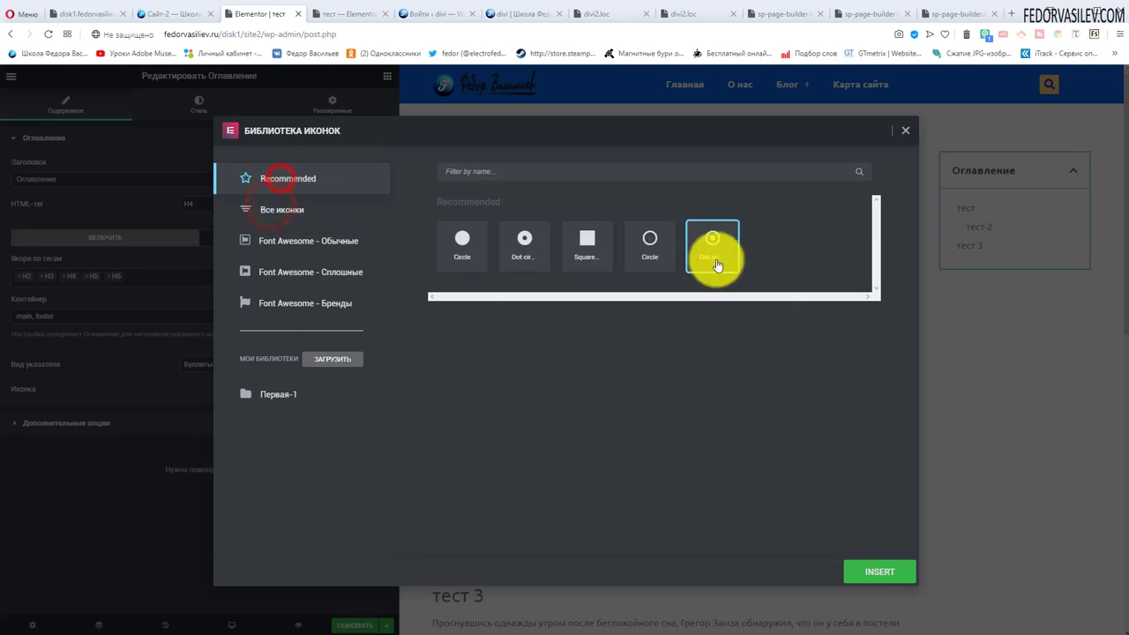
pyautogui.click(862, 573)
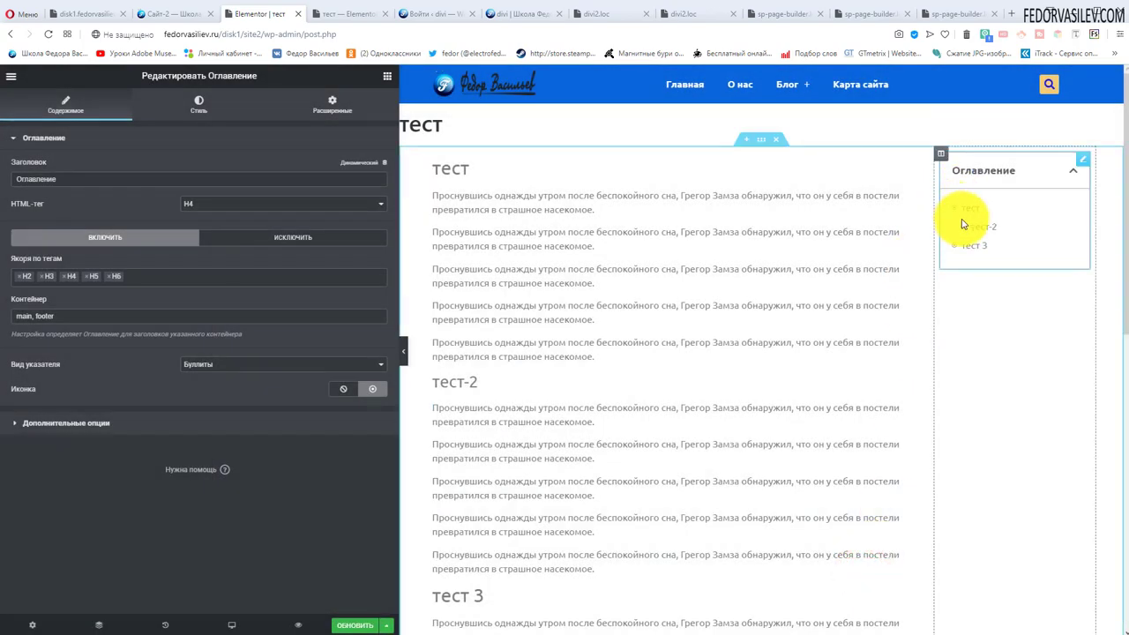
# Turn off Сворачивание in the widget's Дополнительные опции and check the table of contents on the live page
pyautogui.click(43, 141)
pyautogui.click(46, 168)
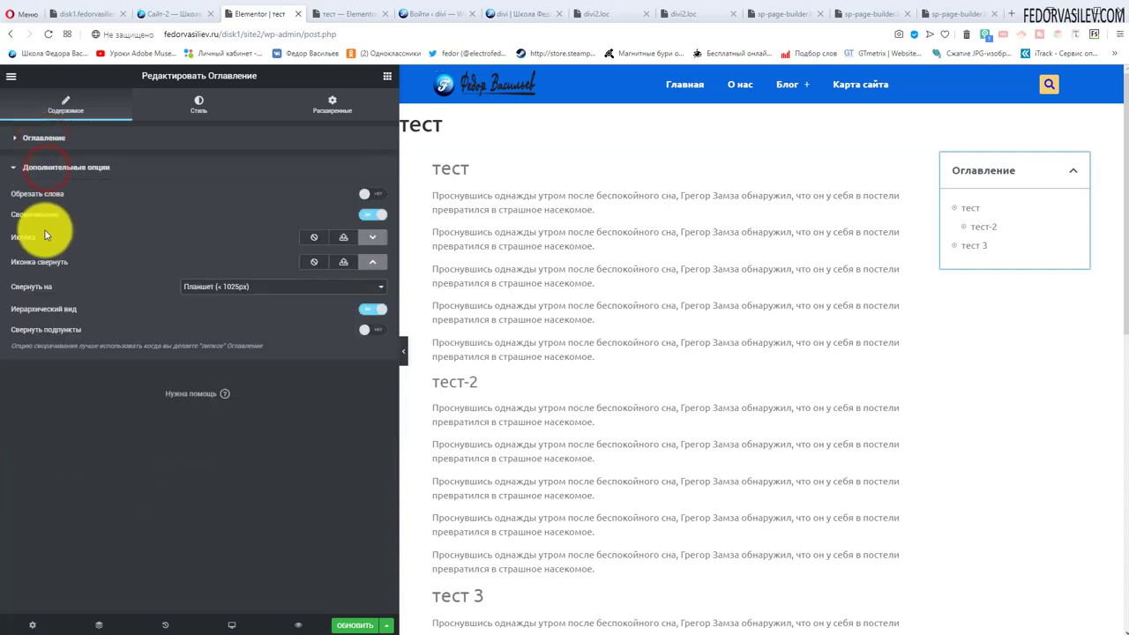
pyautogui.click(370, 193)
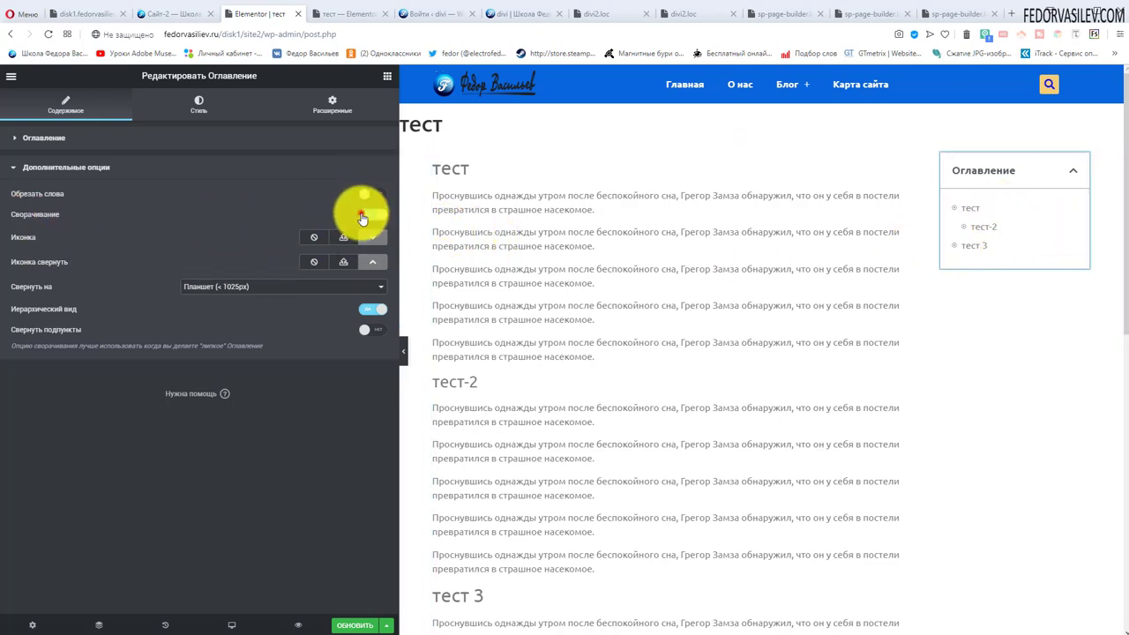
pyautogui.hotkey('ctrl', 'Tab')
pyautogui.click(869, 190)
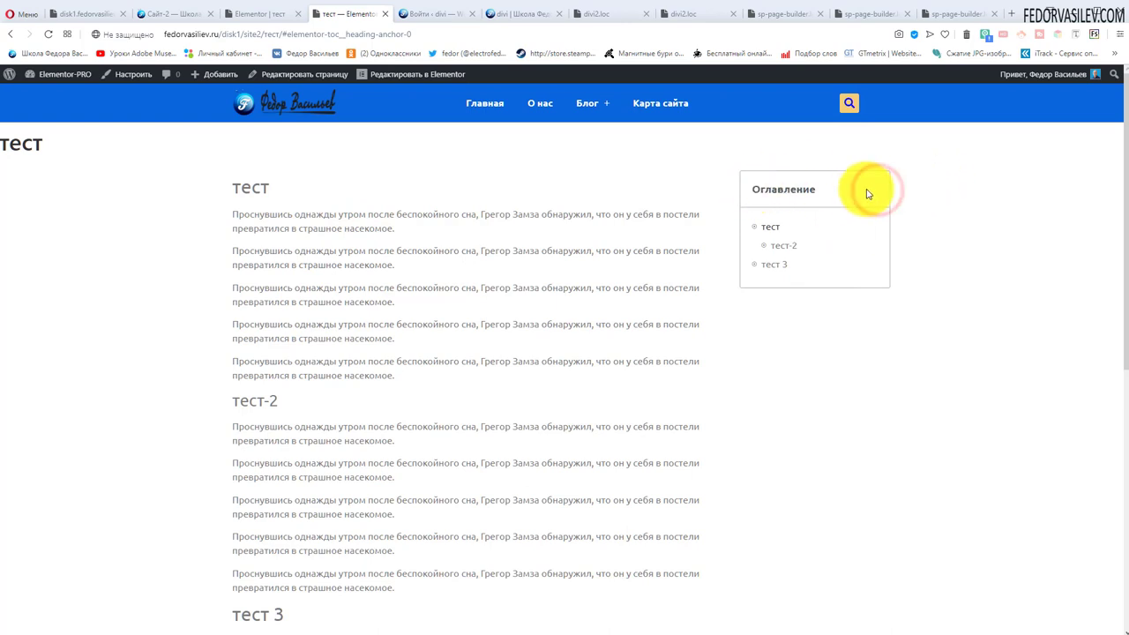
# Turn Сворачивание back on in the editor and test collapsing and expanding the table of contents in the preview
pyautogui.hotkey('ctrl', 'shift', 'Tab')
pyautogui.click(370, 214)
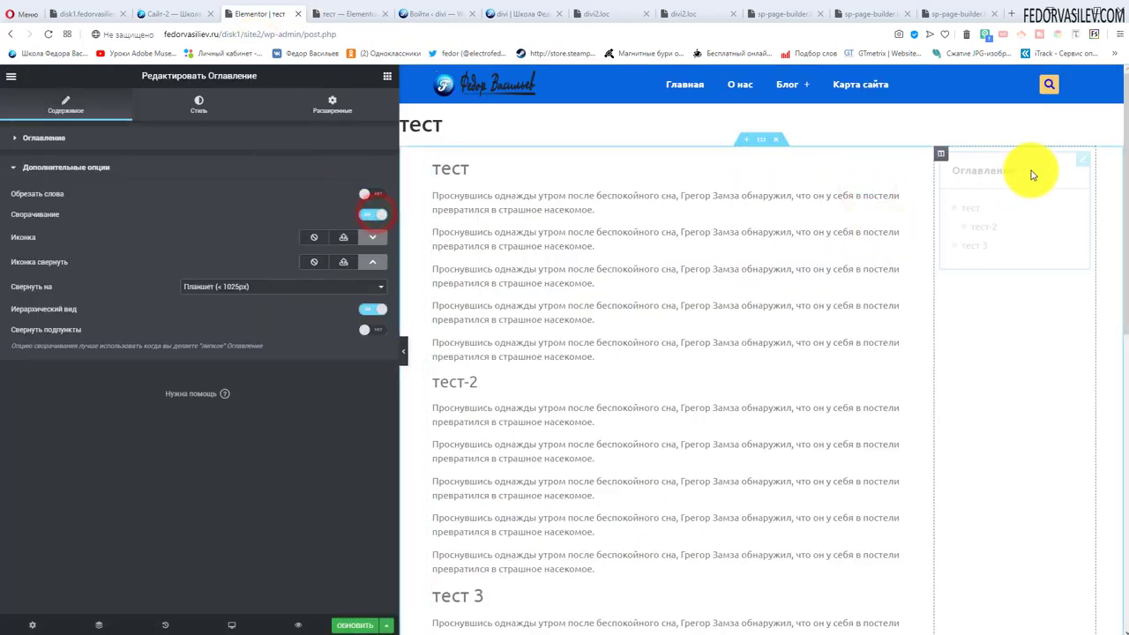
pyautogui.click(1073, 170)
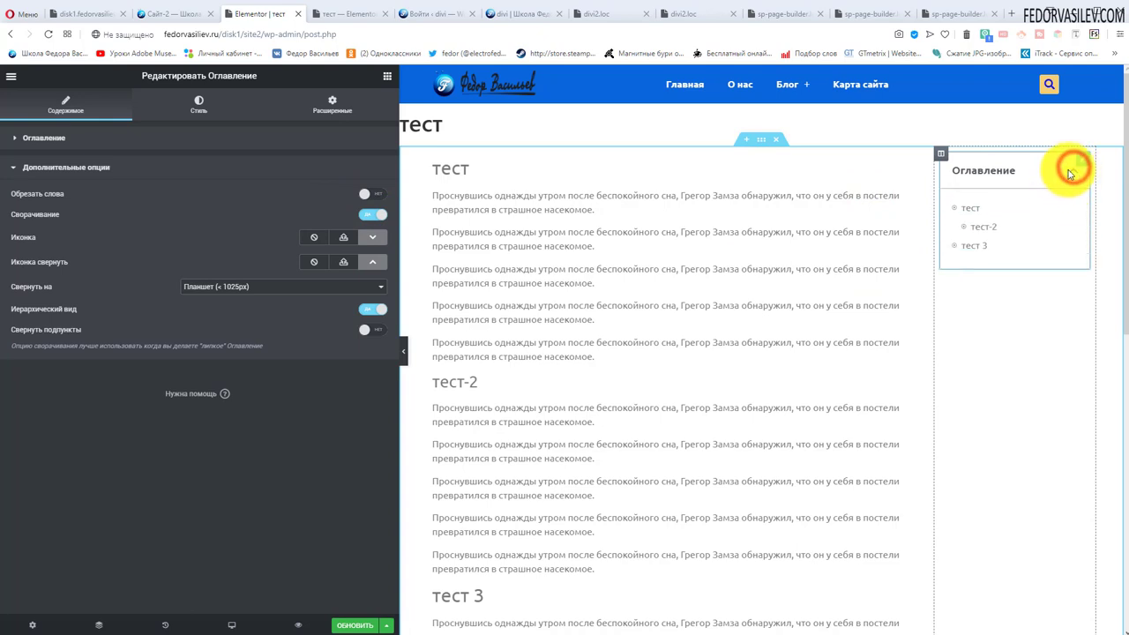
pyautogui.click(1074, 173)
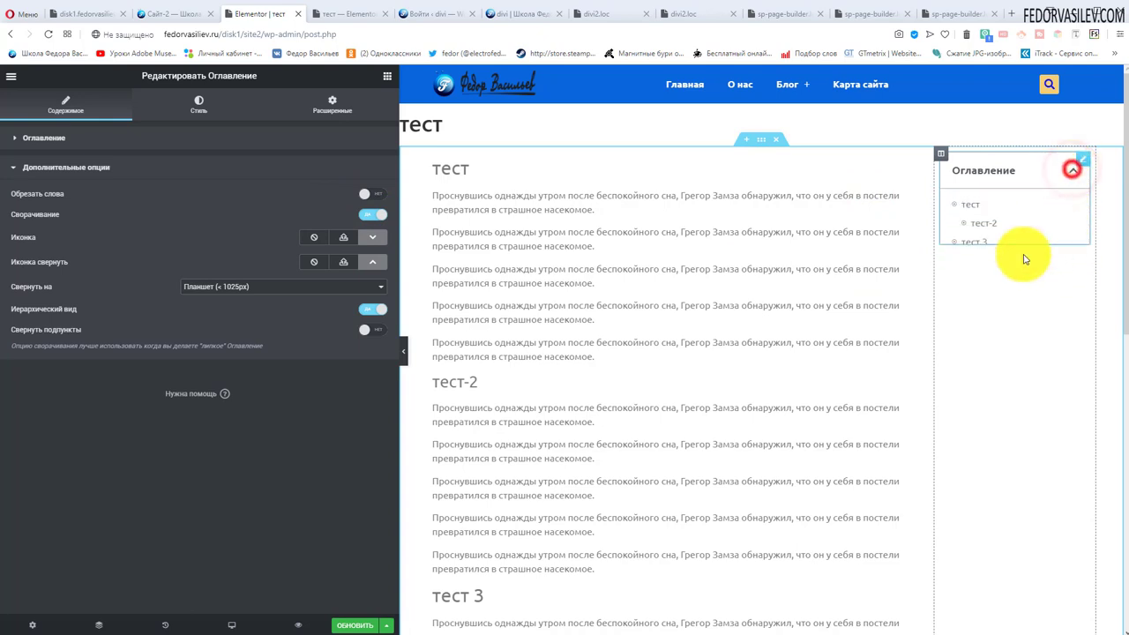
pyautogui.click(369, 217)
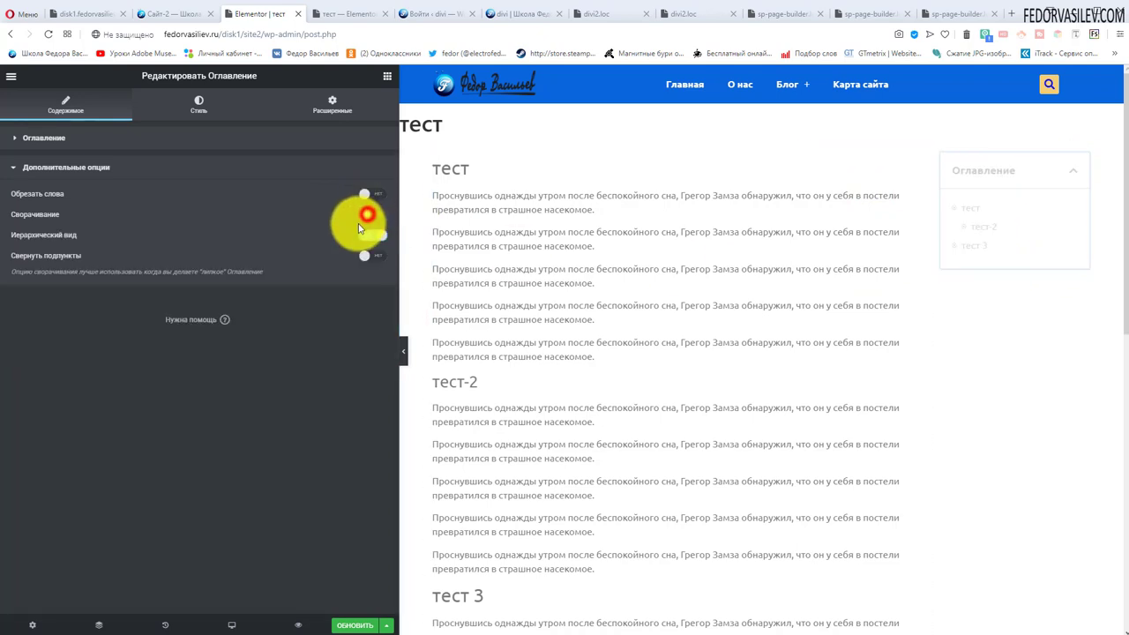
pyautogui.click(374, 216)
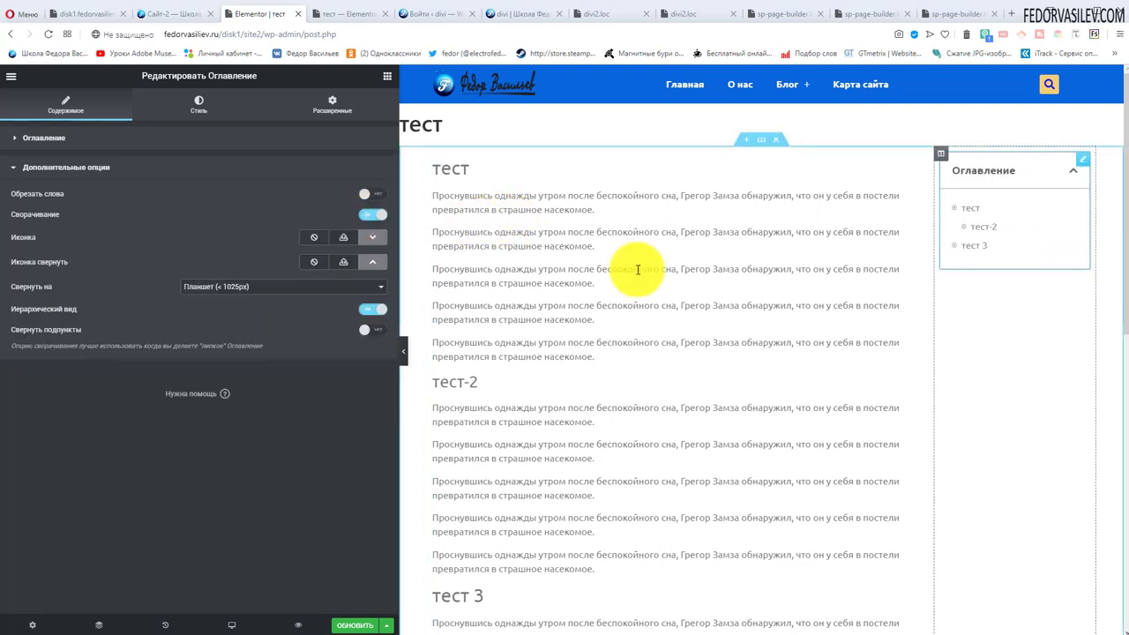
pyautogui.click(312, 237)
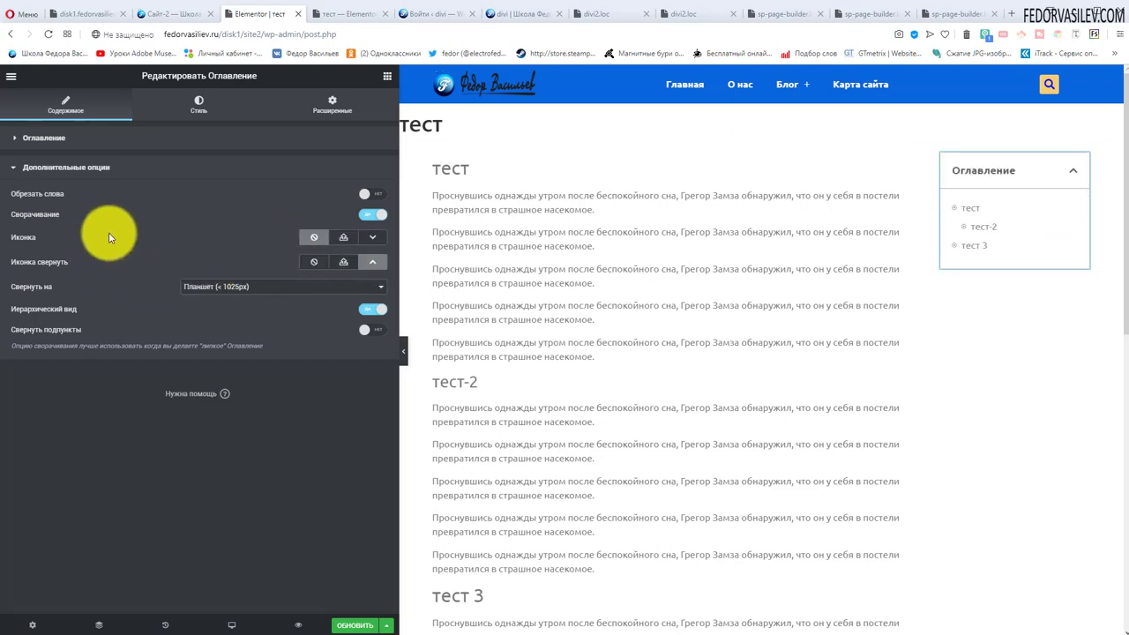
pyautogui.click(345, 239)
pyautogui.click(373, 282)
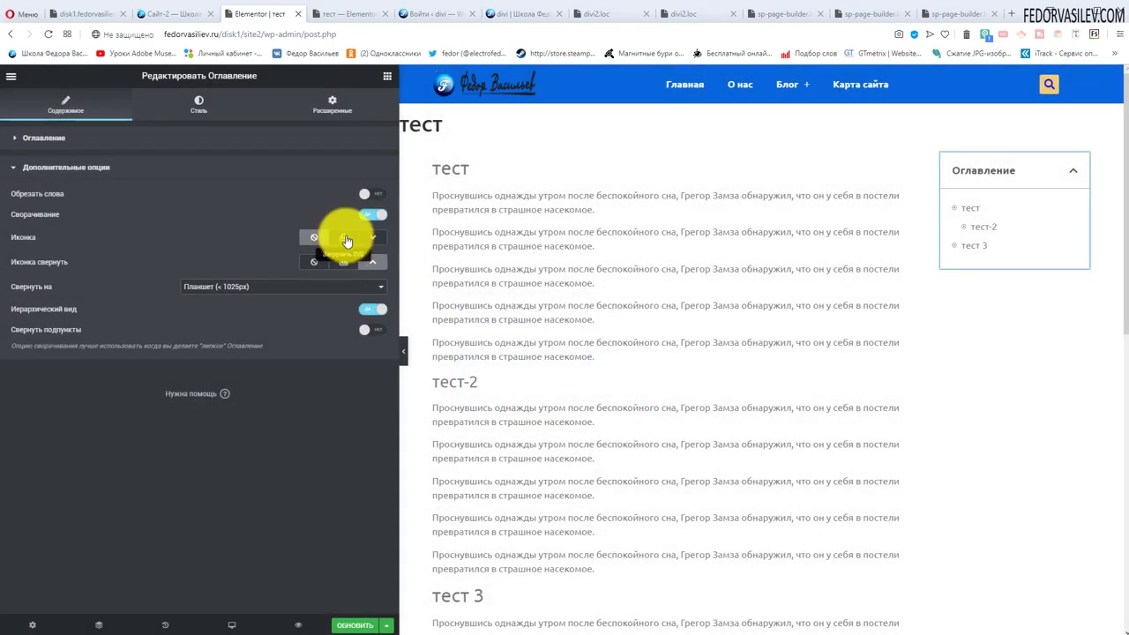
pyautogui.click(345, 235)
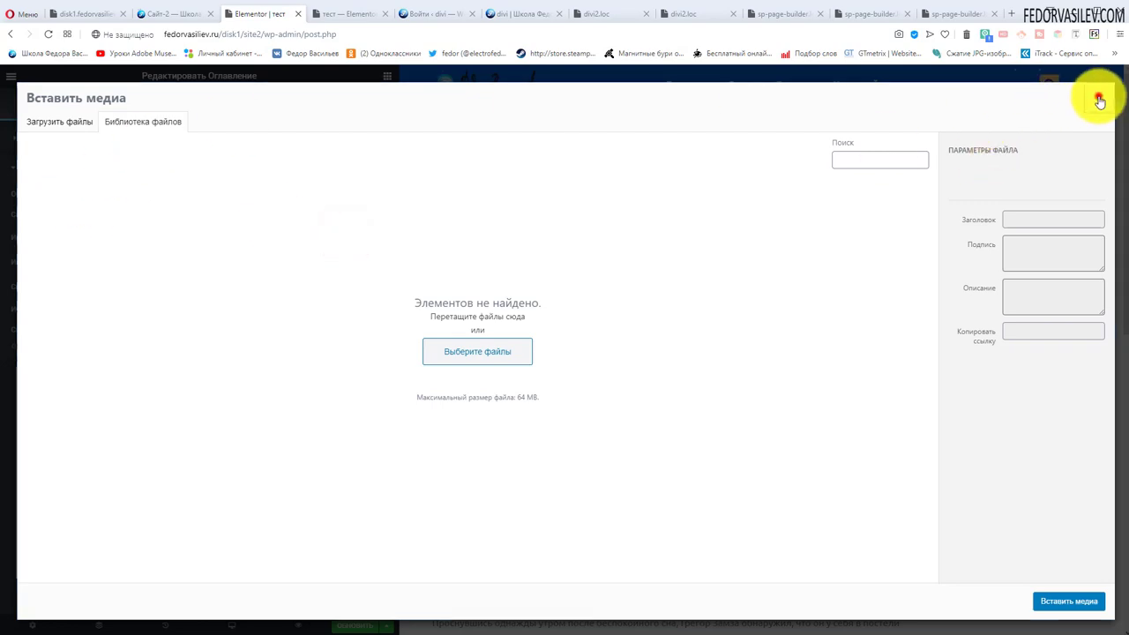
pyautogui.click(1098, 97)
# Pick the double angle-down icon for Иконка and the double angle-up icon for Иконка свернуть from the icon library
pyautogui.click(378, 238)
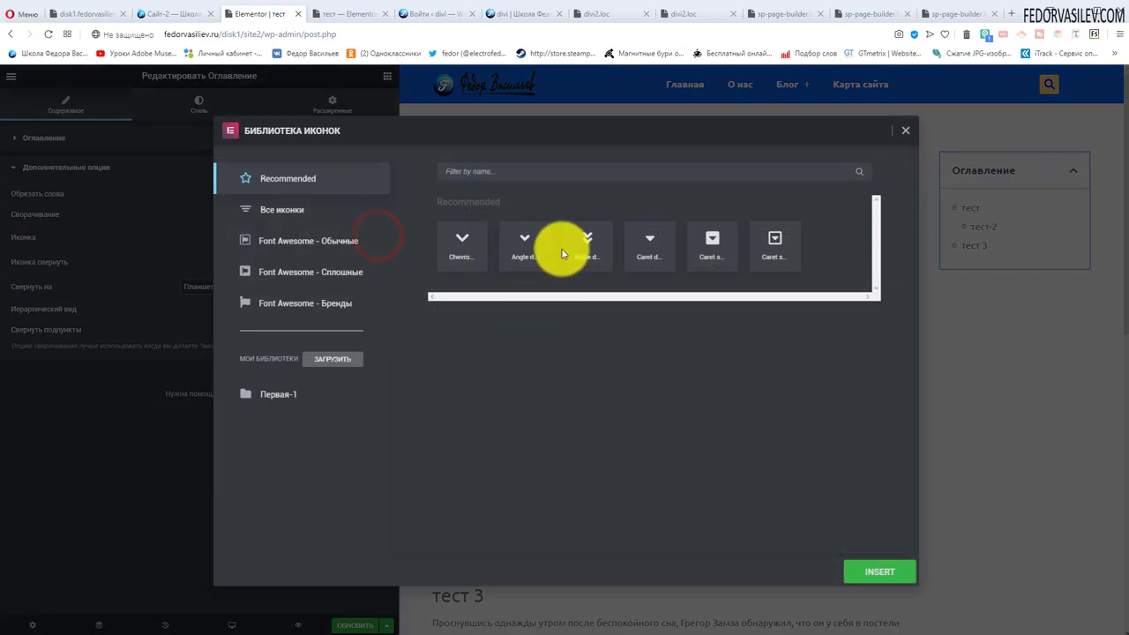
pyautogui.doubleClick(590, 251)
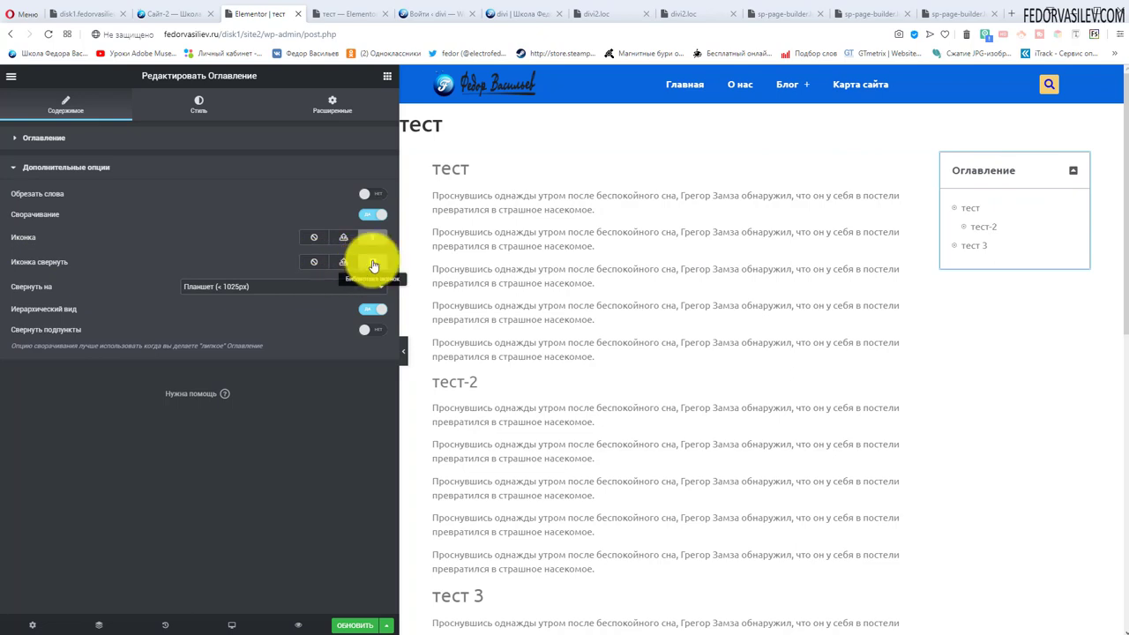
pyautogui.click(321, 262)
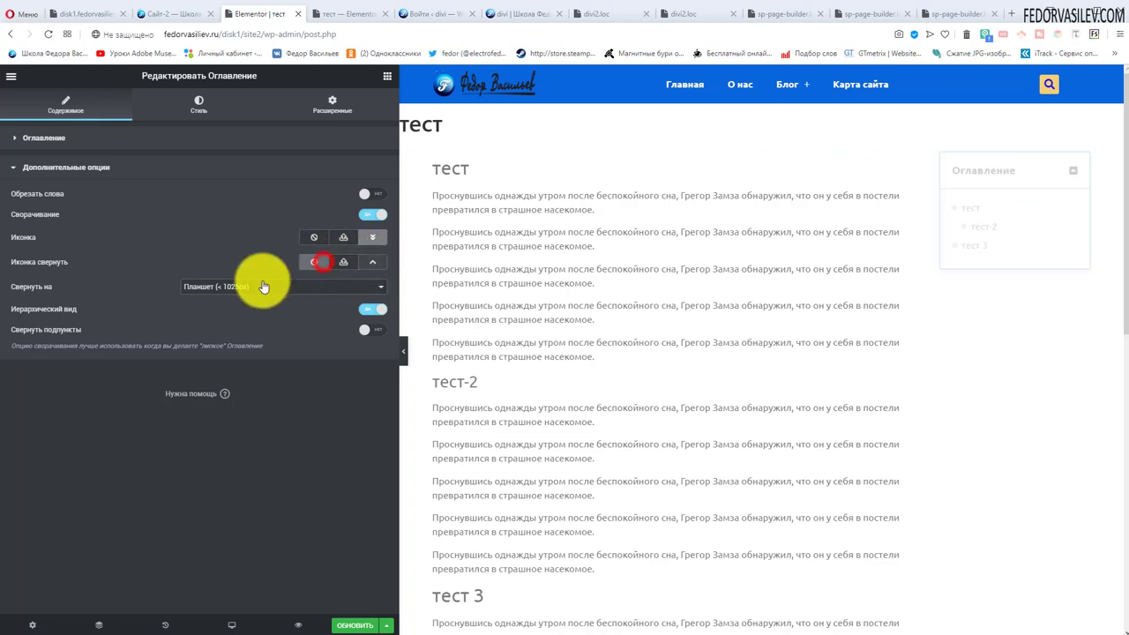
pyautogui.click(369, 267)
pyautogui.click(584, 244)
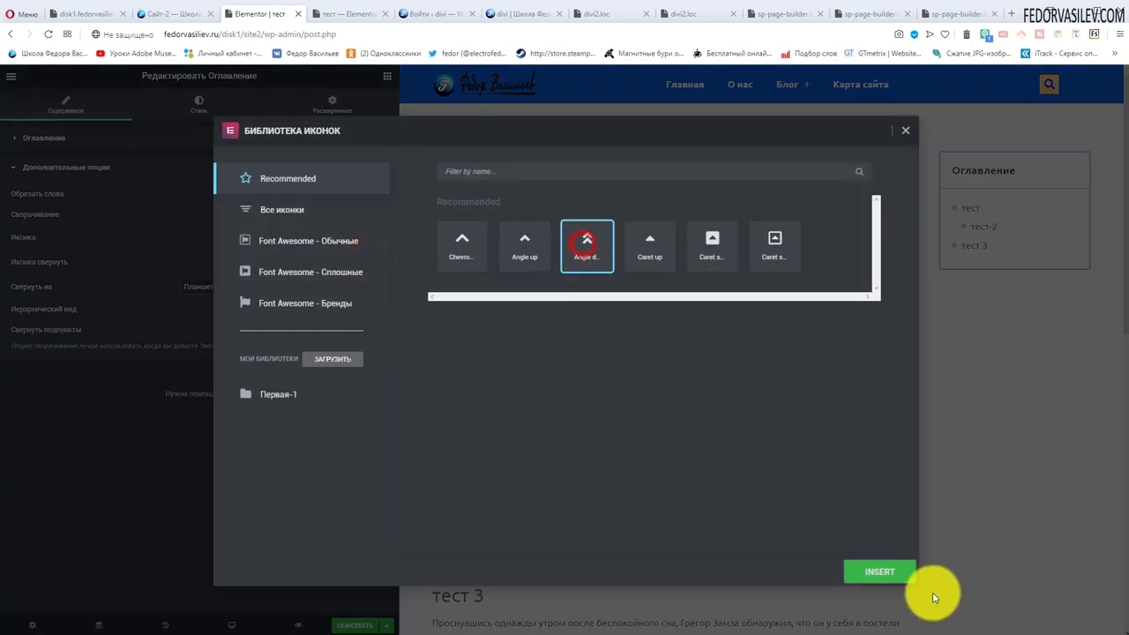
pyautogui.click(892, 573)
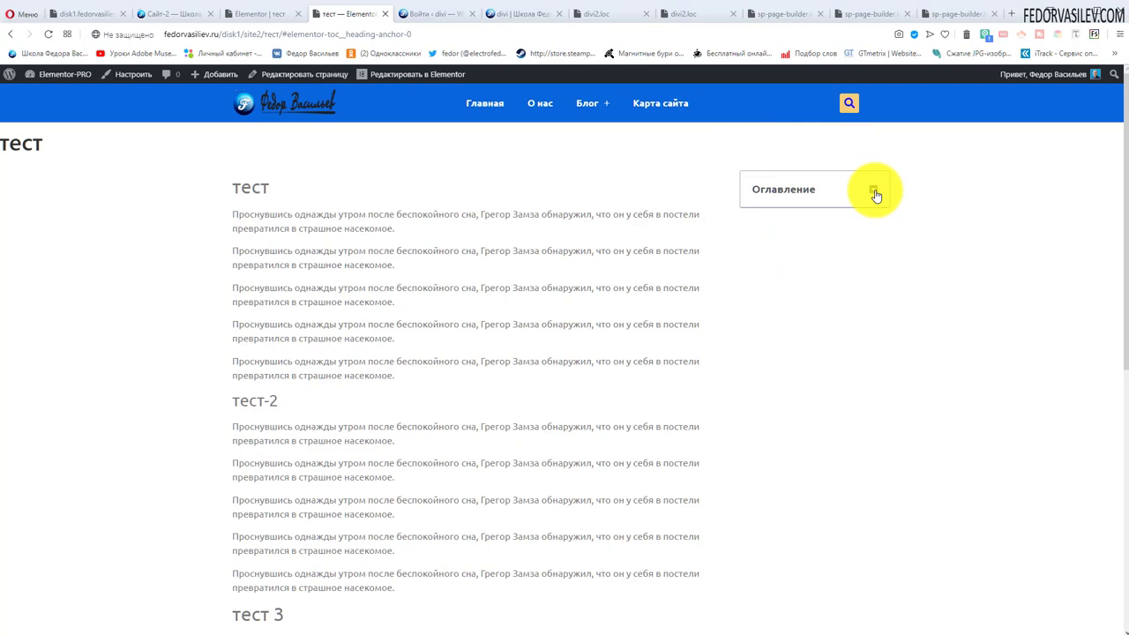
# Test the expand and collapse icons of the table of contents on the live page and in the Elementor editor preview
pyautogui.click(874, 193)
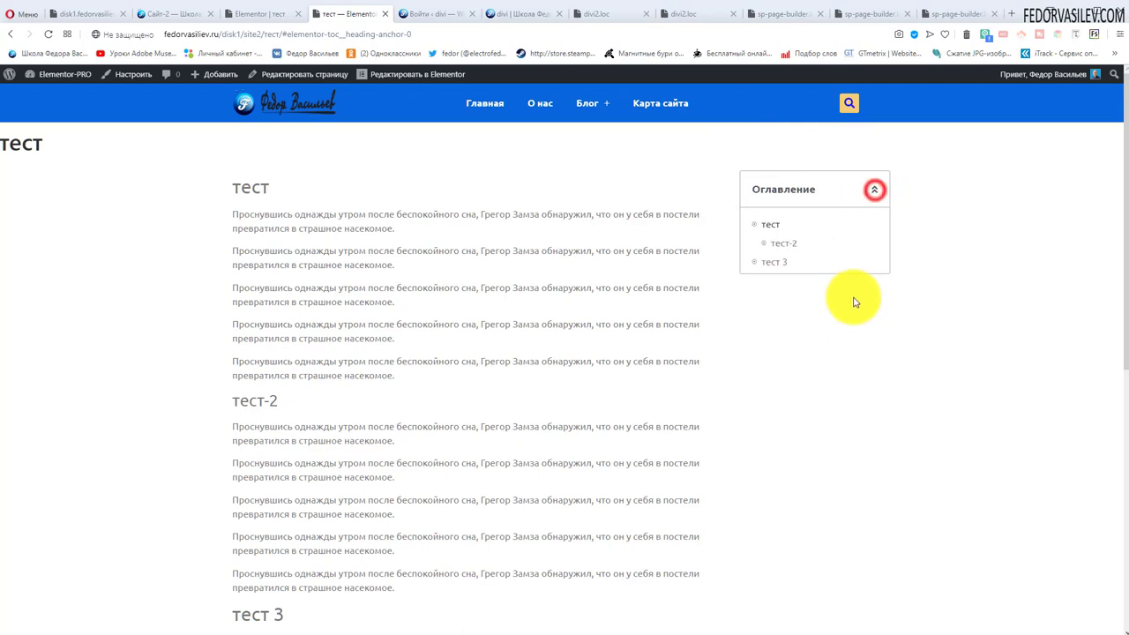
pyautogui.click(877, 192)
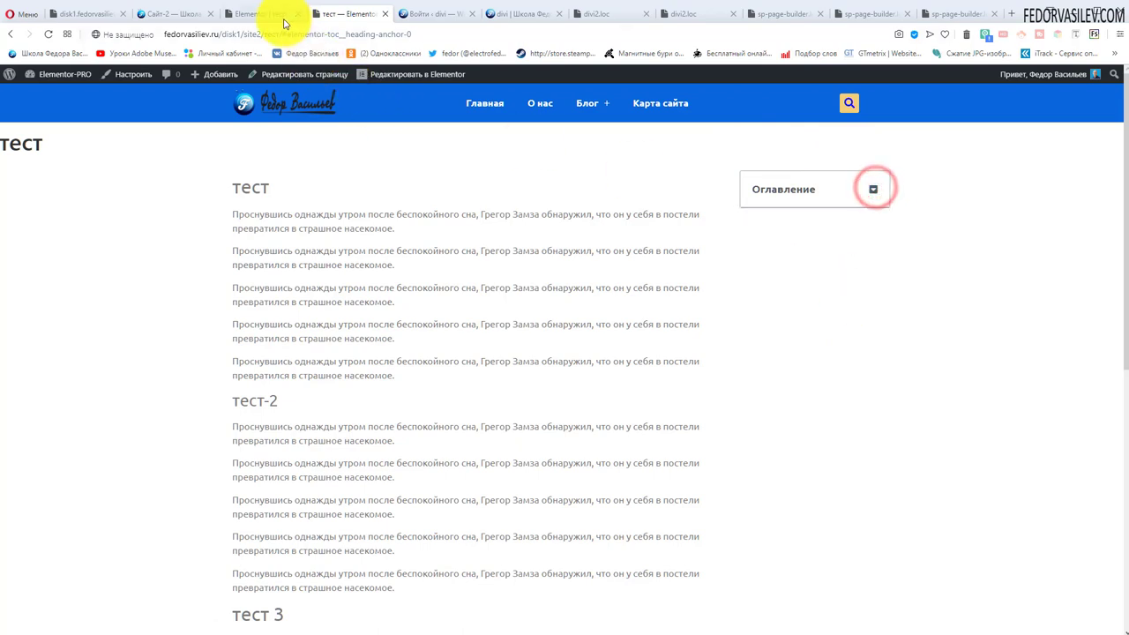
pyautogui.click(282, 16)
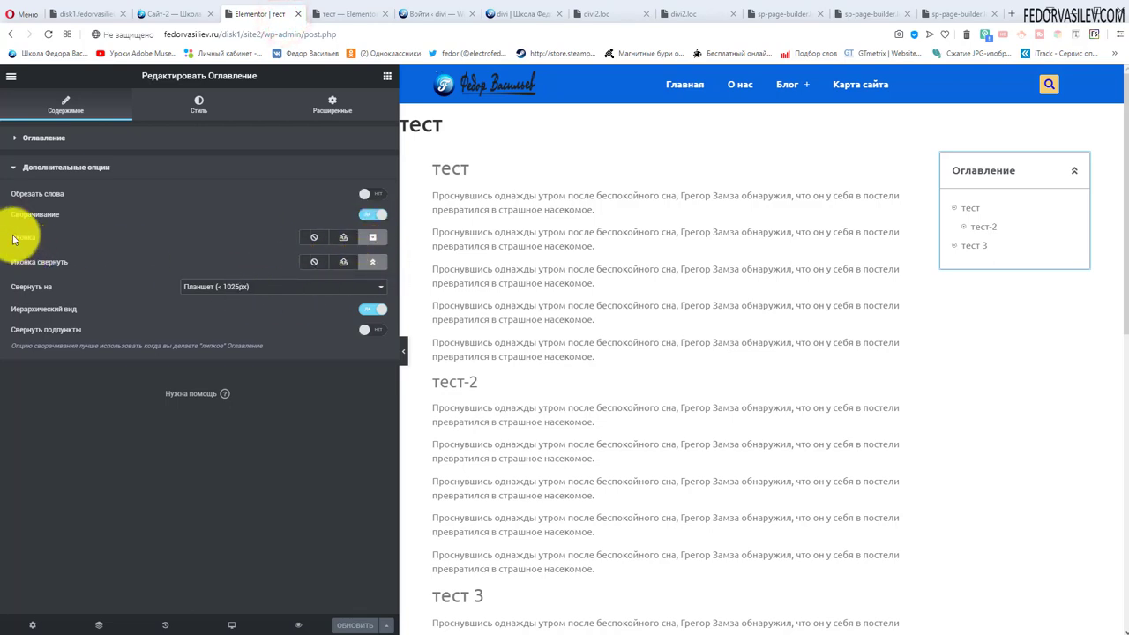
pyautogui.click(366, 237)
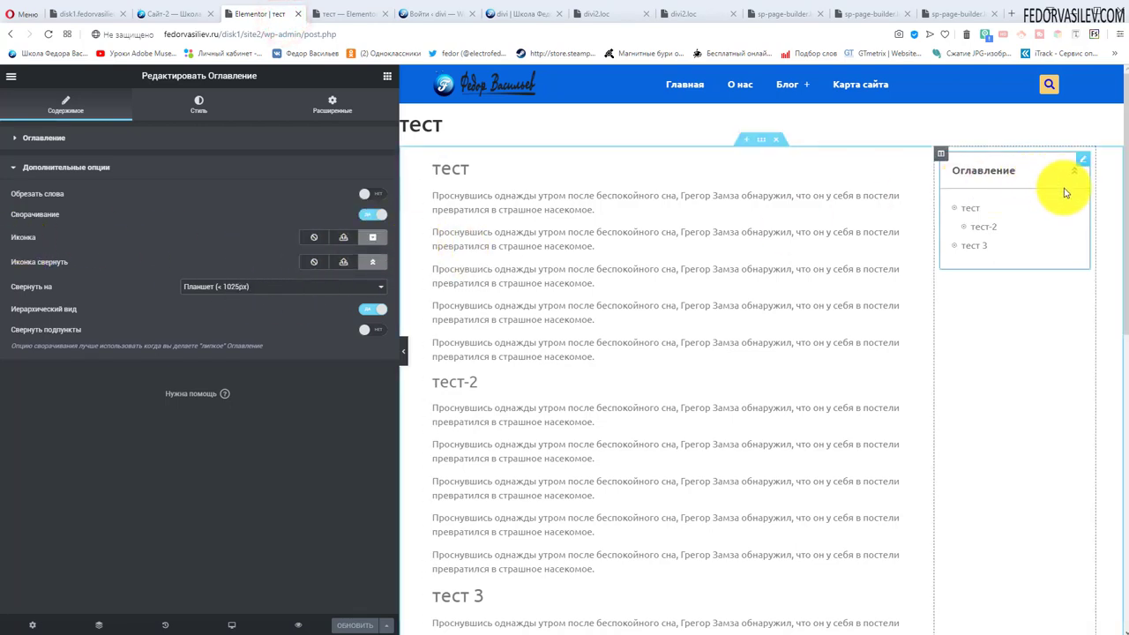
pyautogui.click(1069, 174)
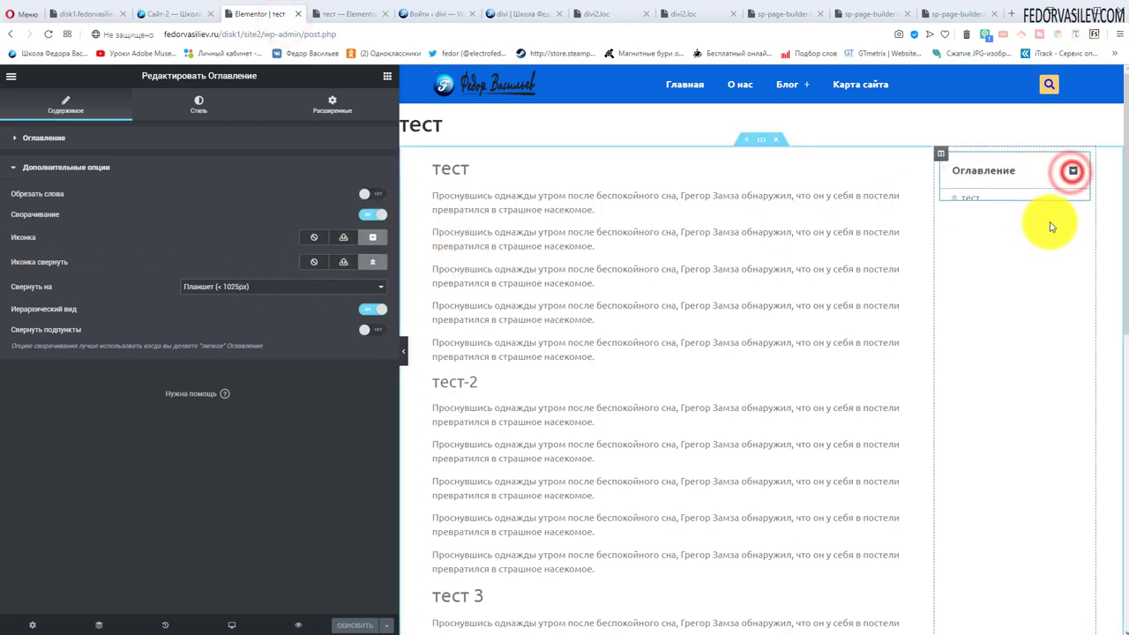
pyautogui.click(1067, 175)
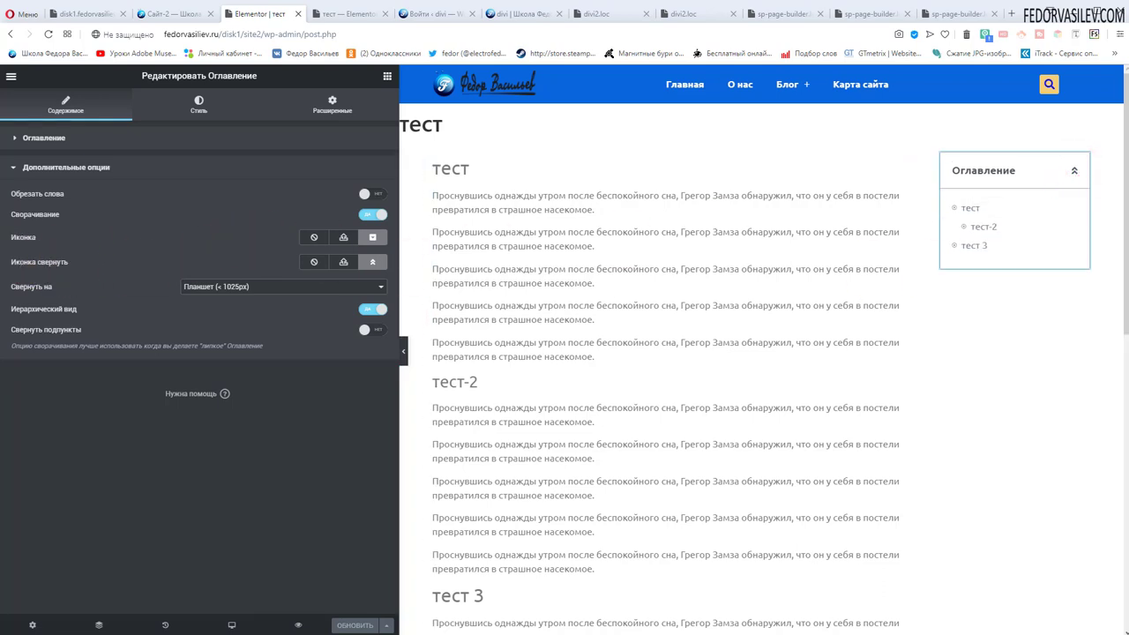
# Test collapsing and expanding the table of contents in the preview, and set Свернуть на to Мобильные (< 768px)
pyautogui.click(1071, 171)
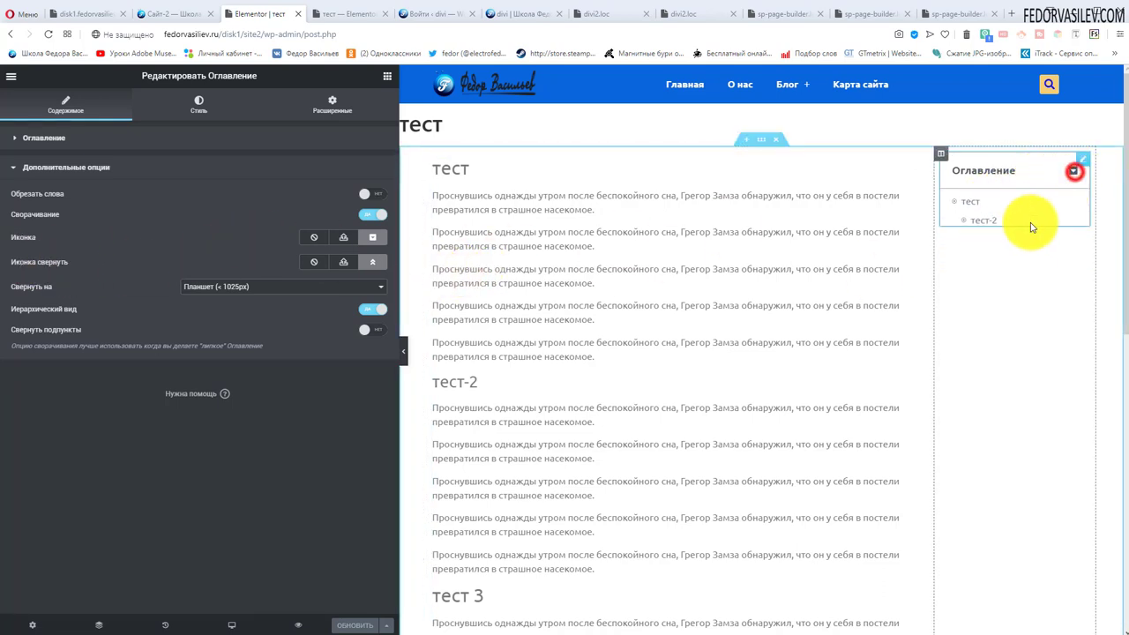
pyautogui.click(1072, 175)
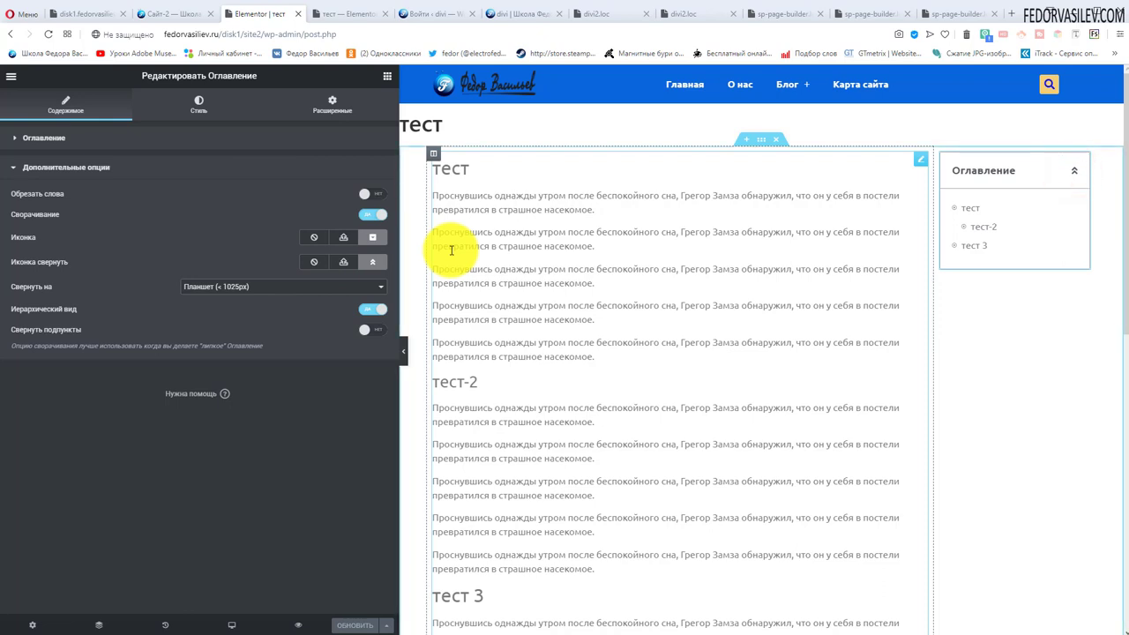
pyautogui.click(216, 288)
pyautogui.click(213, 299)
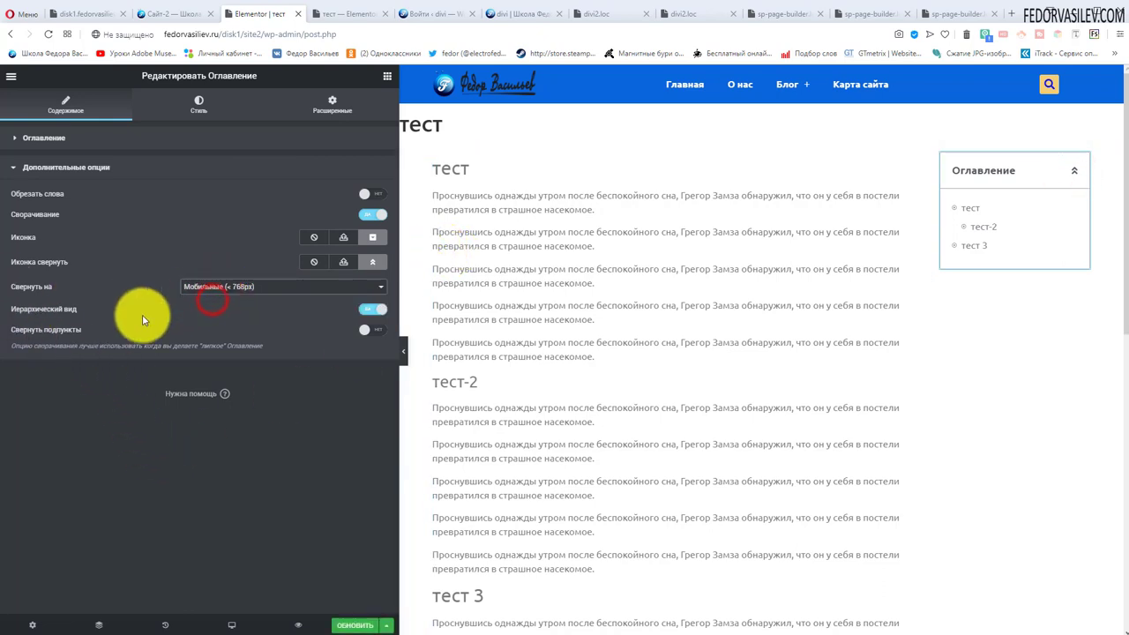
# Check the table of contents in the Телефон preview and return to the Компьютер view
pyautogui.click(227, 625)
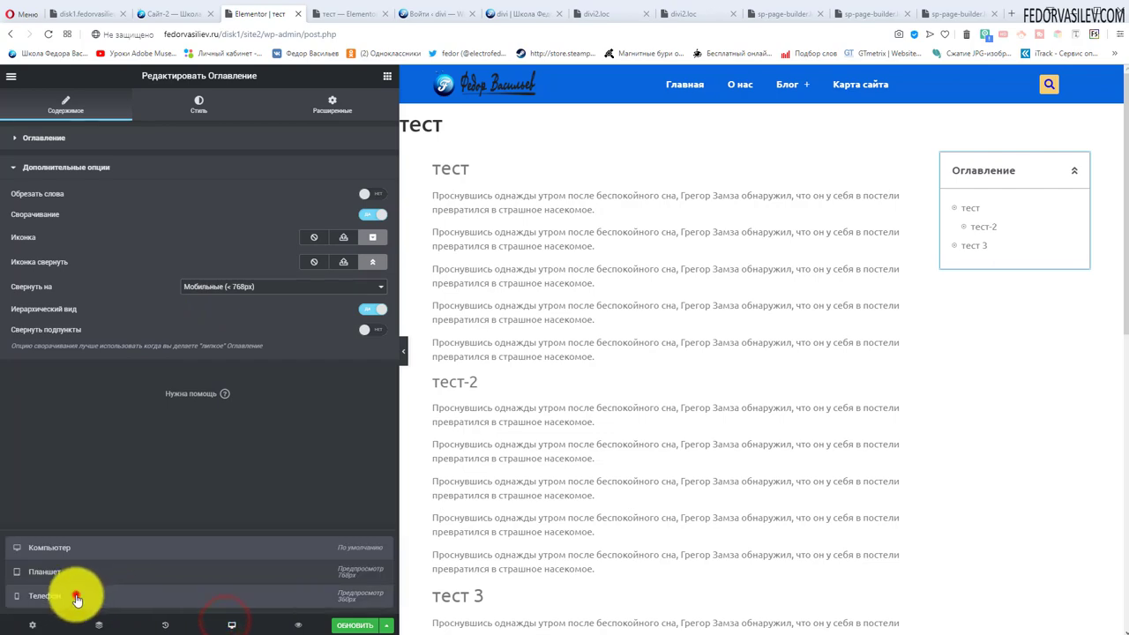
pyautogui.click(77, 599)
pyautogui.scroll(-10, 713, 415)
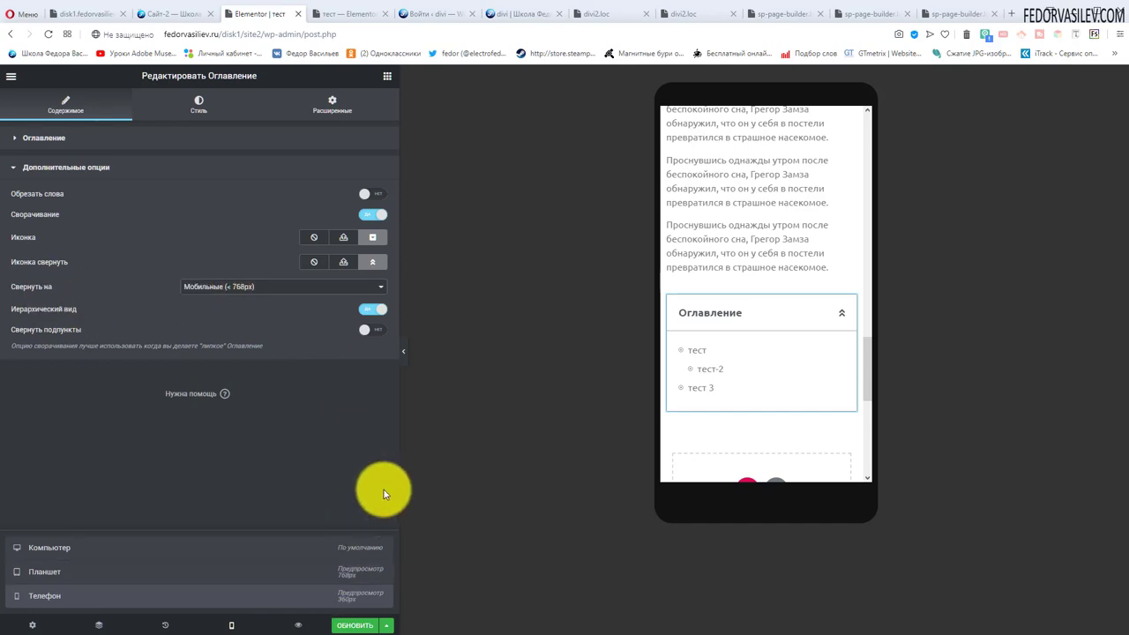
pyautogui.click(129, 549)
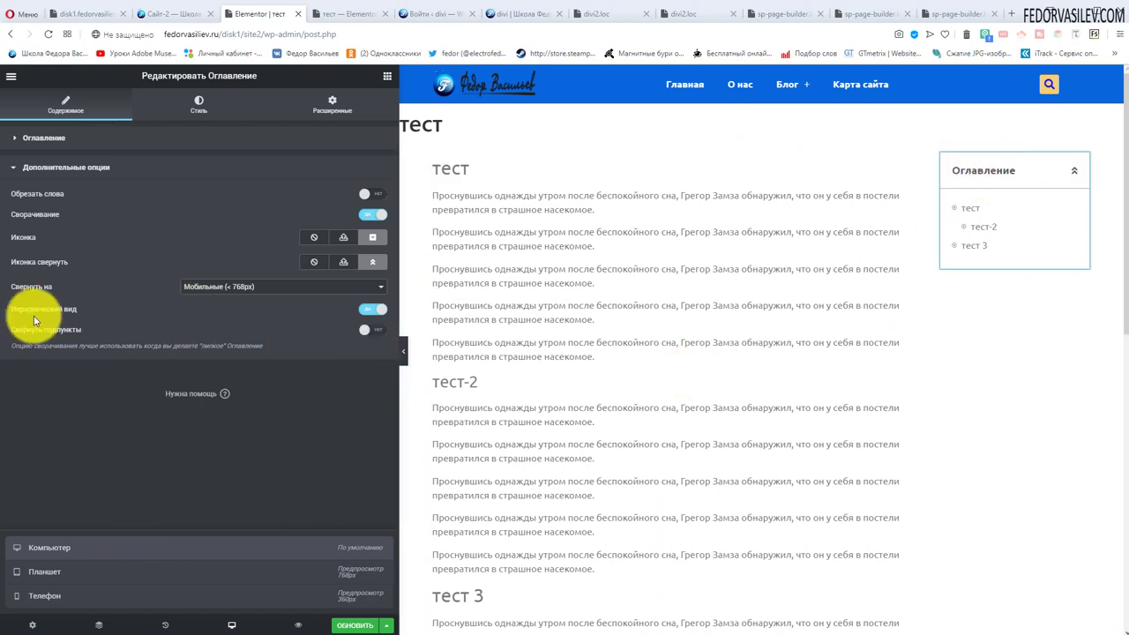
# Try the table of contents with Иерархический вид off, and turn the option back on
pyautogui.click(372, 308)
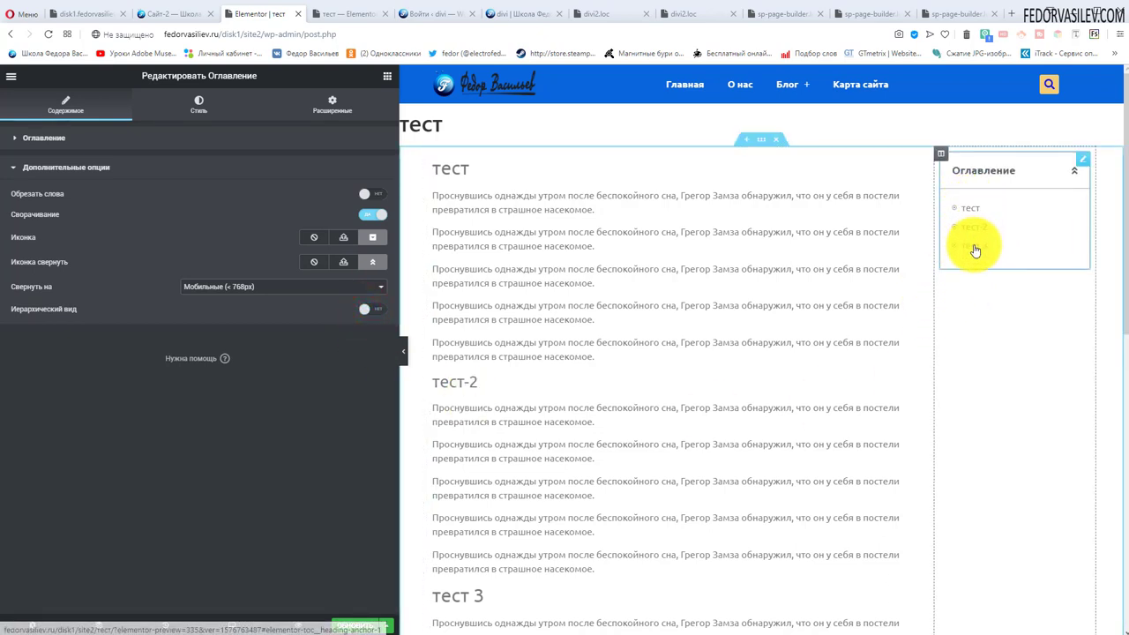
pyautogui.click(374, 311)
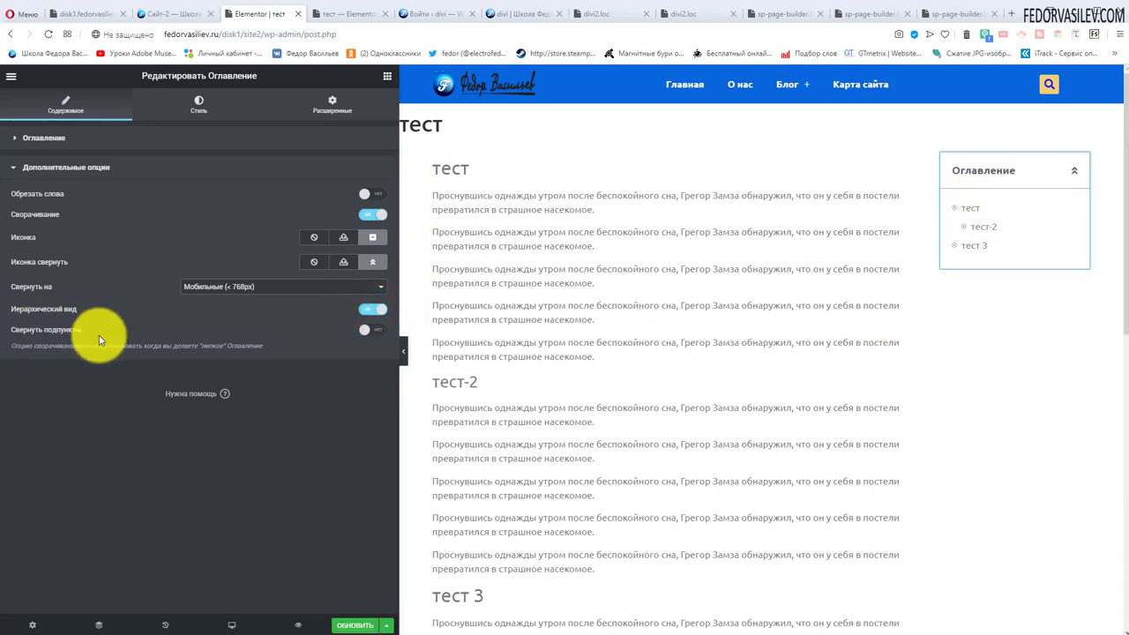
pyautogui.click(365, 335)
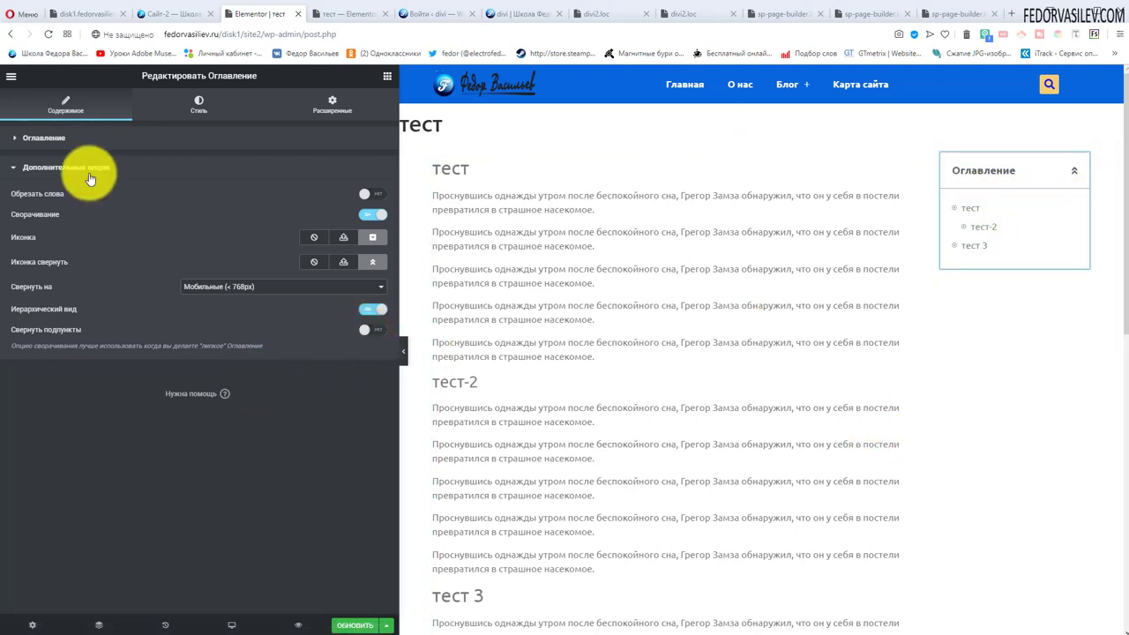
# In the widget's Блок style settings, set Цвет фона to the salmon preset colour
pyautogui.click(62, 168)
pyautogui.click(189, 103)
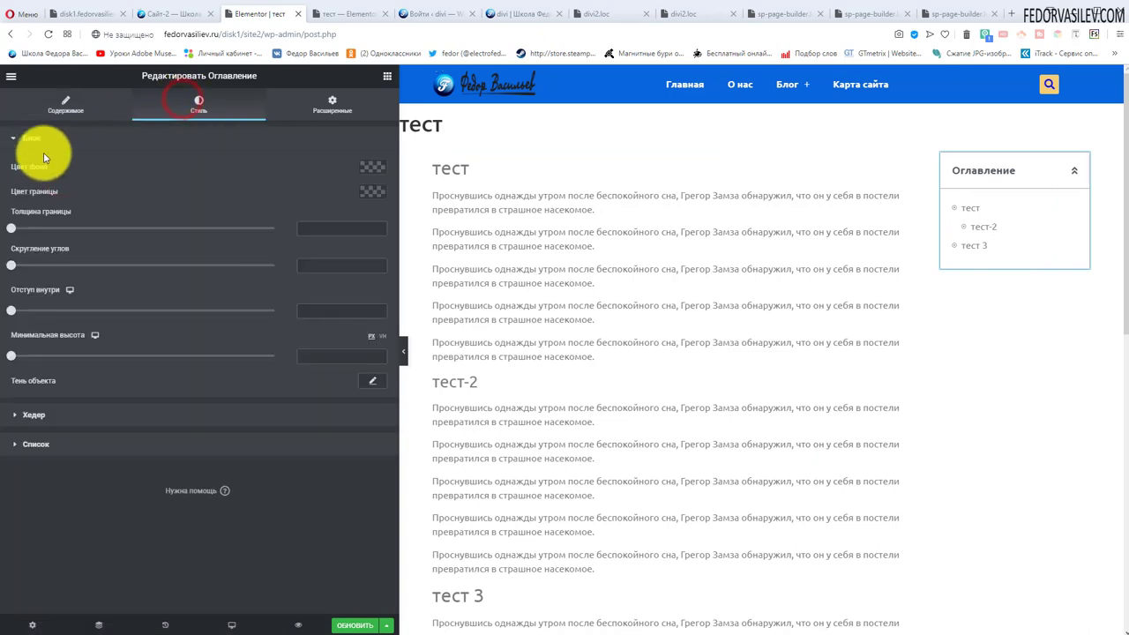
pyautogui.click(30, 139)
pyautogui.click(28, 137)
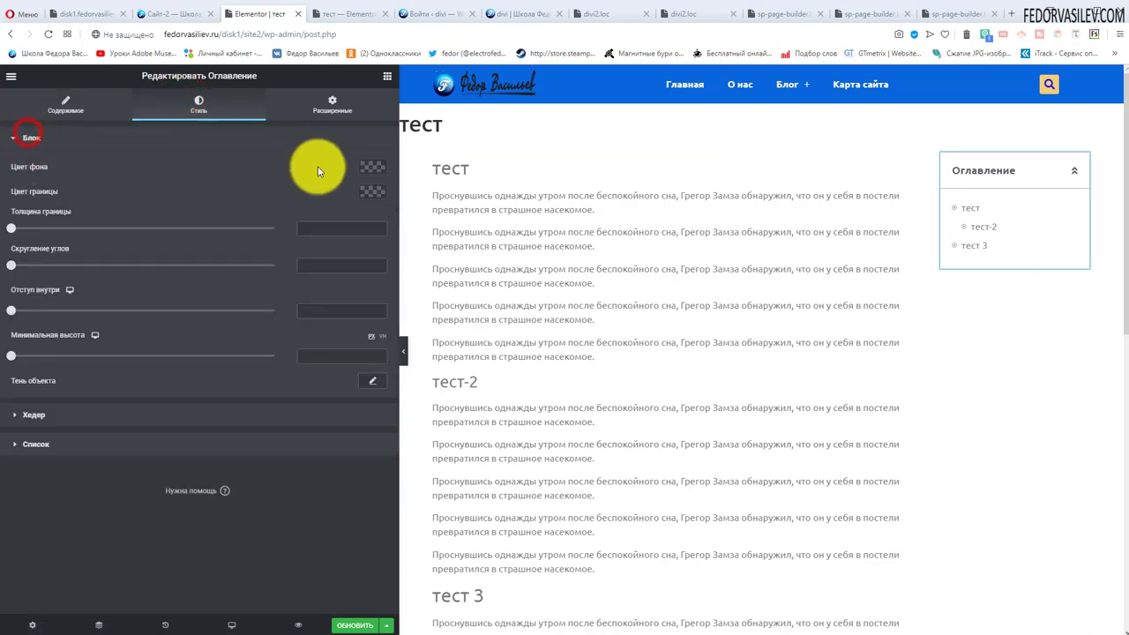
pyautogui.click(371, 166)
pyautogui.click(278, 195)
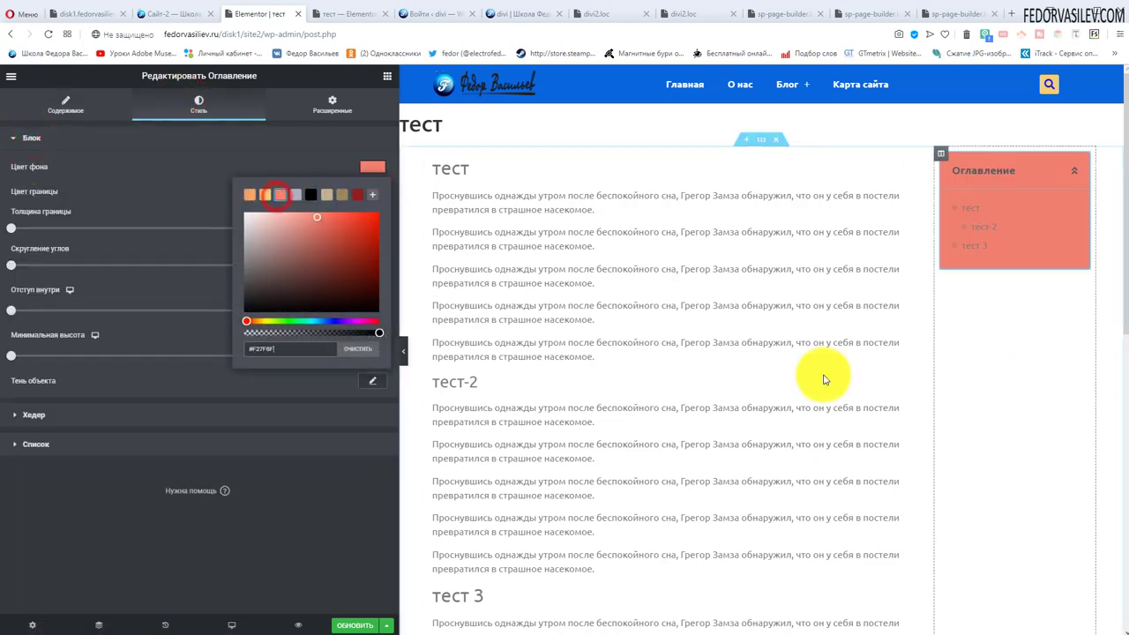
pyautogui.click(152, 185)
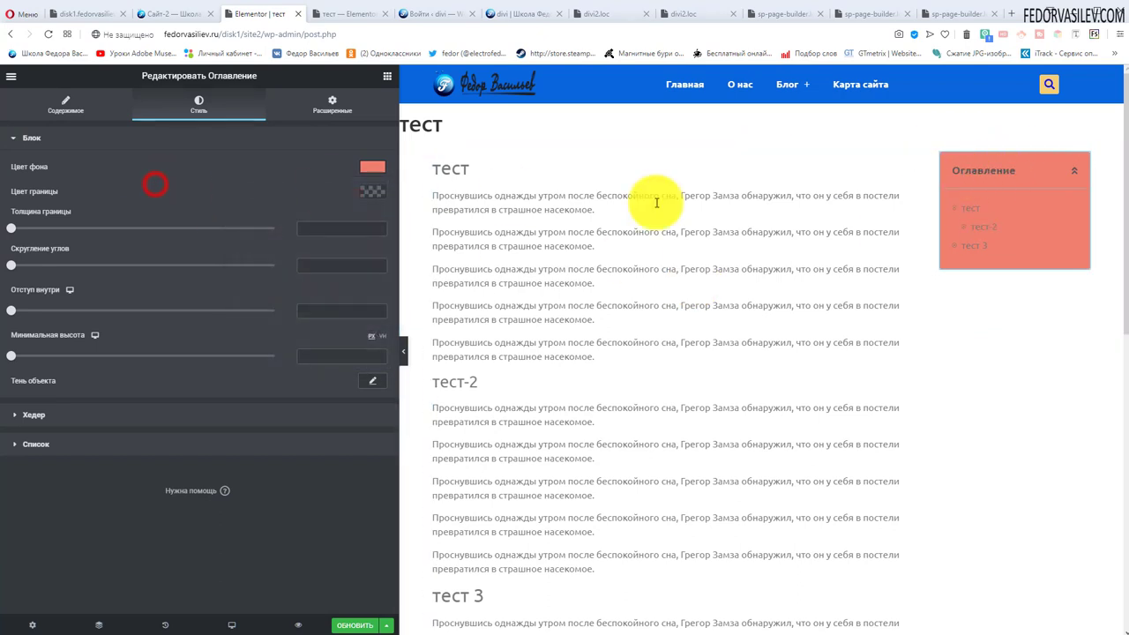
# Set the table of contents block's border colour to white (#FFFFFF) and its Толщина границы to 0
pyautogui.click(373, 191)
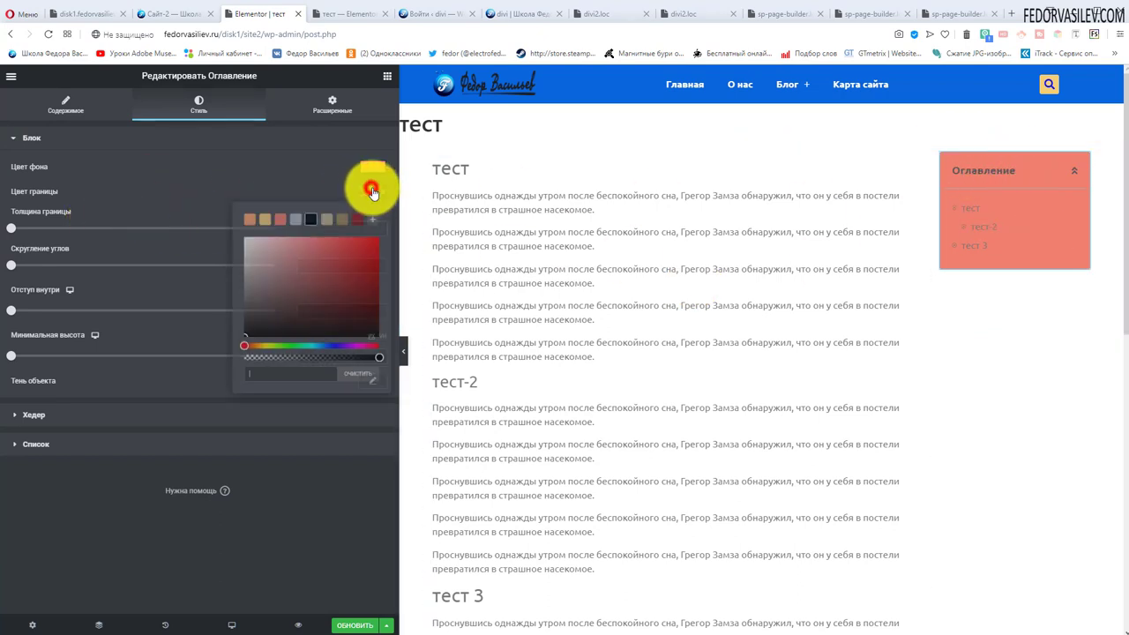
pyautogui.moveTo(264, 265); pyautogui.dragTo(221, 227)
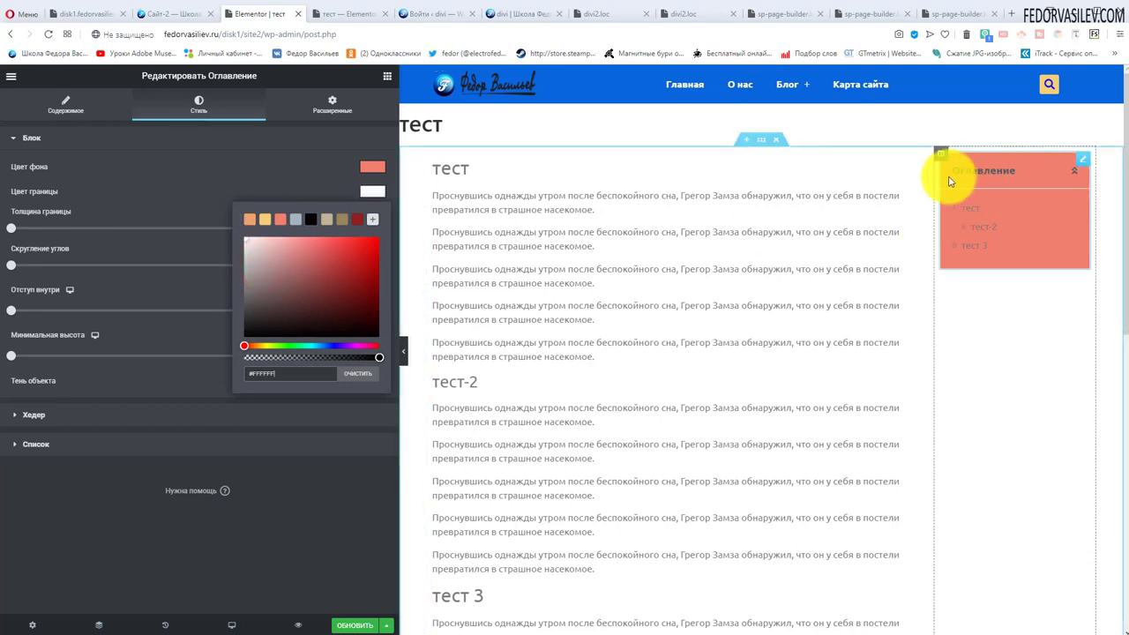
pyautogui.click(197, 181)
pyautogui.moveTo(12, 233)
pyautogui.mouseDown()
pyautogui.moveTo(63, 239)
pyautogui.moveTo(13, 228)
pyautogui.mouseUp()
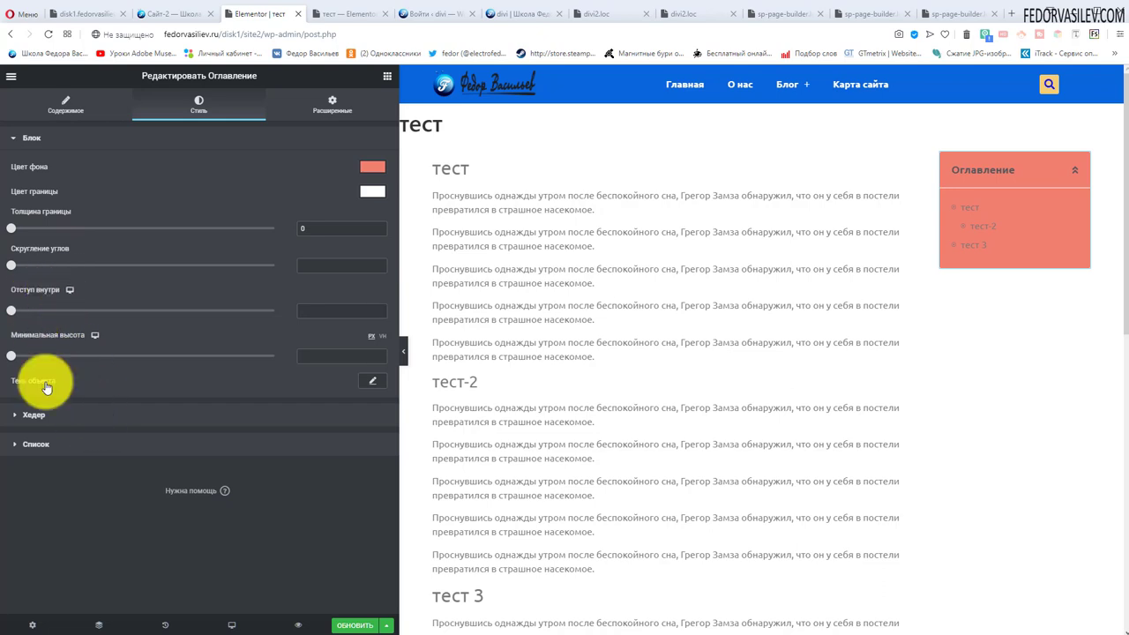
# In the Хедер style settings, set the header's background colour to white (#FFFFFF)
pyautogui.click(31, 417)
pyautogui.click(372, 196)
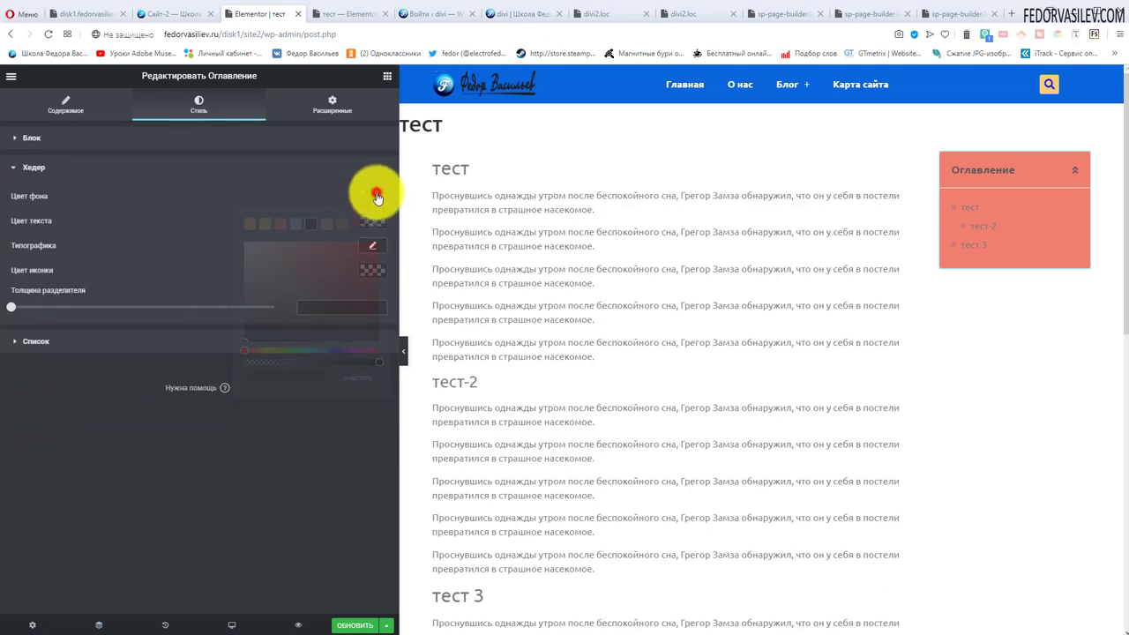
pyautogui.click(269, 272)
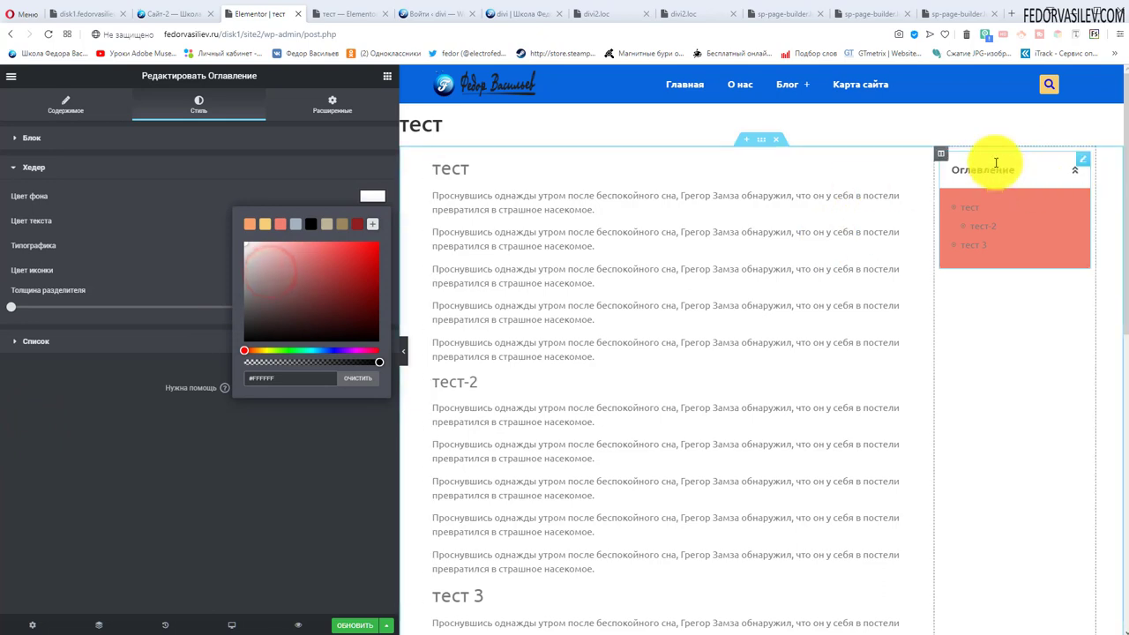
pyautogui.click(126, 217)
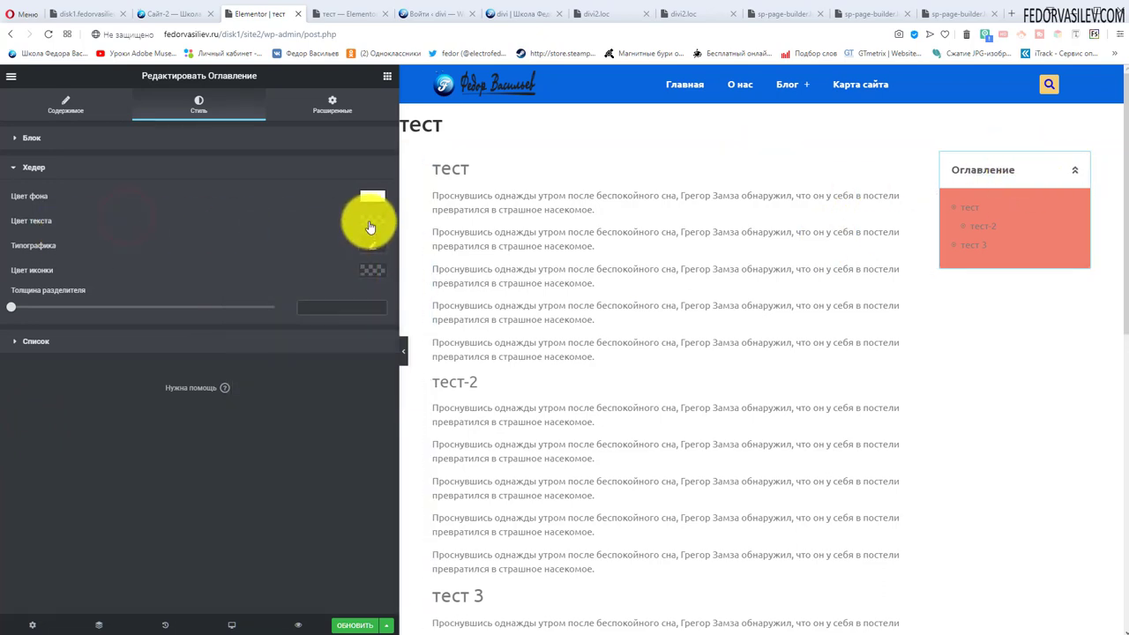
# Set the table of contents header's text colour to black
pyautogui.click(370, 222)
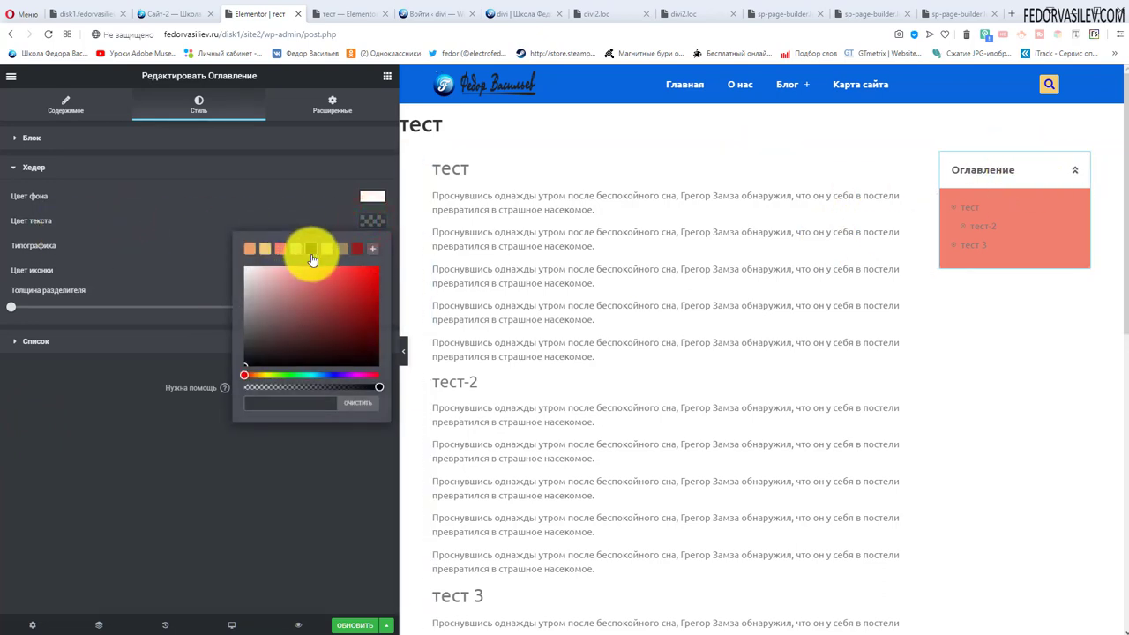
pyautogui.moveTo(314, 286)
pyautogui.mouseDown()
pyautogui.moveTo(322, 320)
pyautogui.moveTo(358, 361)
pyautogui.moveTo(273, 297)
pyautogui.moveTo(326, 269)
pyautogui.moveTo(371, 334)
pyautogui.mouseUp()
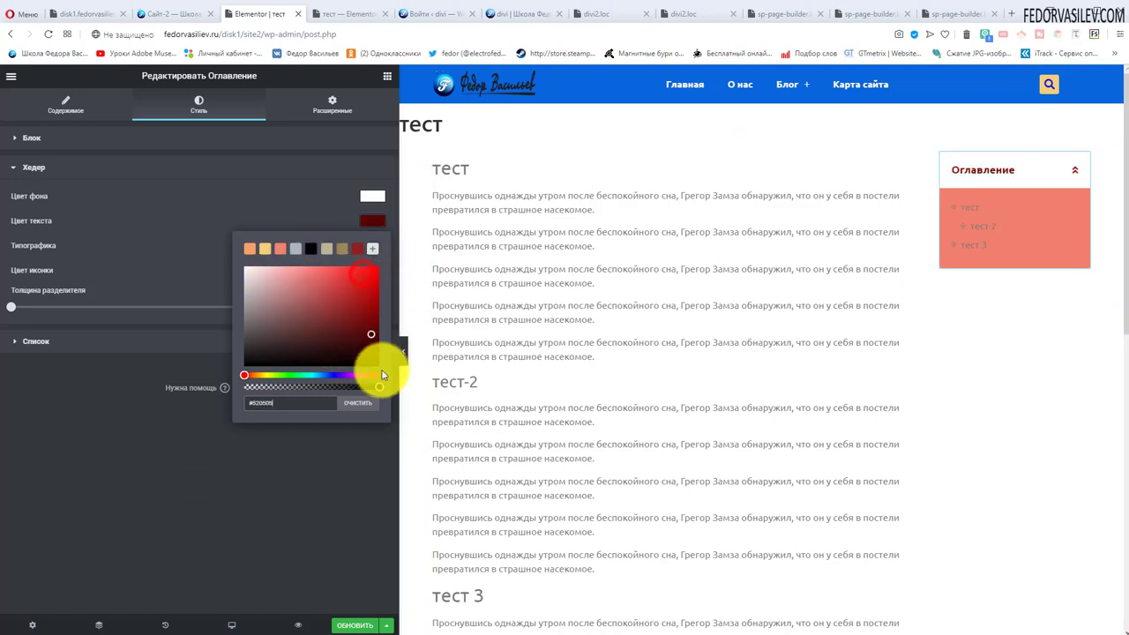
pyautogui.moveTo(383, 375); pyautogui.dragTo(356, 386)
pyautogui.click(97, 223)
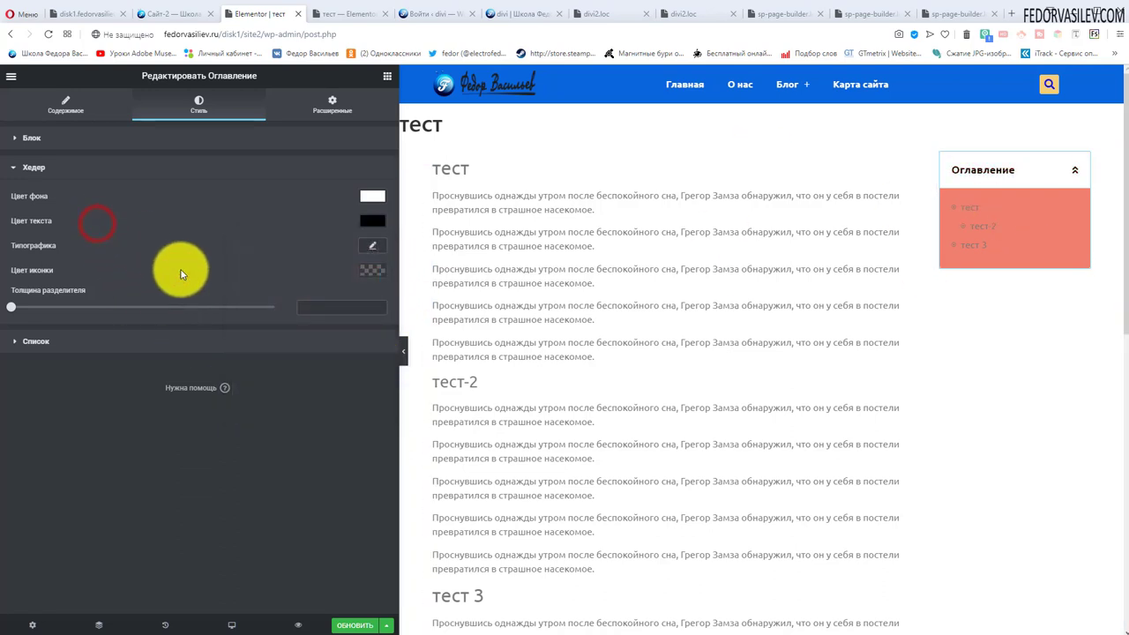
# In the Список style settings, set the text colour of the Обычный state to white (#FFFFFF)
pyautogui.click(61, 342)
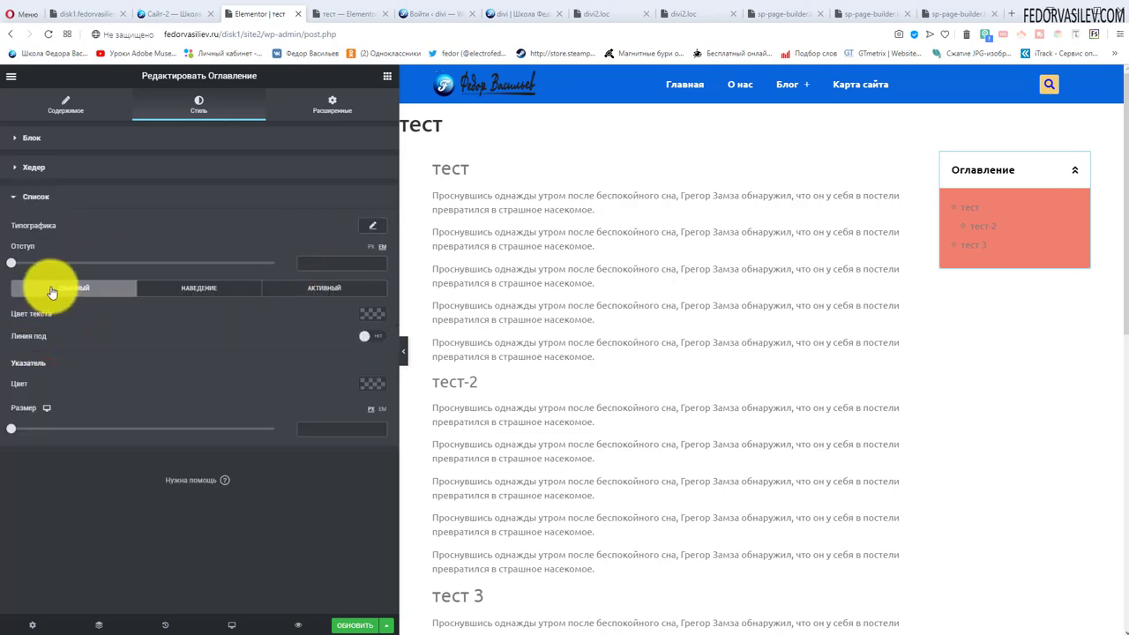
pyautogui.click(364, 314)
pyautogui.moveTo(318, 378); pyautogui.dragTo(171, 323)
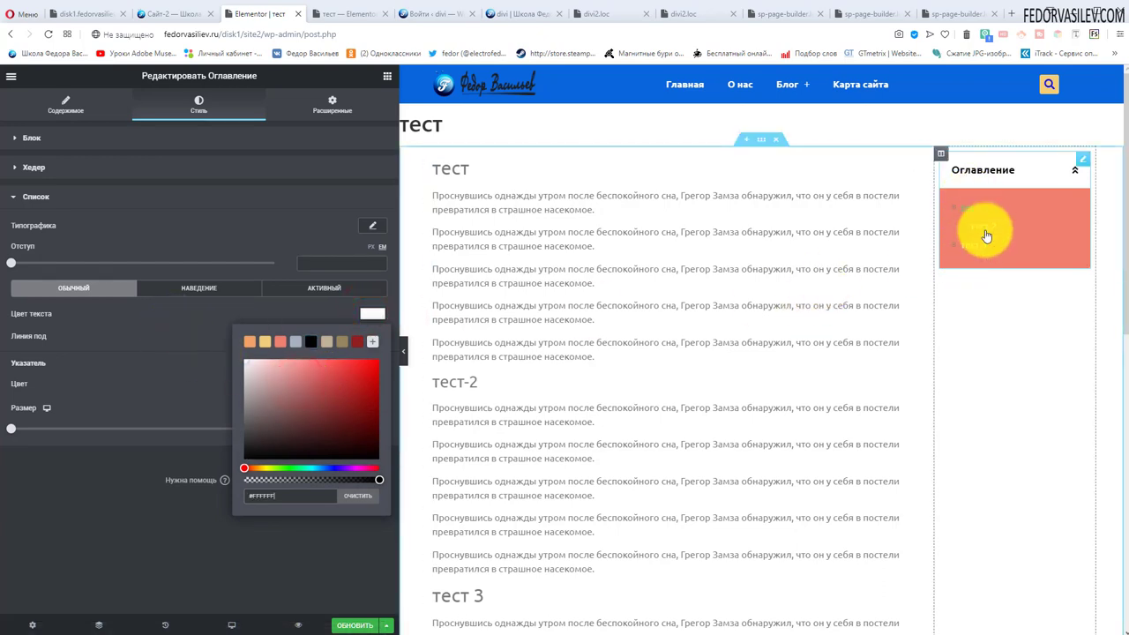
pyautogui.click(137, 319)
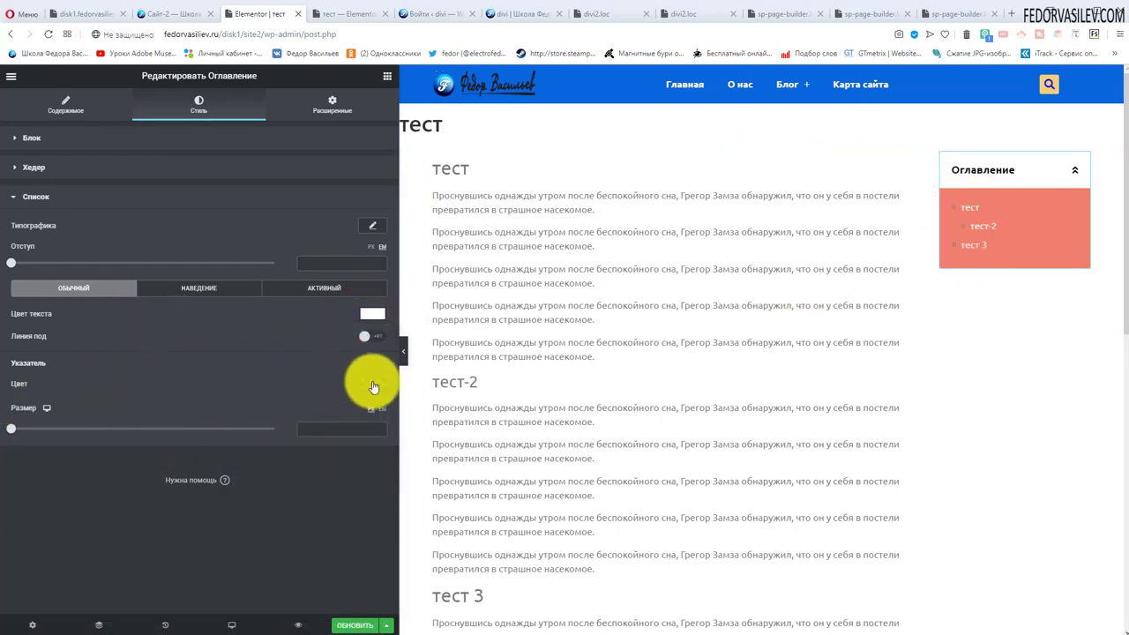
# Set the list's Указатель colour to white (#FFFFFF)
pyautogui.click(372, 384)
pyautogui.click(342, 410)
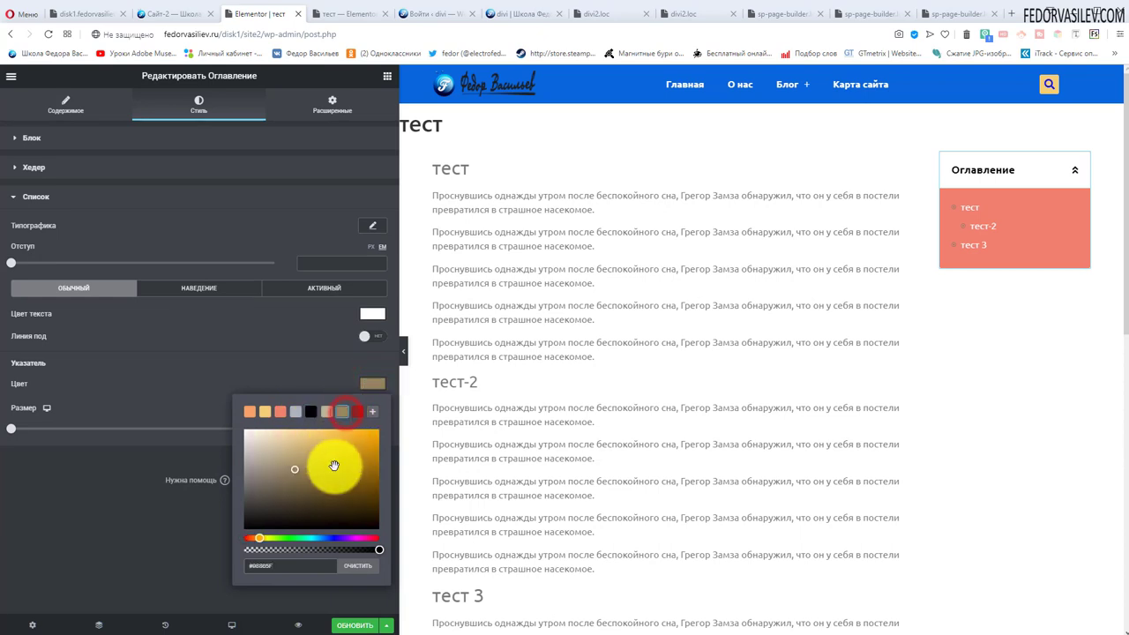
pyautogui.moveTo(341, 466); pyautogui.dragTo(383, 429)
pyautogui.click(254, 432)
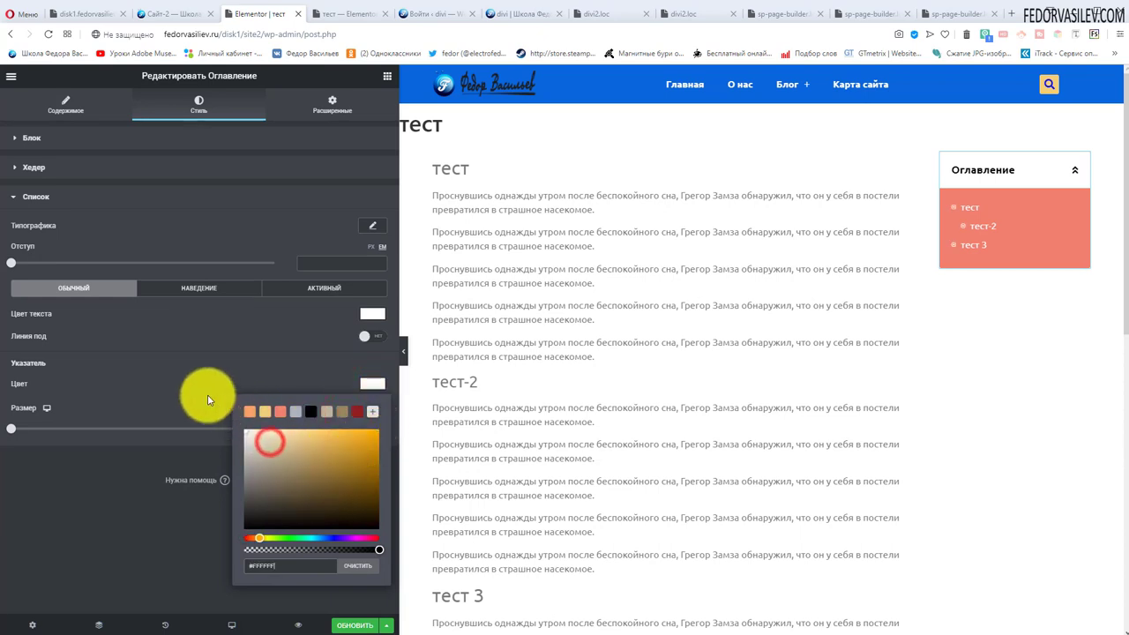
pyautogui.click(192, 332)
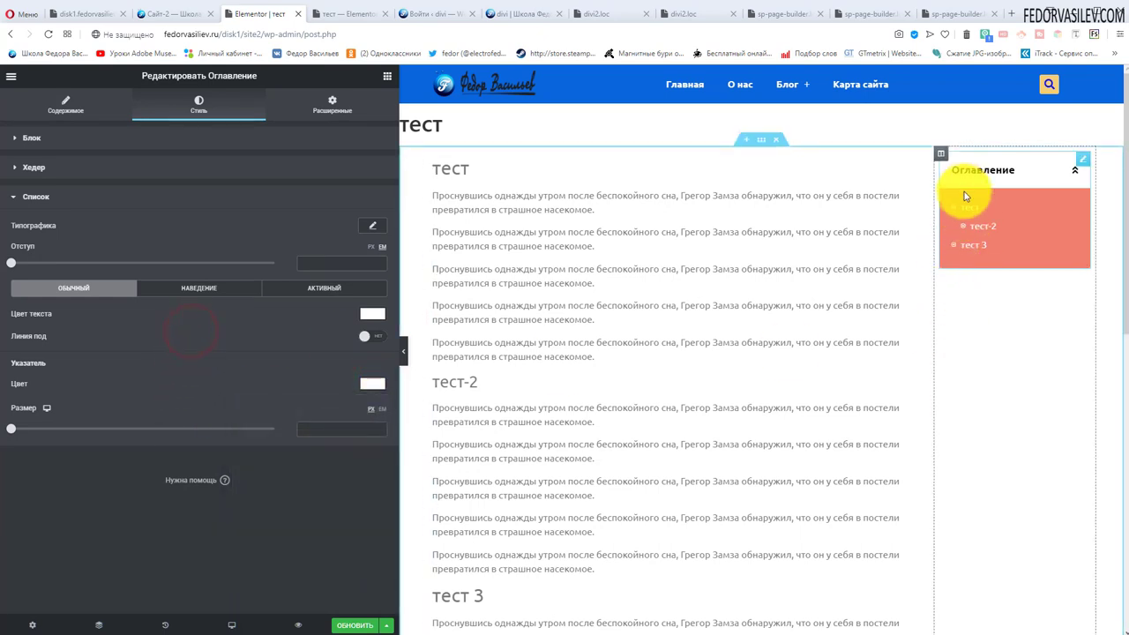
# Set the list's text colour for the Наведение state to the light beige preset and check it on the preview links
pyautogui.click(182, 289)
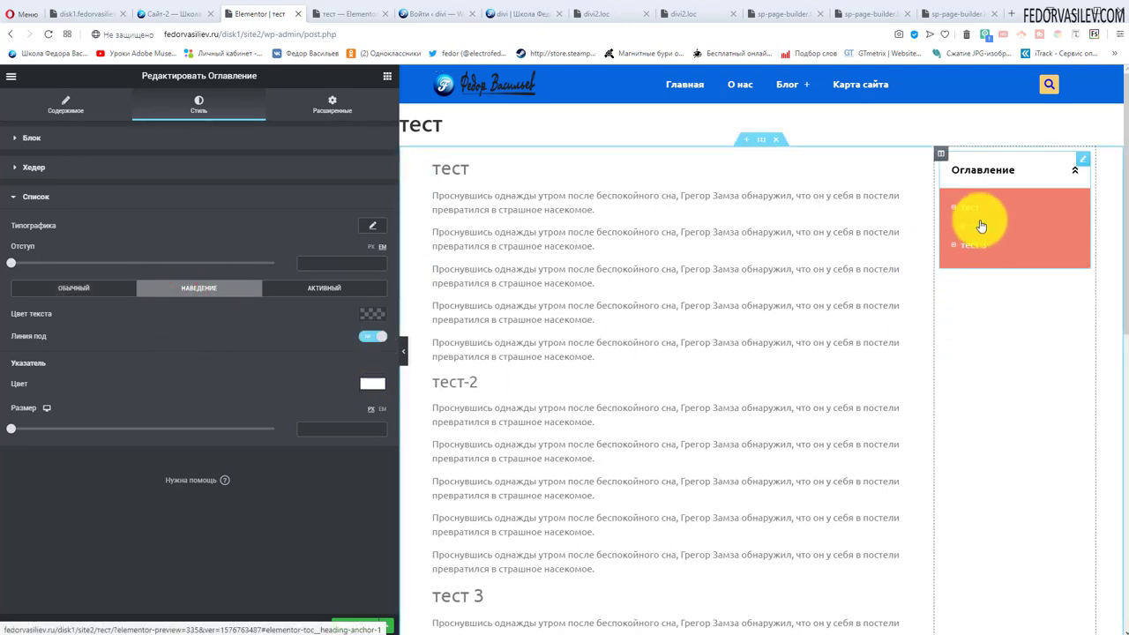
pyautogui.click(374, 315)
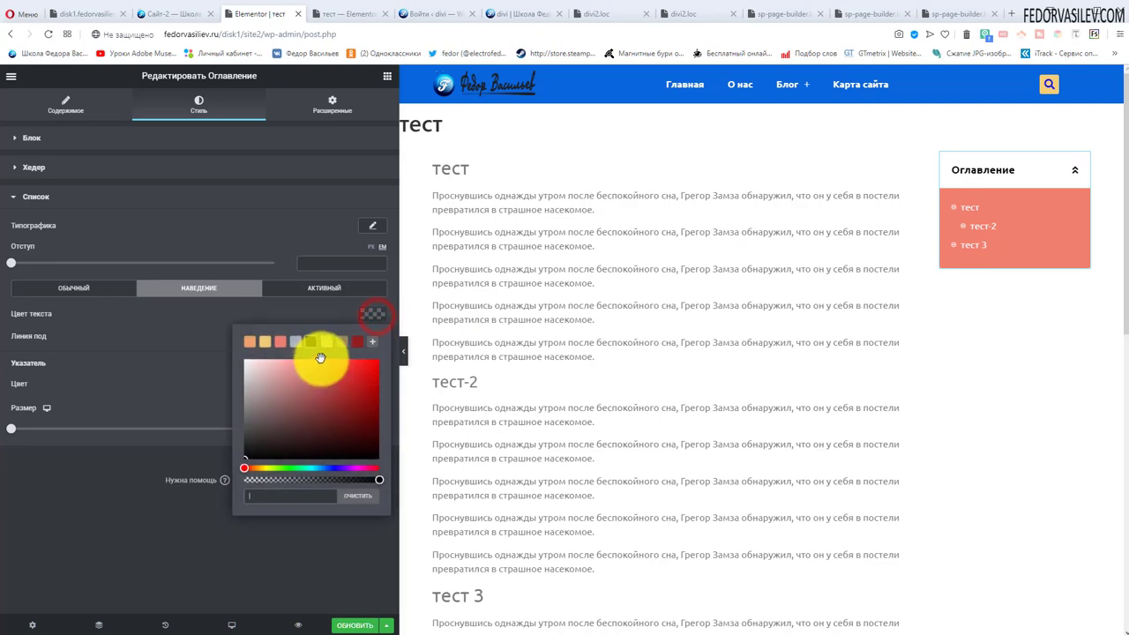
pyautogui.click(326, 343)
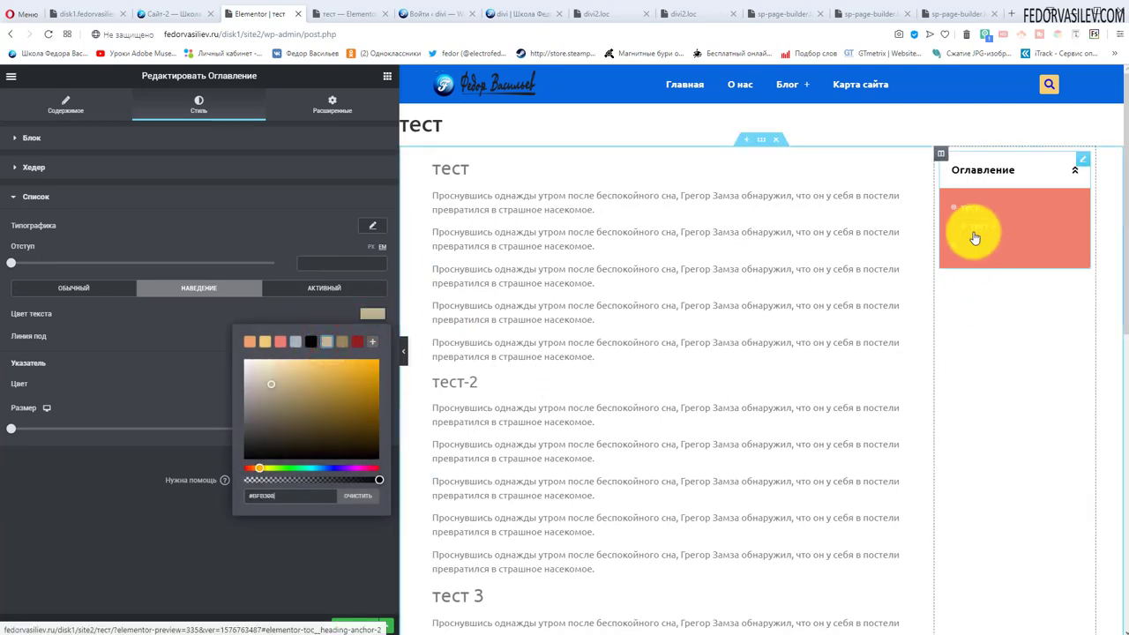
# Set the list's text colour for the Активный state to bright green and update the page
pyautogui.click(316, 287)
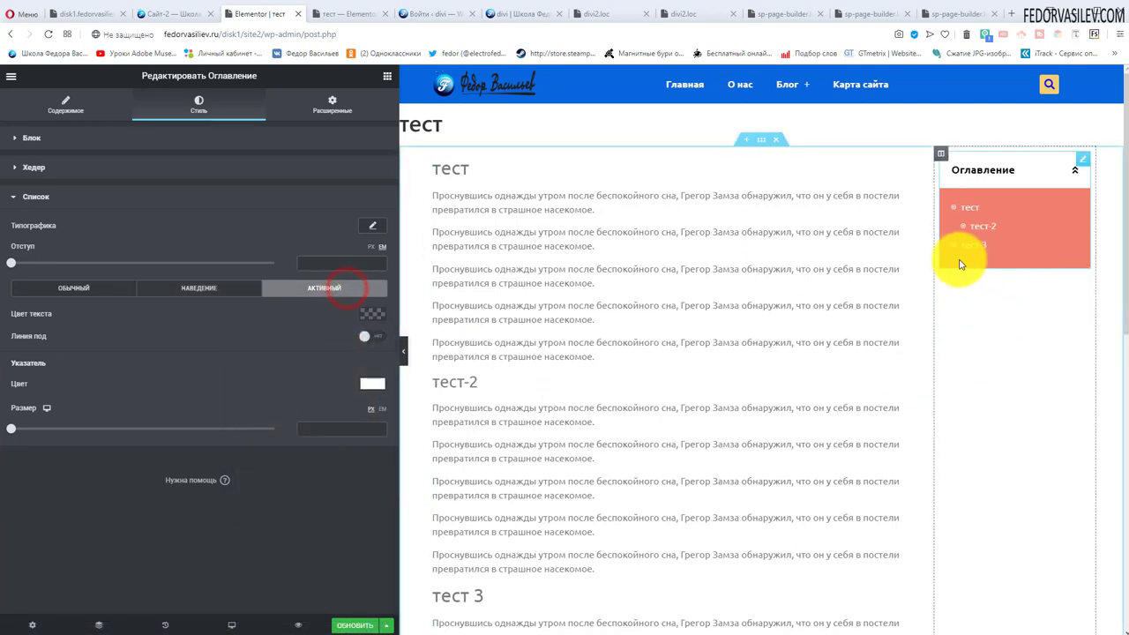
pyautogui.click(373, 316)
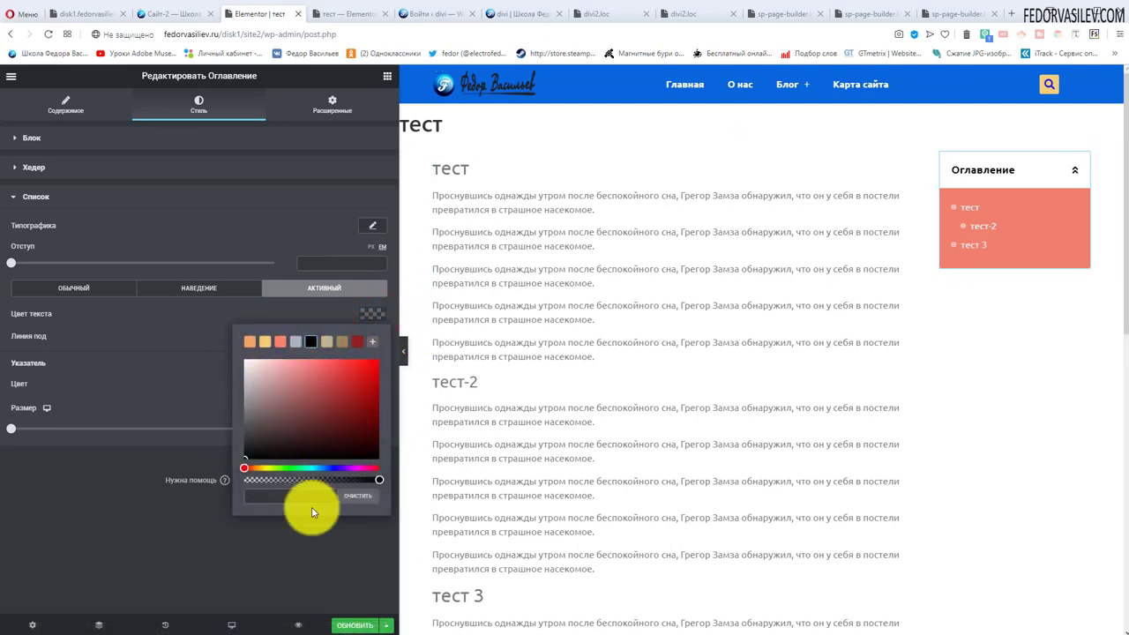
pyautogui.click(291, 480)
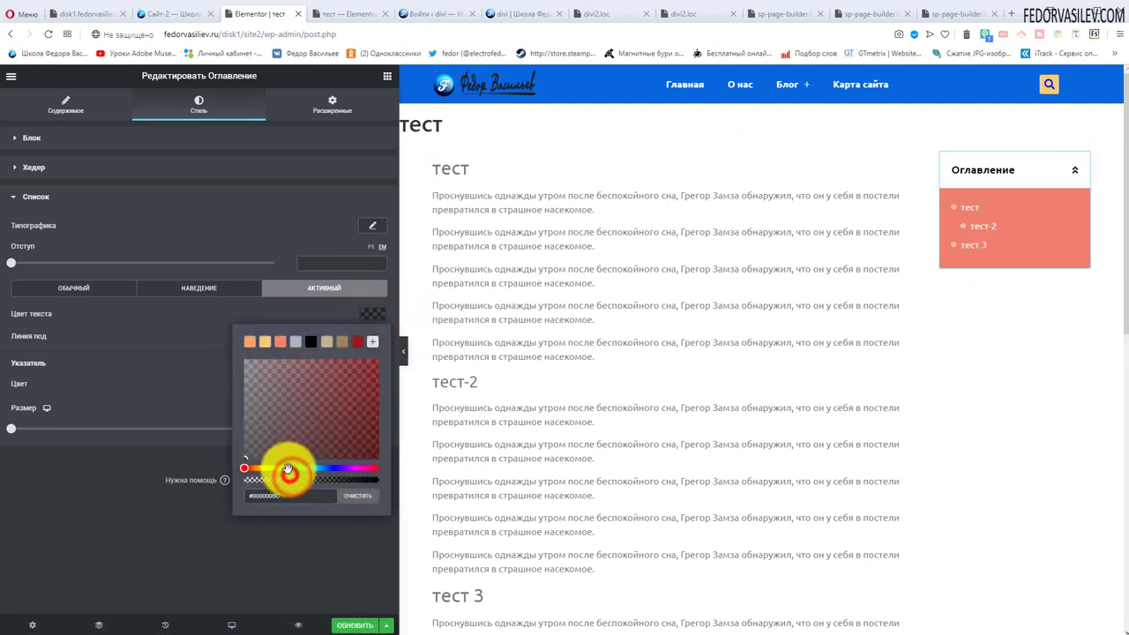
pyautogui.click(287, 470)
pyautogui.click(323, 413)
pyautogui.click(363, 625)
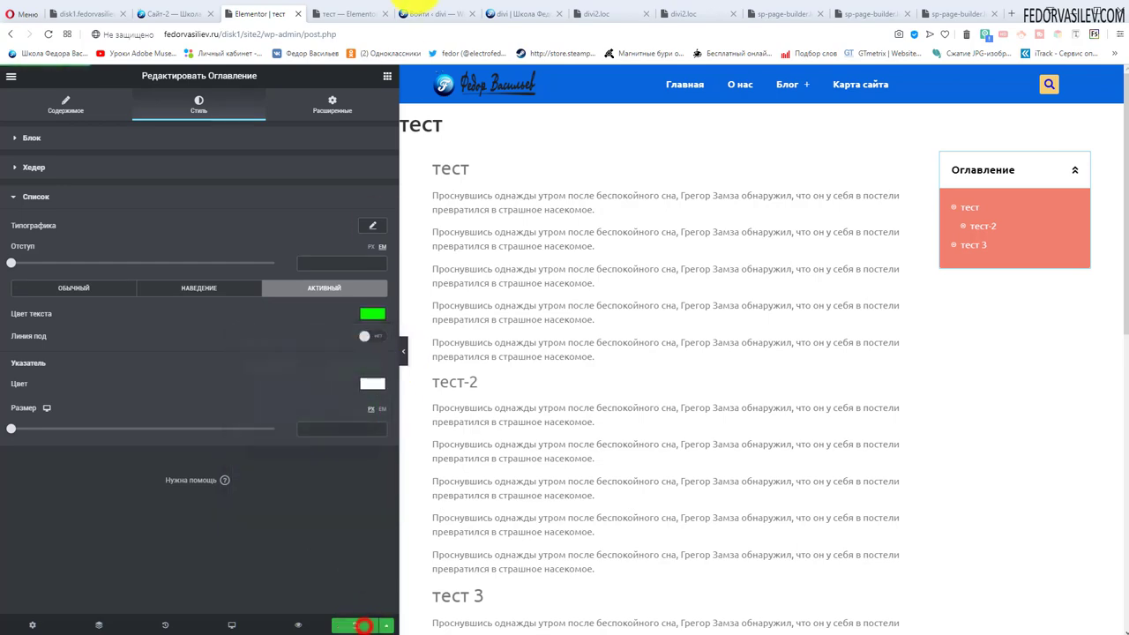
# Reload the published test page and follow the тест-2 and тест 3 contents links to examine scrolling and the active link colour
pyautogui.click(347, 16)
pyautogui.click(48, 34)
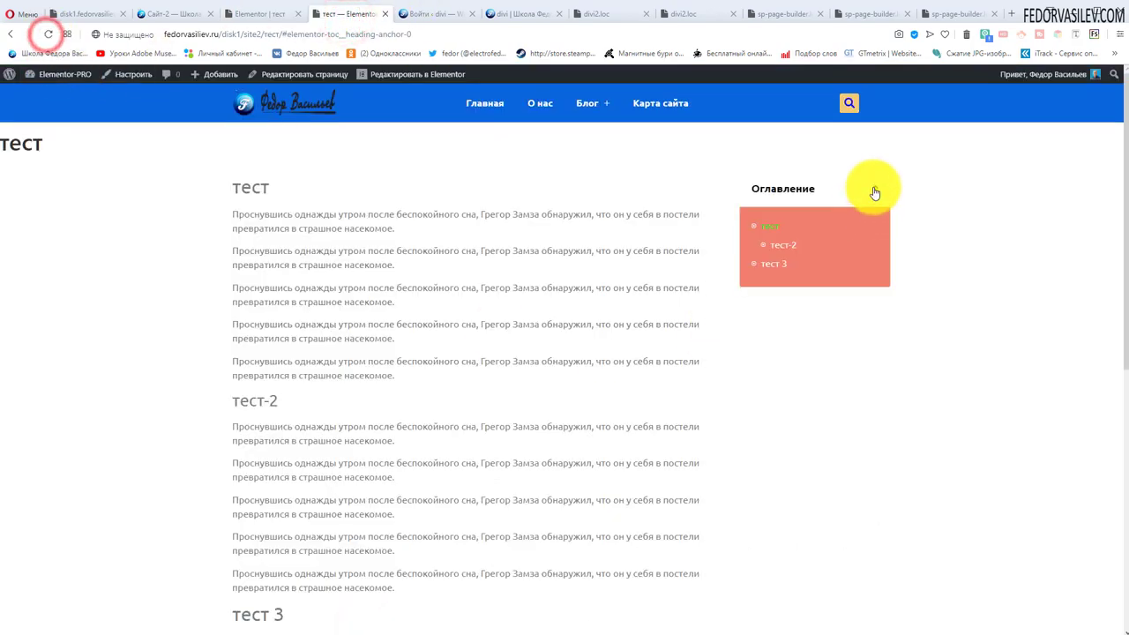
pyautogui.click(768, 245)
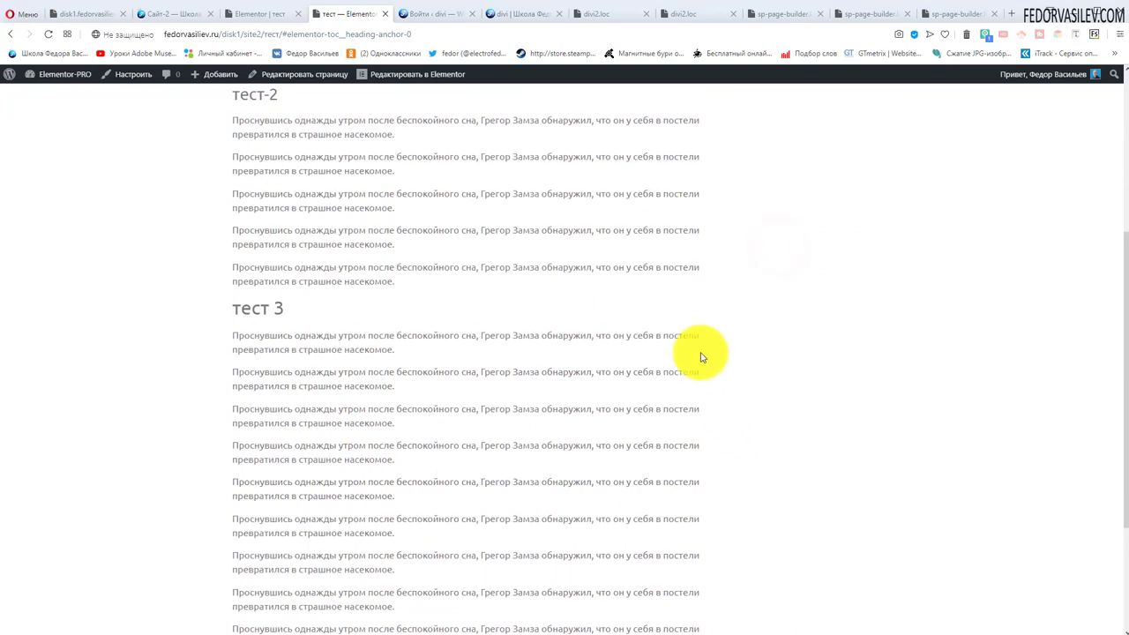
pyautogui.scroll(3, 700, 352)
pyautogui.click(775, 265)
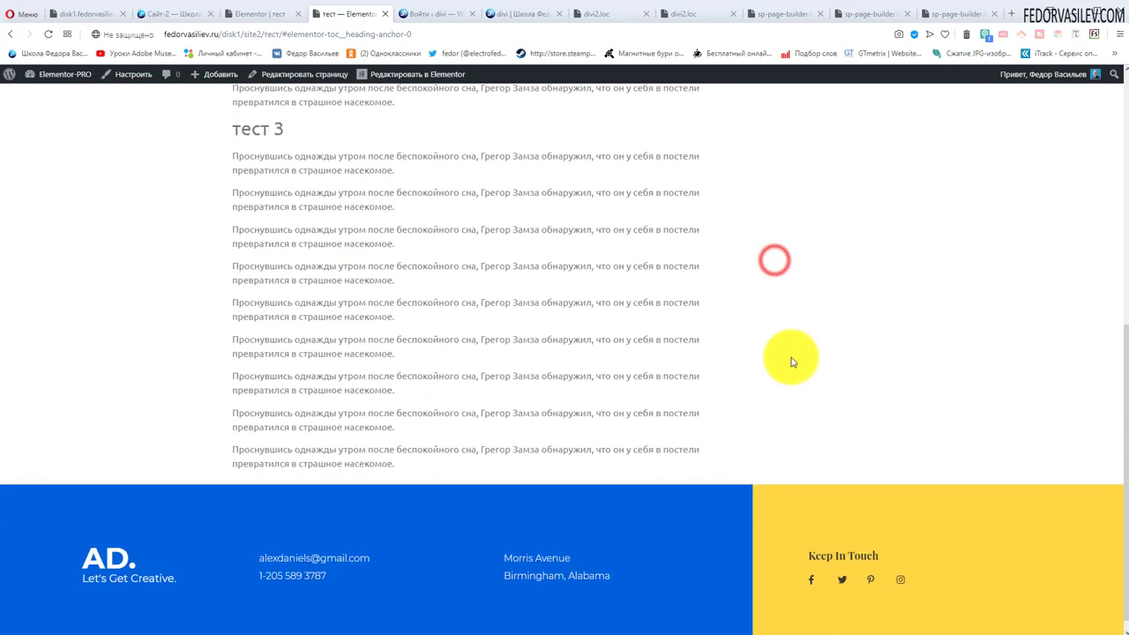
pyautogui.scroll(5, 766, 393)
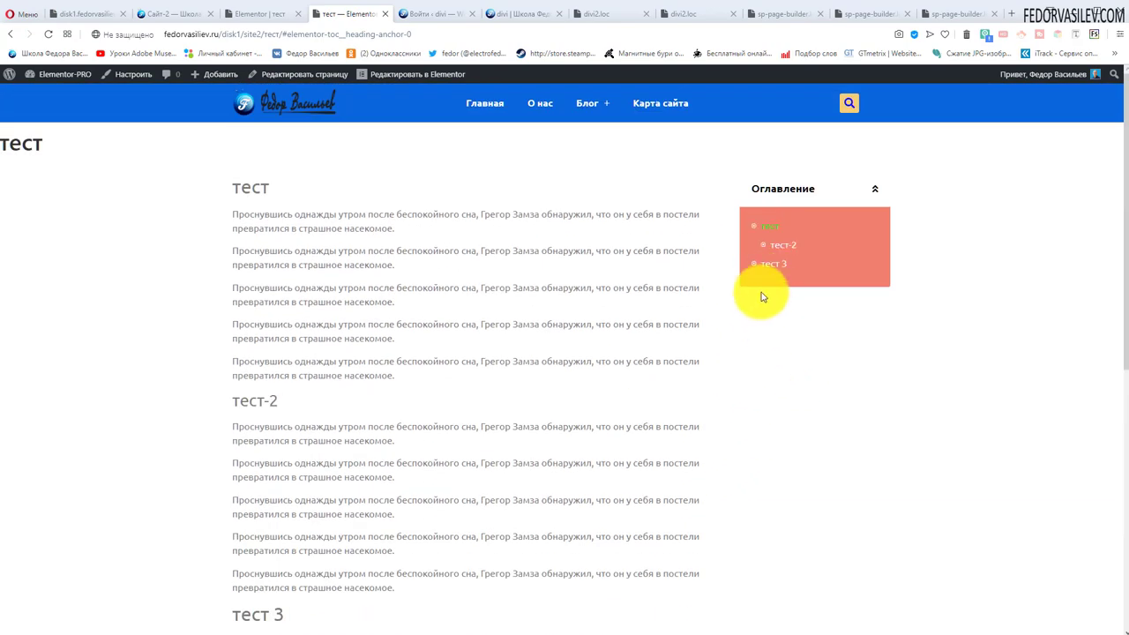
pyautogui.click(769, 264)
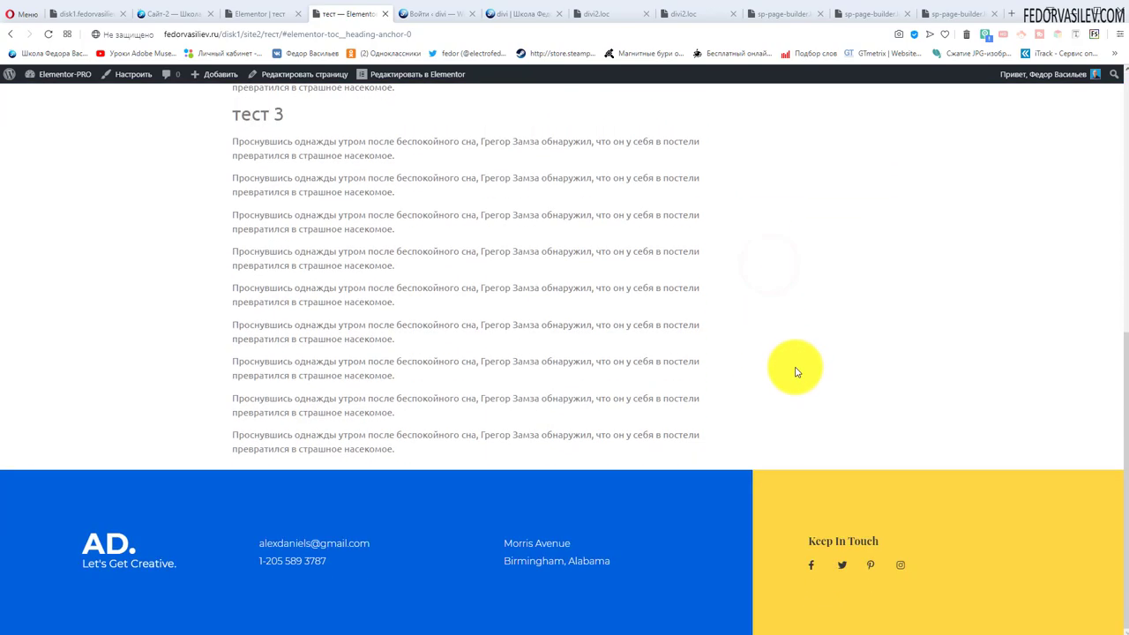
pyautogui.scroll(5, 776, 291)
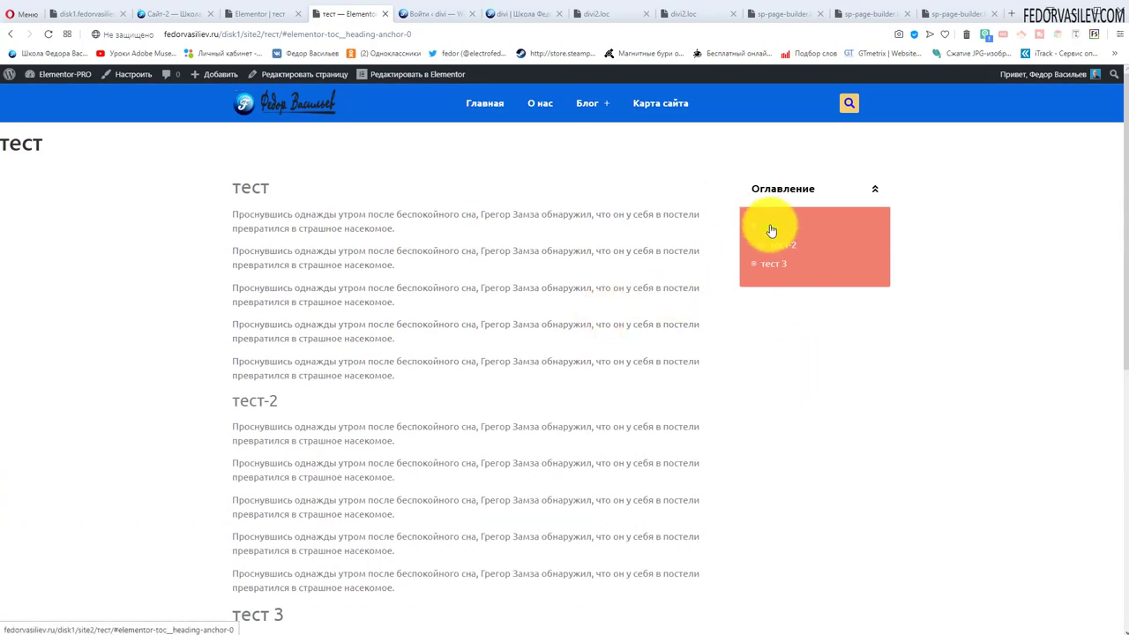
pyautogui.moveTo(294, 188); pyautogui.dragTo(243, 187)
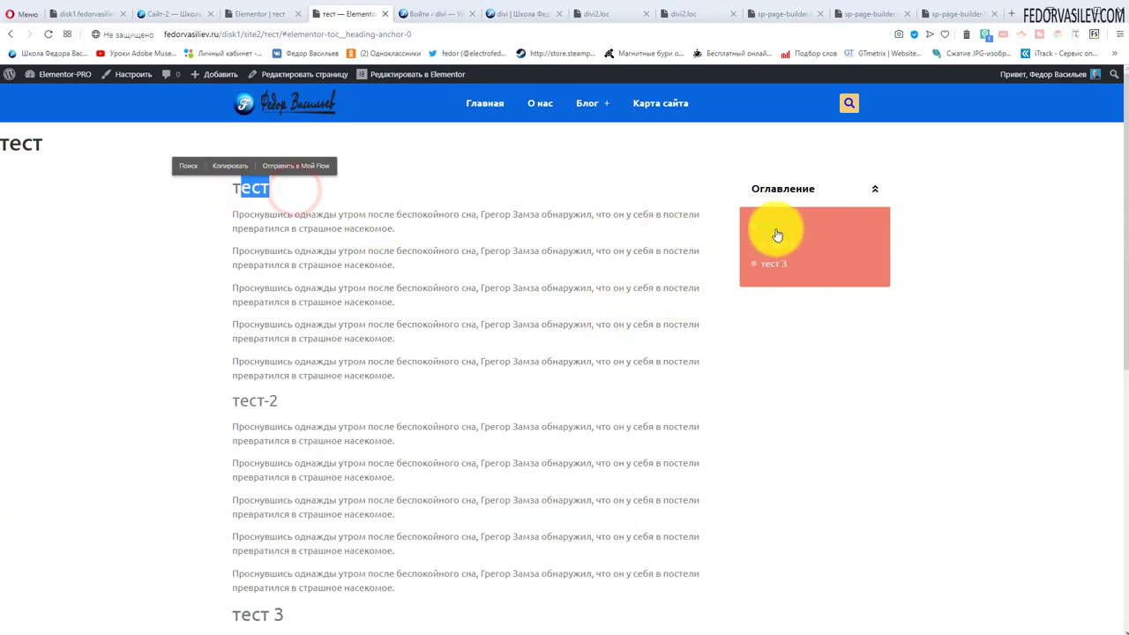
# Back in the editor, set the Оглавление widget's Позиционирование to Фиксированное in its advanced settings
pyautogui.hotkey('ctrl', 'Tab')
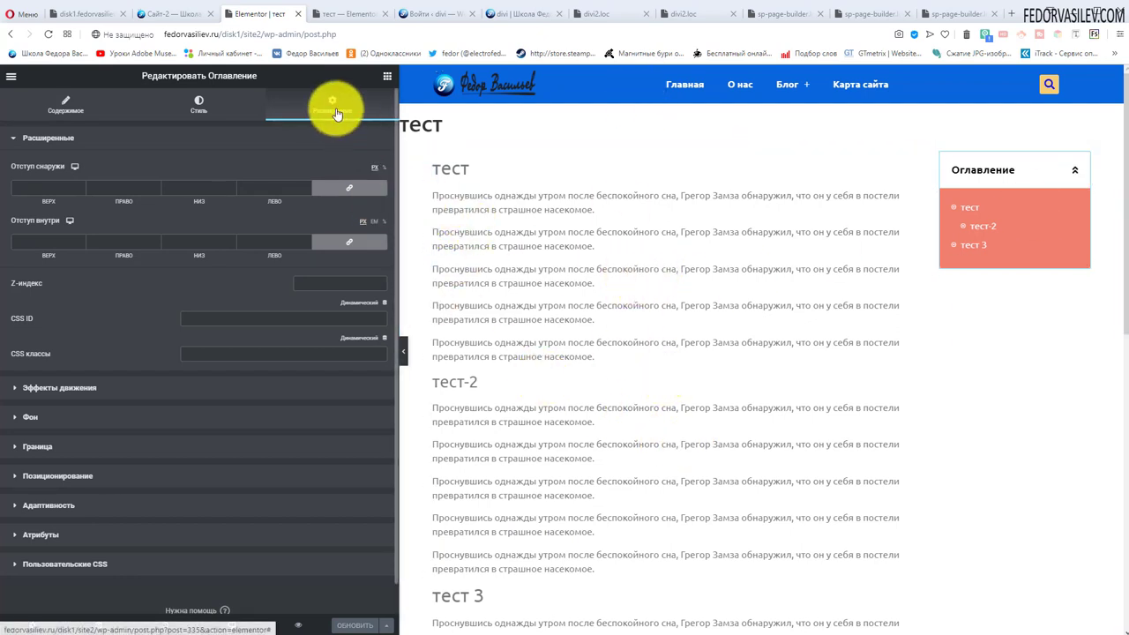
pyautogui.click(70, 138)
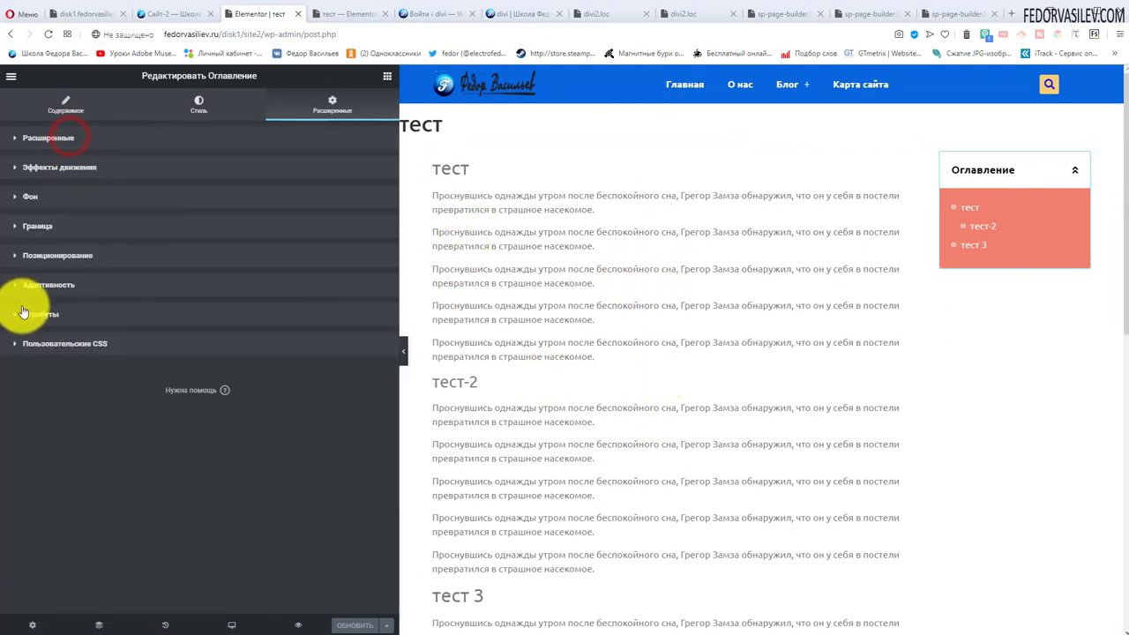
pyautogui.click(49, 255)
pyautogui.click(205, 311)
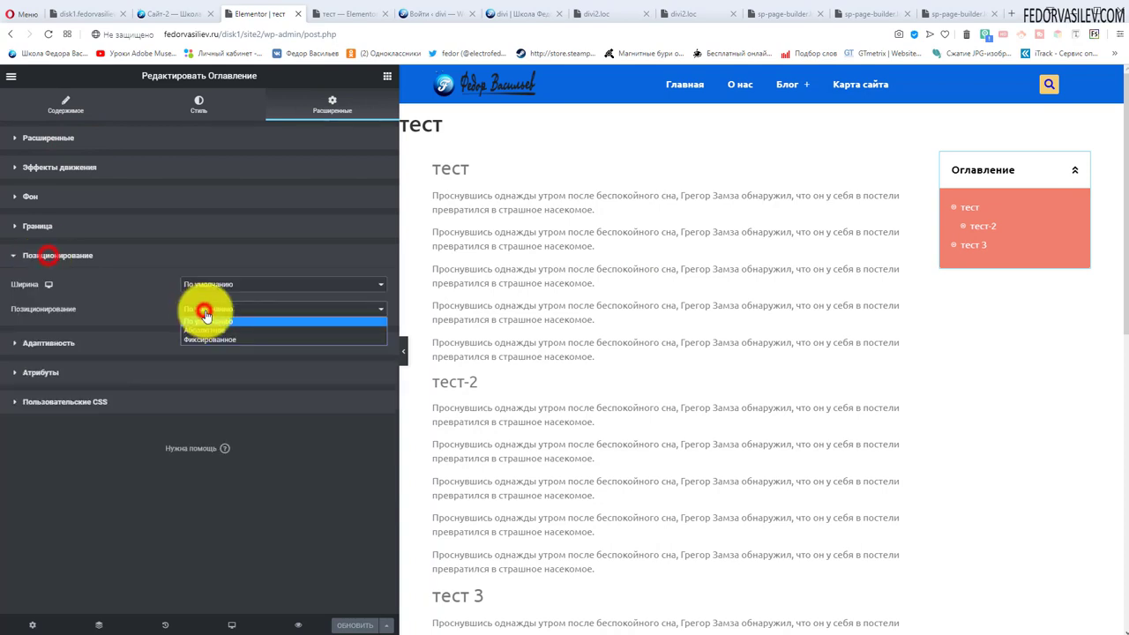
pyautogui.click(159, 284)
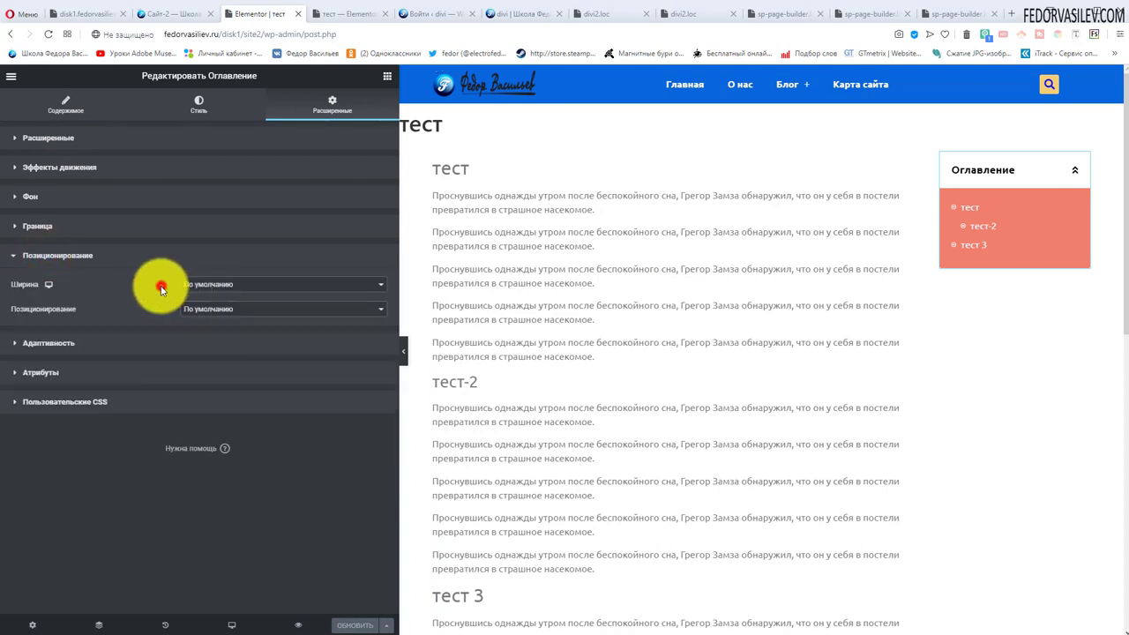
pyautogui.click(213, 311)
pyautogui.click(212, 340)
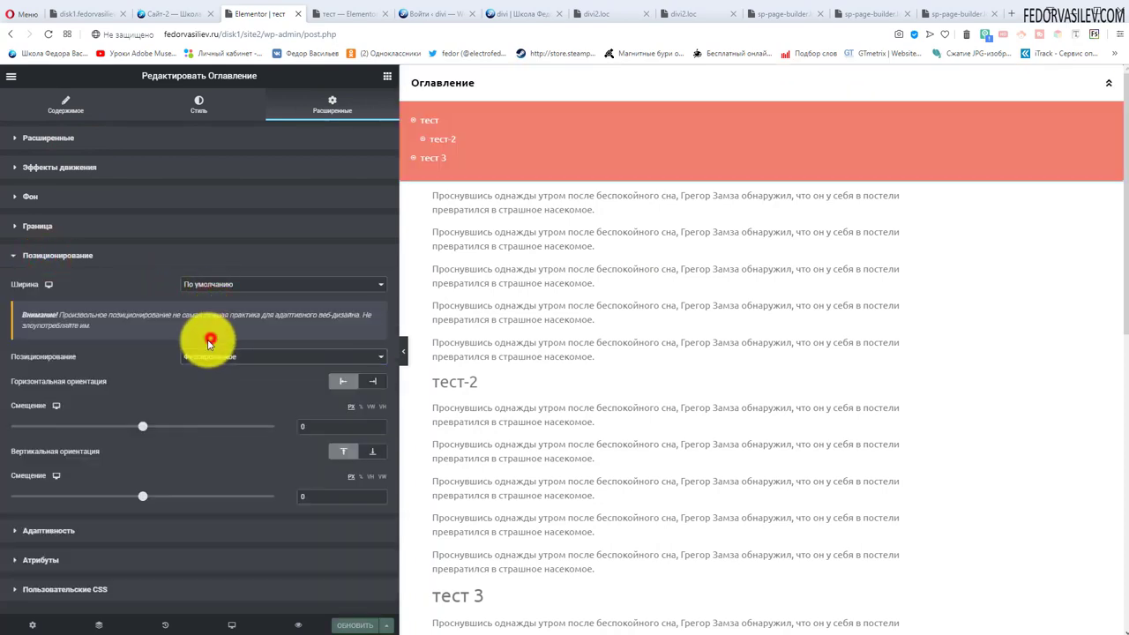
# Set the widget's Ширина to Произвольно with a custom width of 25 %
pyautogui.click(209, 284)
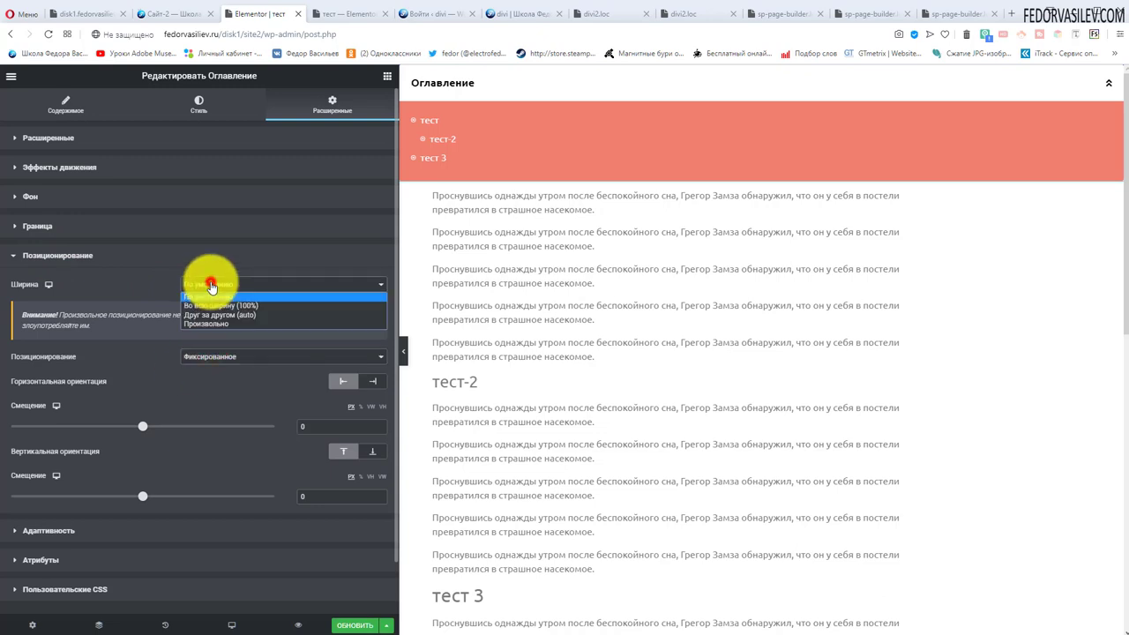
pyautogui.click(202, 326)
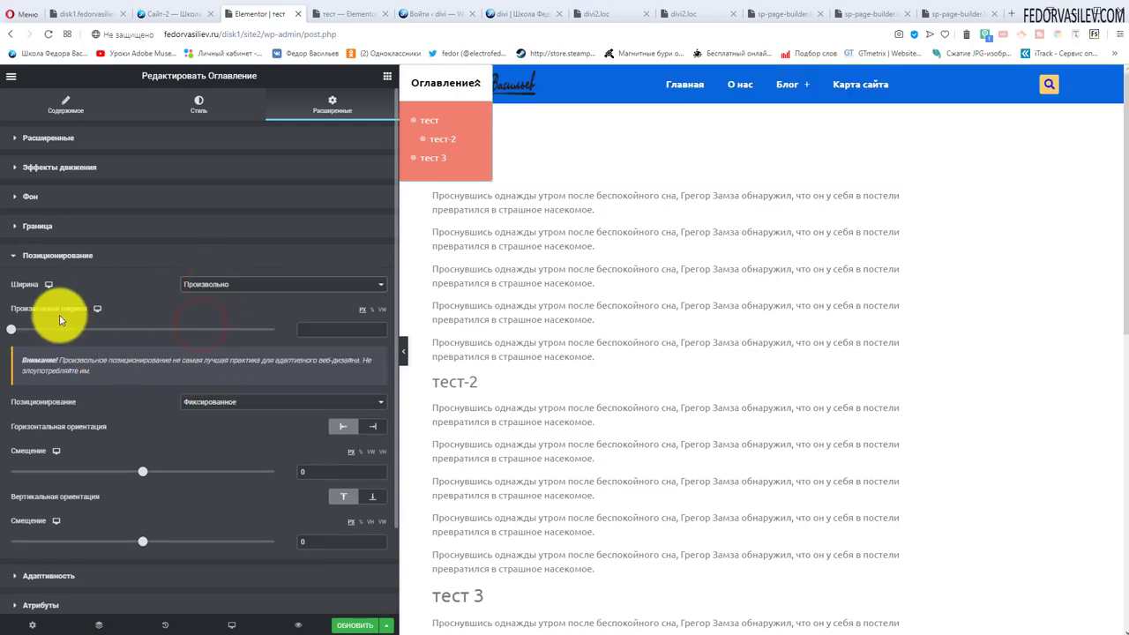
pyautogui.click(371, 312)
pyautogui.click(328, 333)
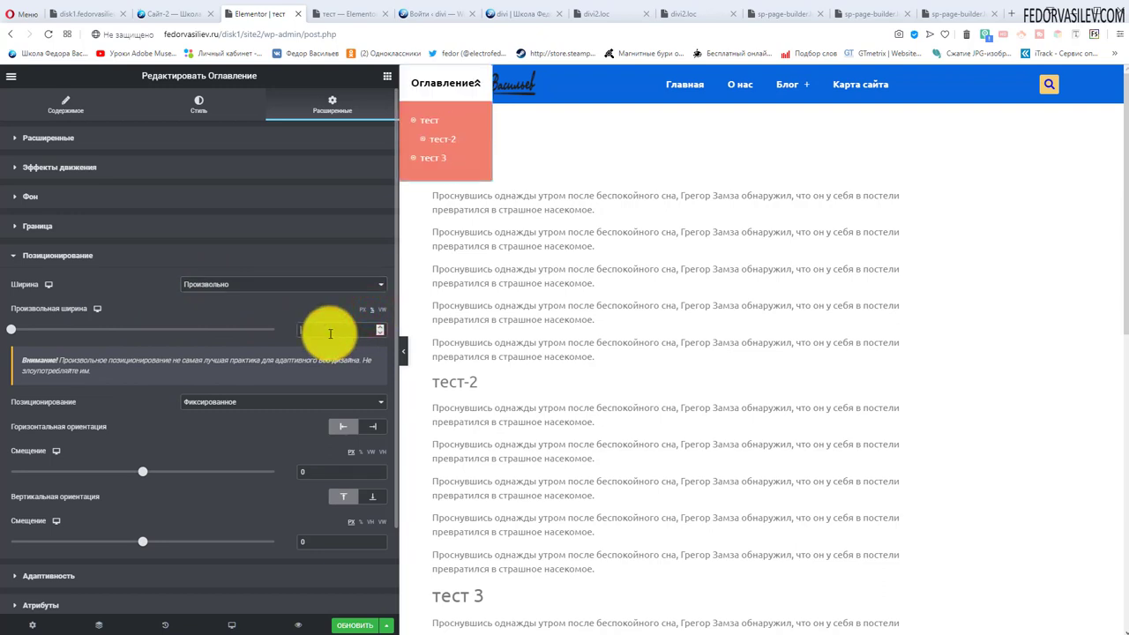
pyautogui.write('25')
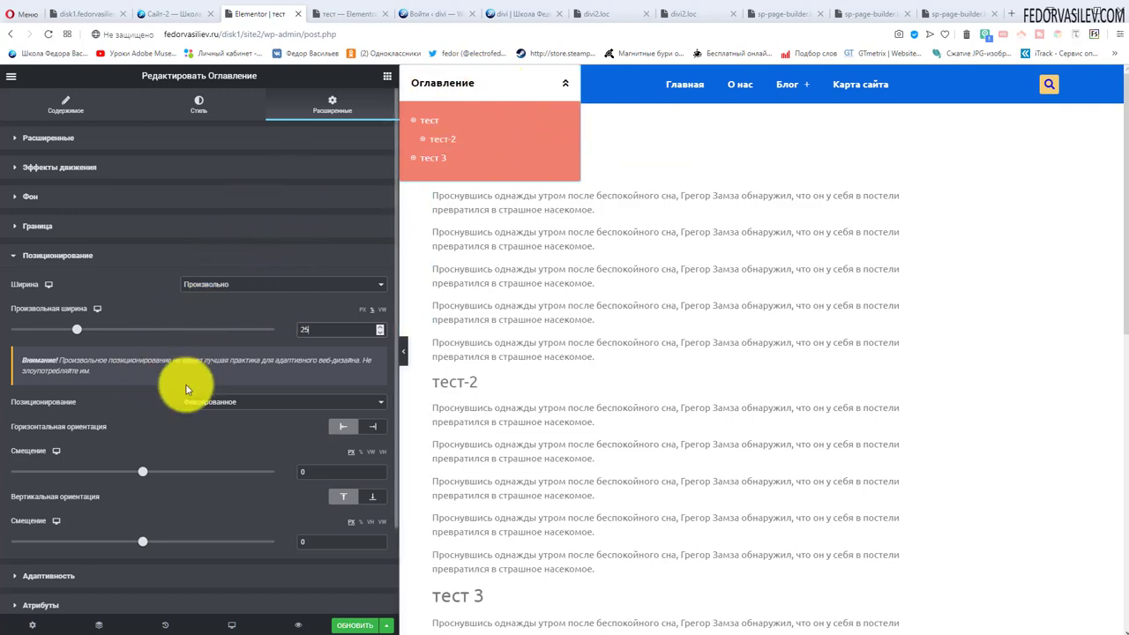
# Set the fixed widget's horizontal orientation to the right edge with an offset of 2 %
pyautogui.click(369, 428)
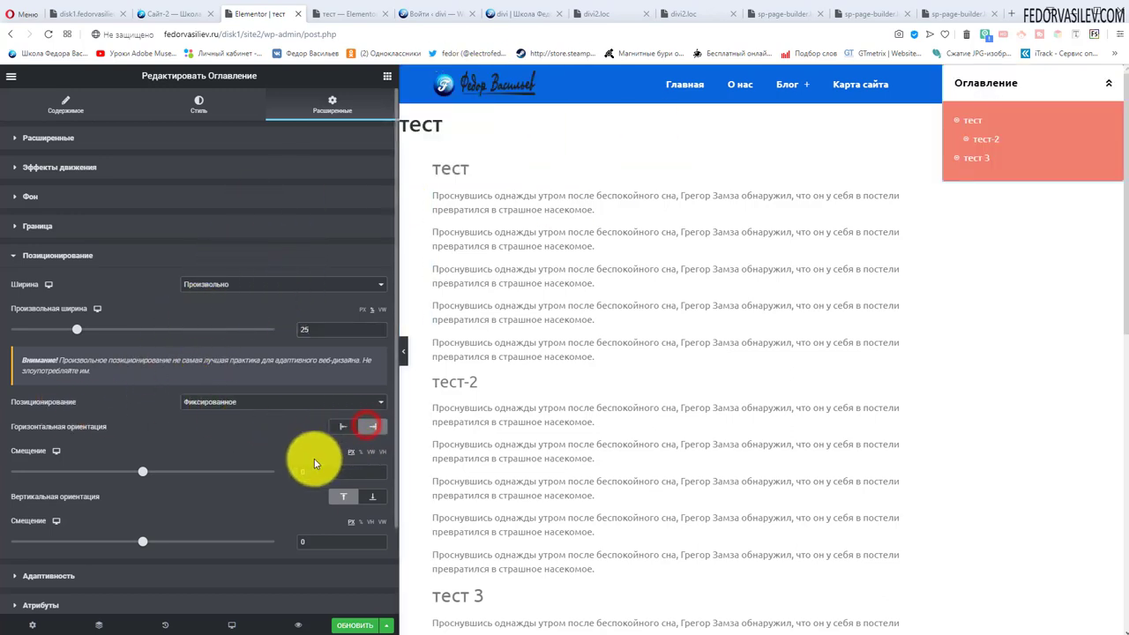
pyautogui.click(361, 453)
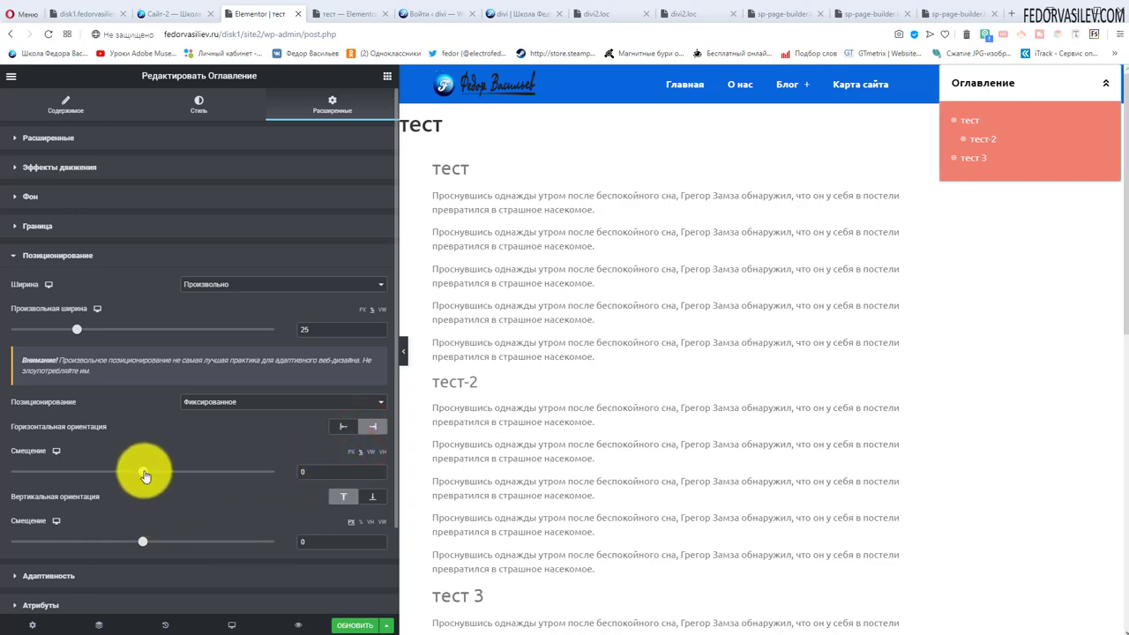
pyautogui.moveTo(145, 476); pyautogui.dragTo(147, 481)
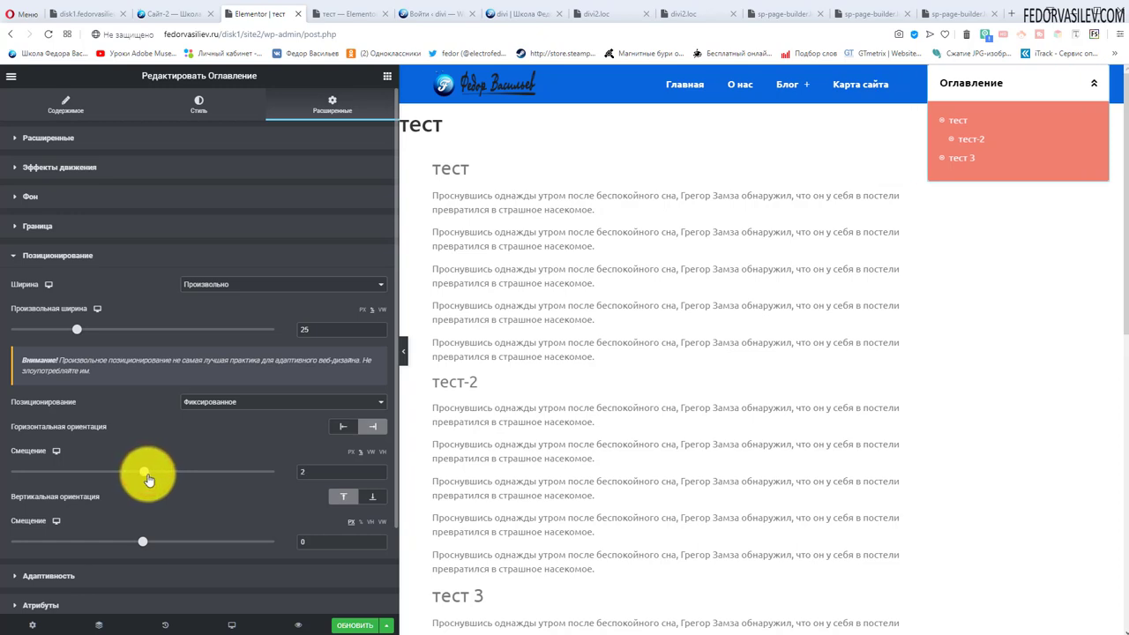
# Try the bottom vertical orientation, restore it to the top, and switch the vertical offset unit to percent
pyautogui.click(372, 497)
pyautogui.click(343, 499)
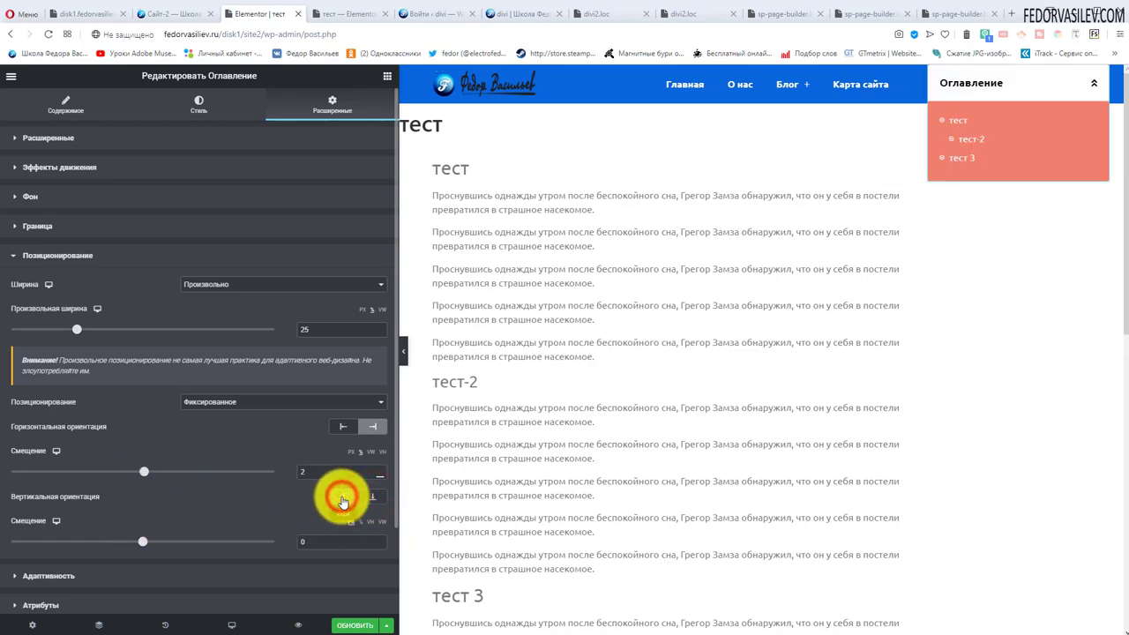
pyautogui.click(362, 522)
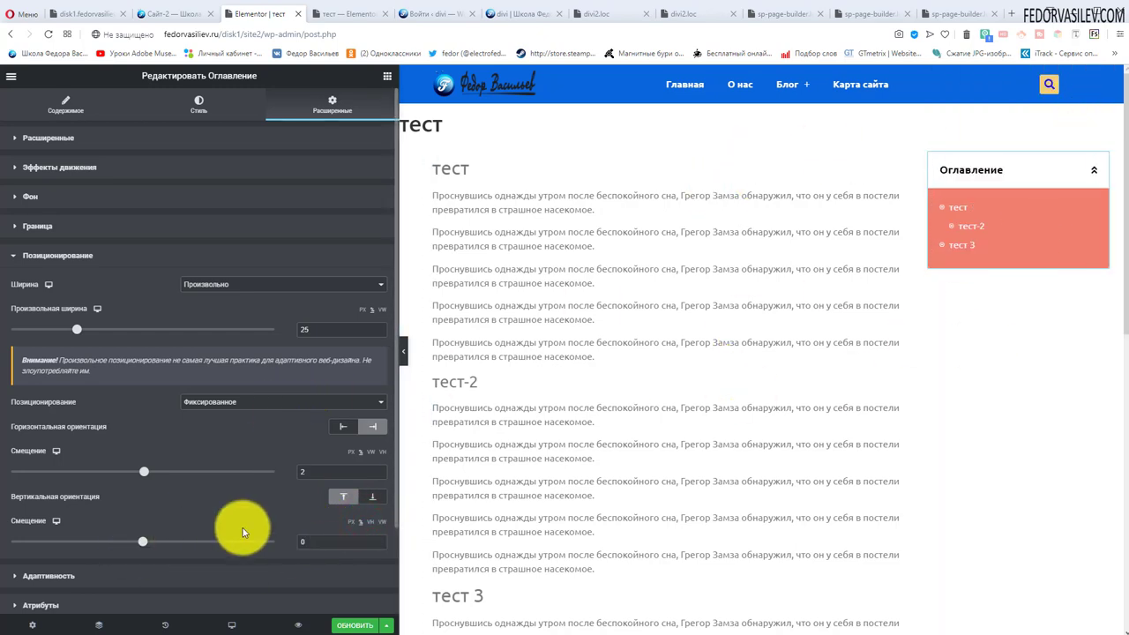
# Update the page and reload the published version to check the fixed contents block's position
pyautogui.click(350, 625)
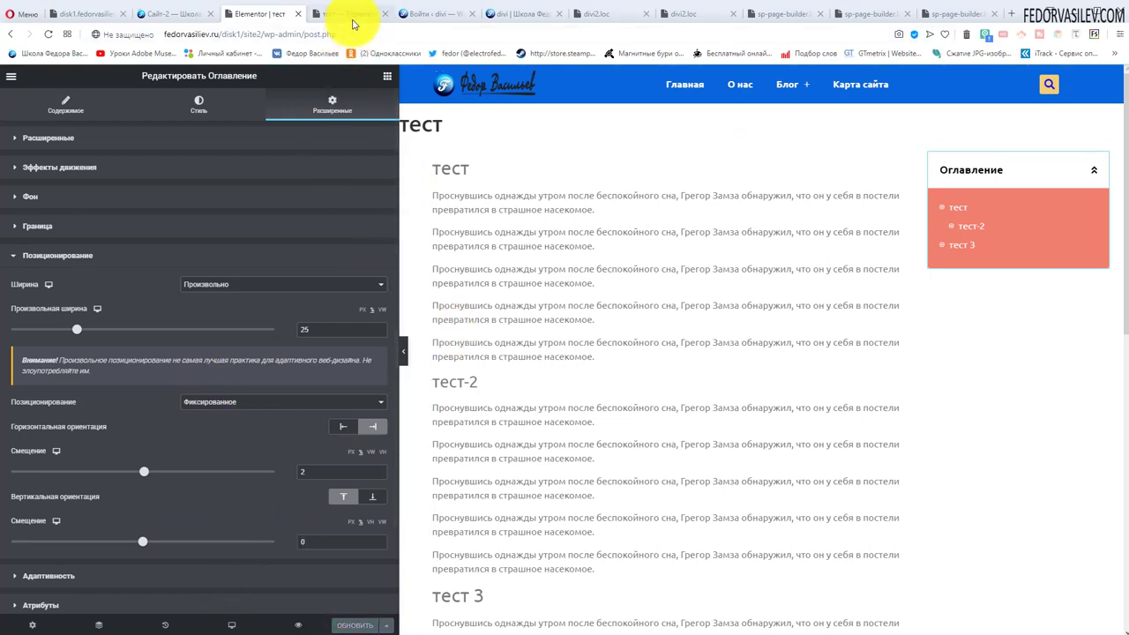
pyautogui.click(351, 14)
pyautogui.click(48, 34)
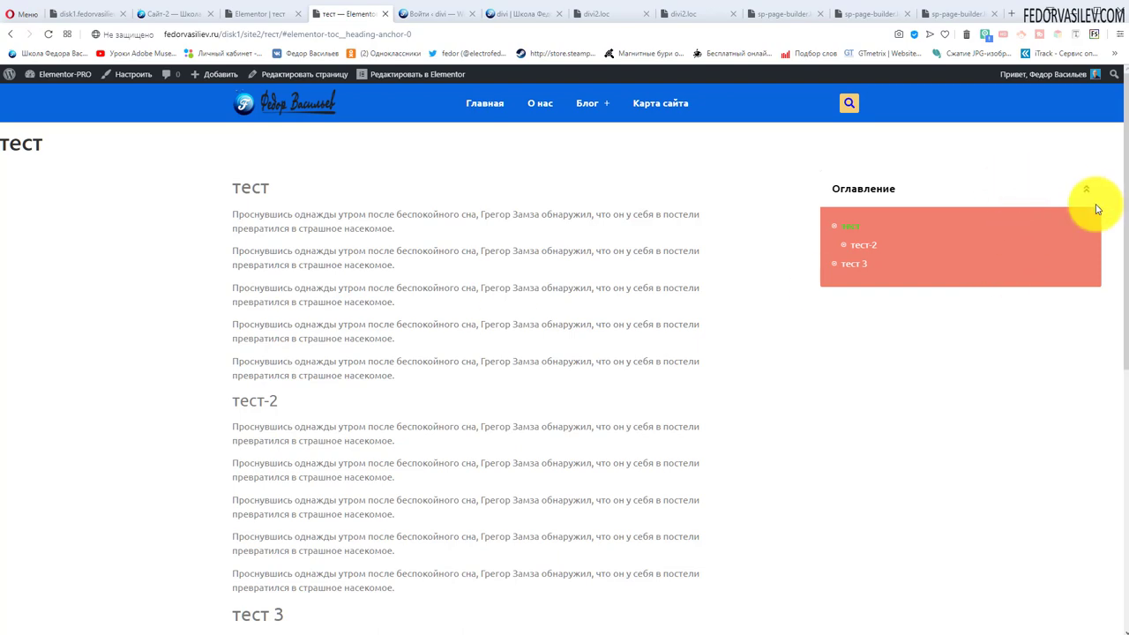
# Set the widget's custom width to 15 % and its horizontal offset to 14 %, updating the page
pyautogui.click(264, 13)
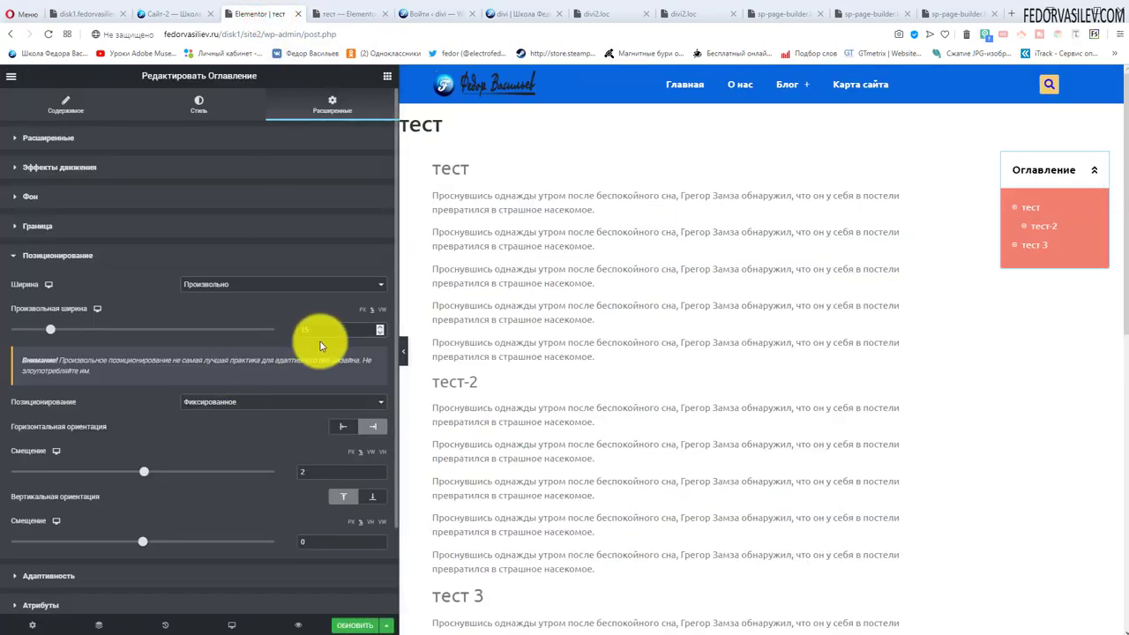
pyautogui.hotkey('ctrl', 'Tab')
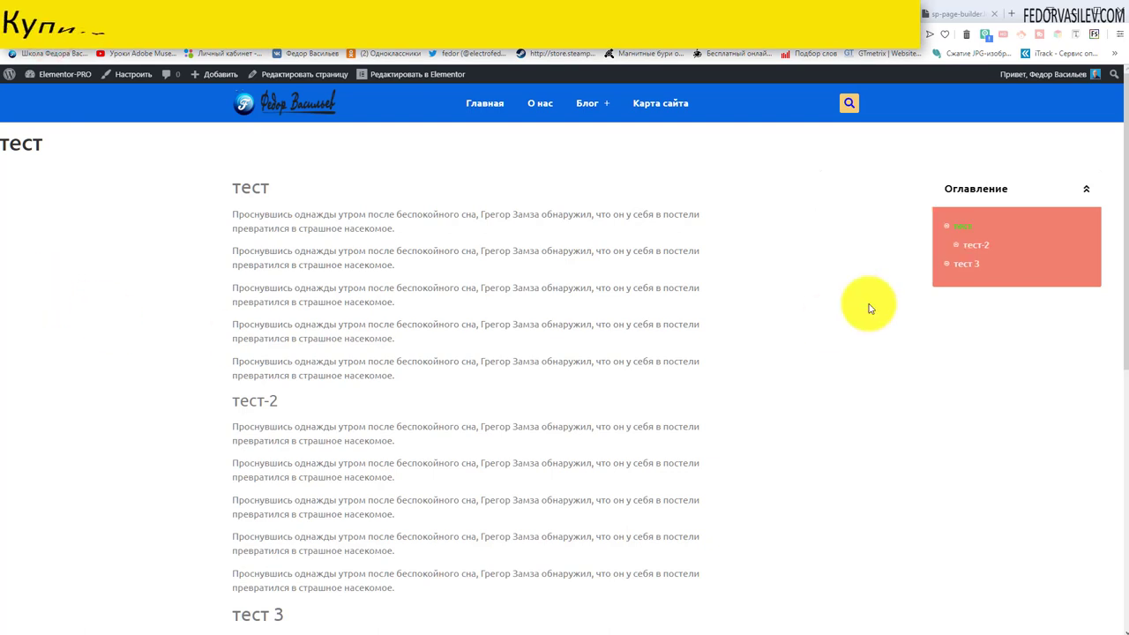
pyautogui.hotkey('ctrl', 'shift', 'Tab')
pyautogui.moveTo(141, 476); pyautogui.dragTo(152, 471)
pyautogui.click(339, 622)
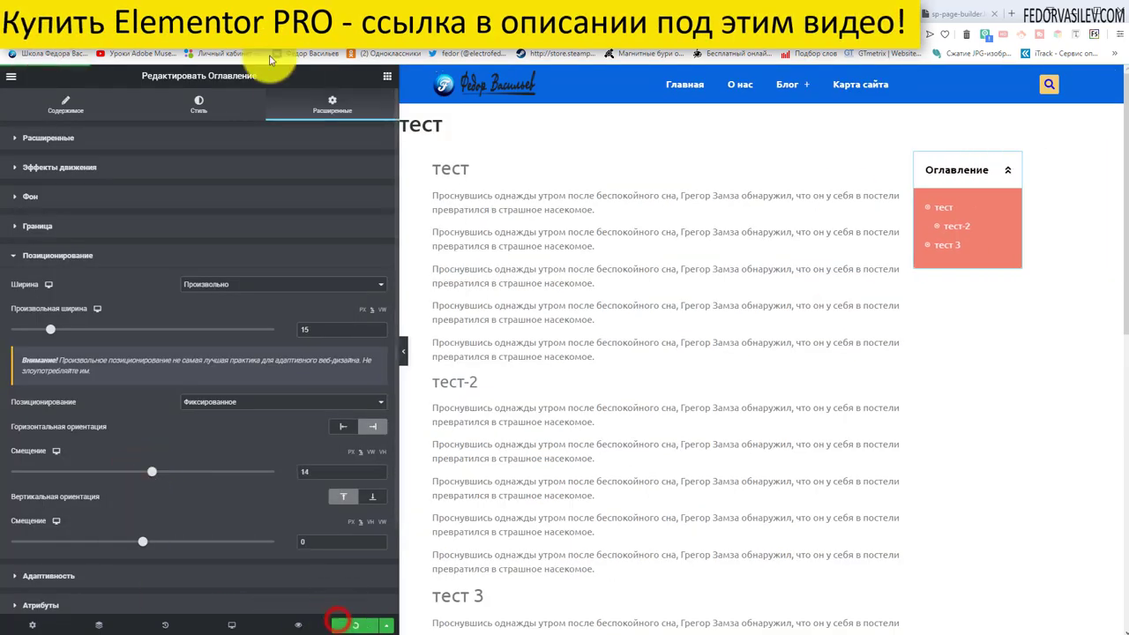
# On the published page, follow the тест-2, тест 3 and тест contents links to test how the fixed block behaves while scrolling
pyautogui.hotkey('ctrl', 'Tab')
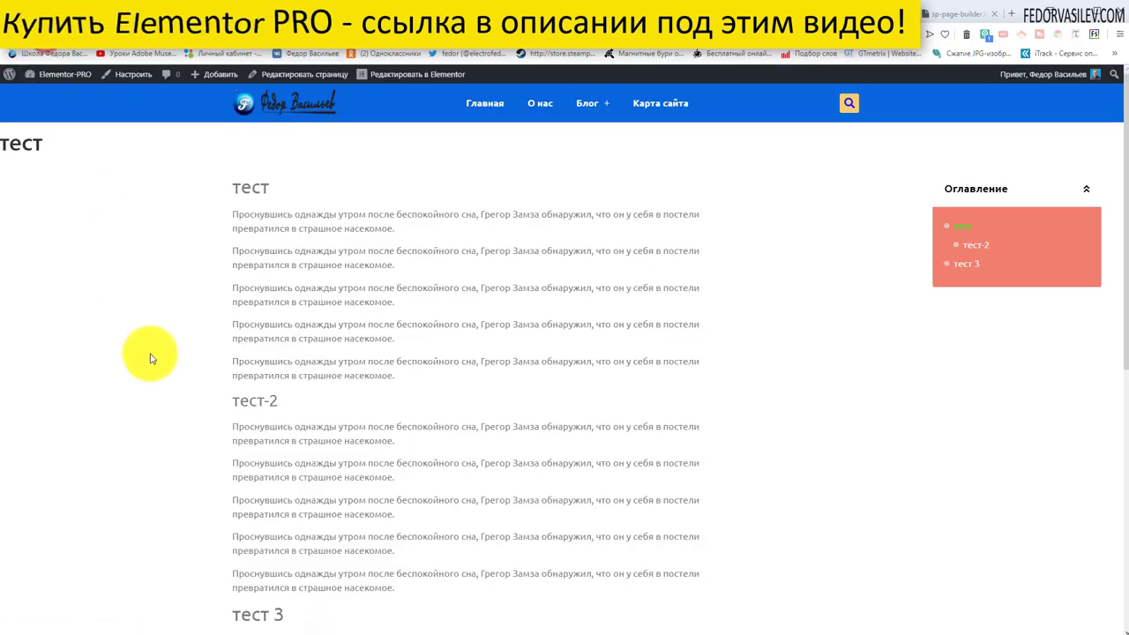
pyautogui.click(844, 244)
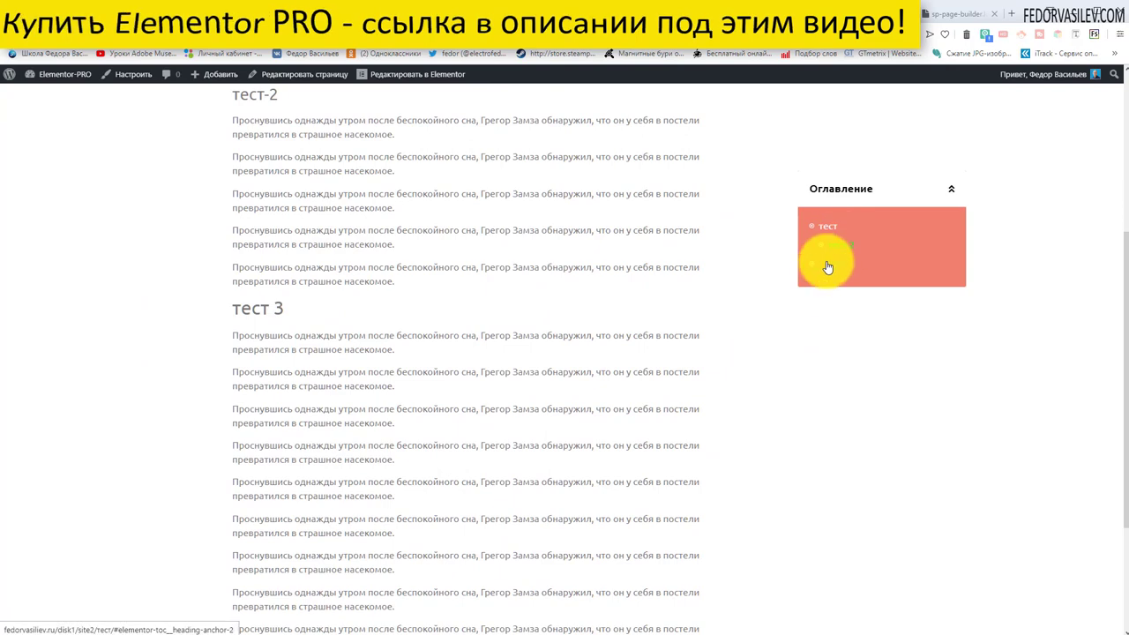
pyautogui.click(827, 262)
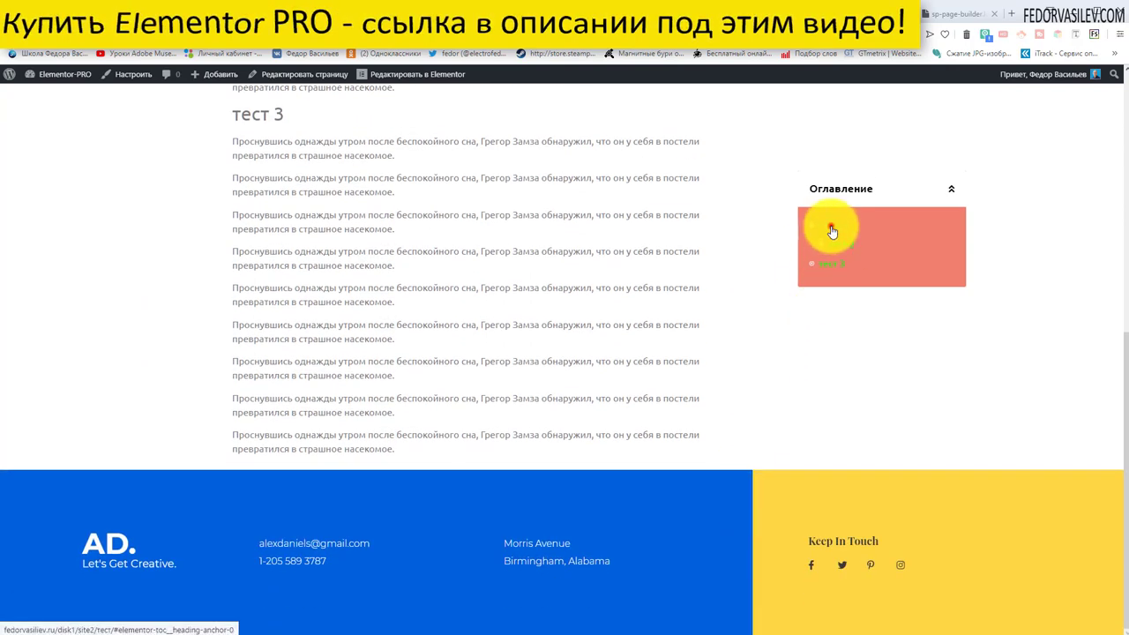
pyautogui.click(830, 226)
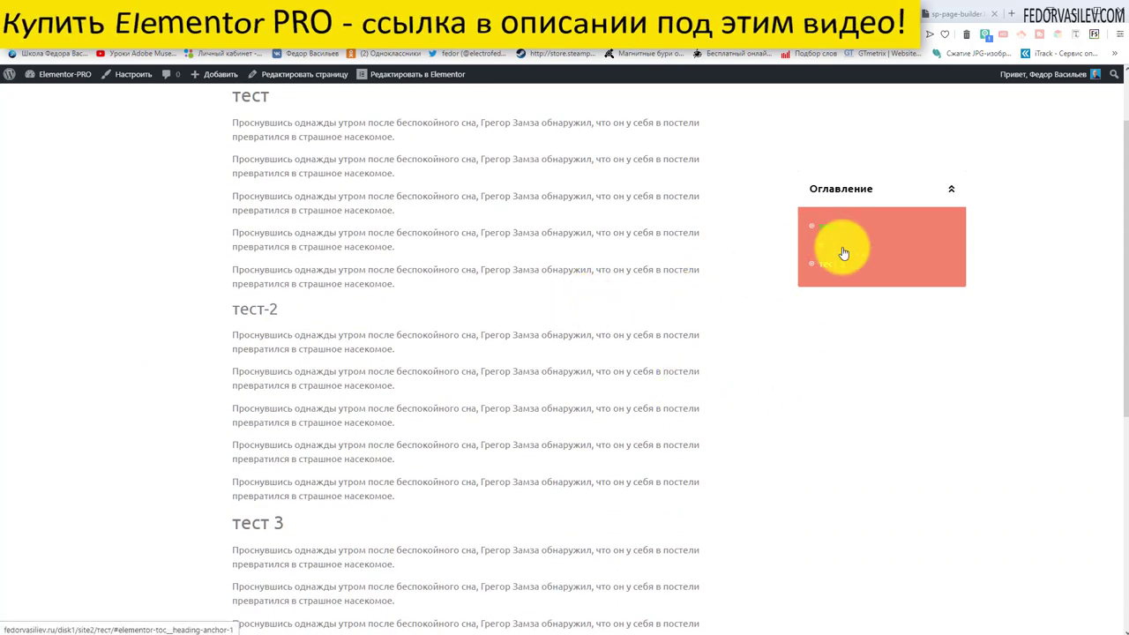
pyautogui.click(840, 244)
pyautogui.click(821, 227)
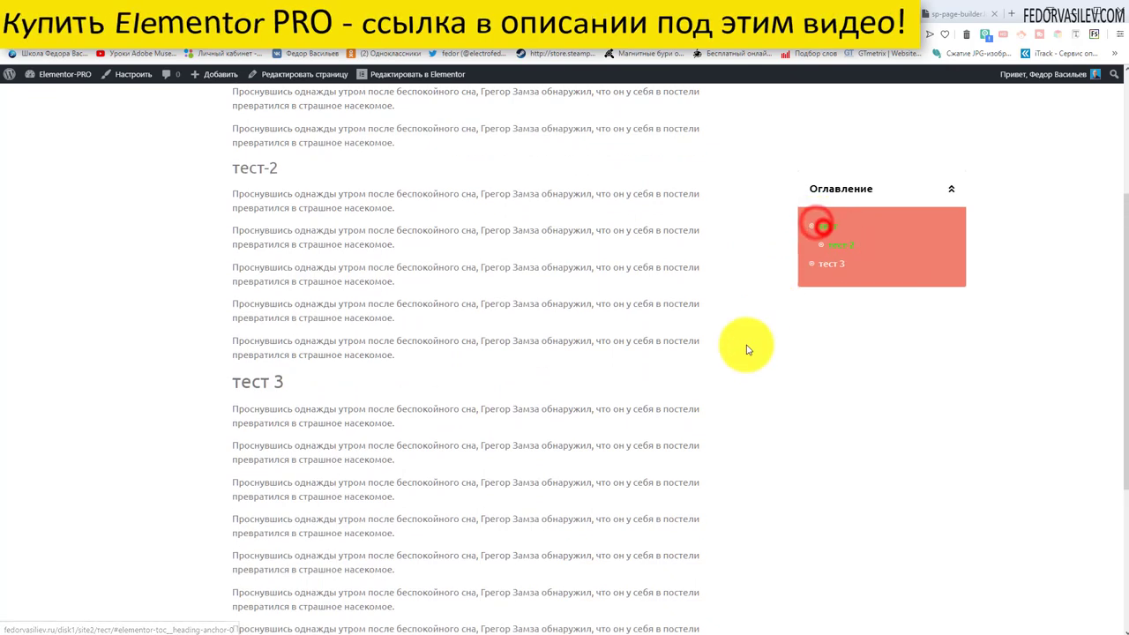
# Inspect the published page in the developer tools' mobile view from footer to header, and close the tools
pyautogui.rightClick(754, 375)
pyautogui.click(773, 587)
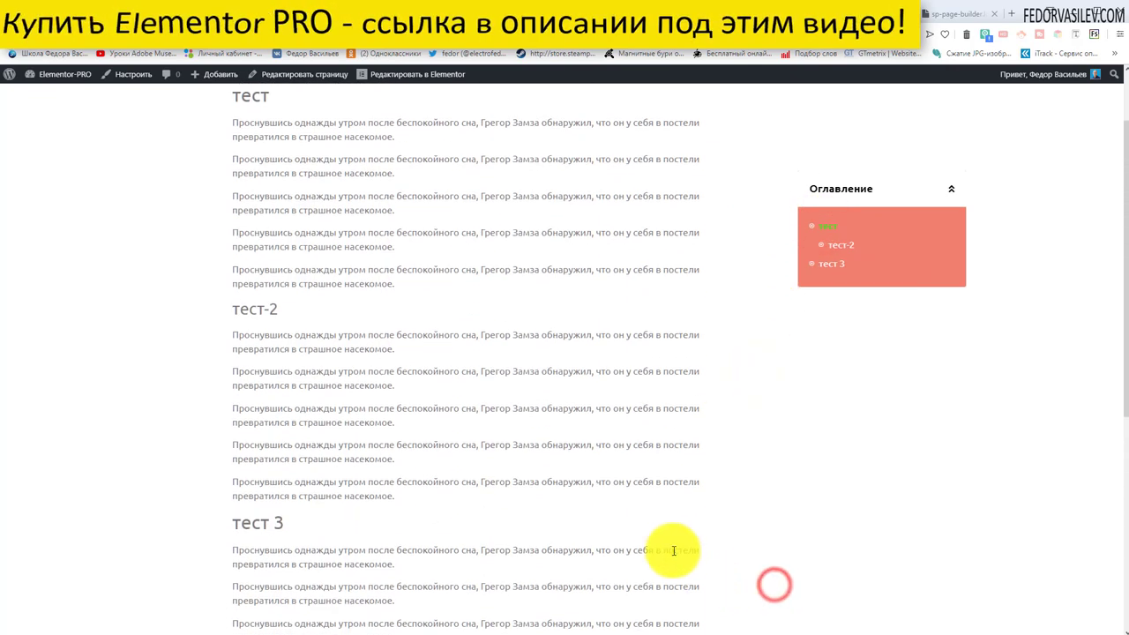
pyautogui.scroll(-10, 309, 255)
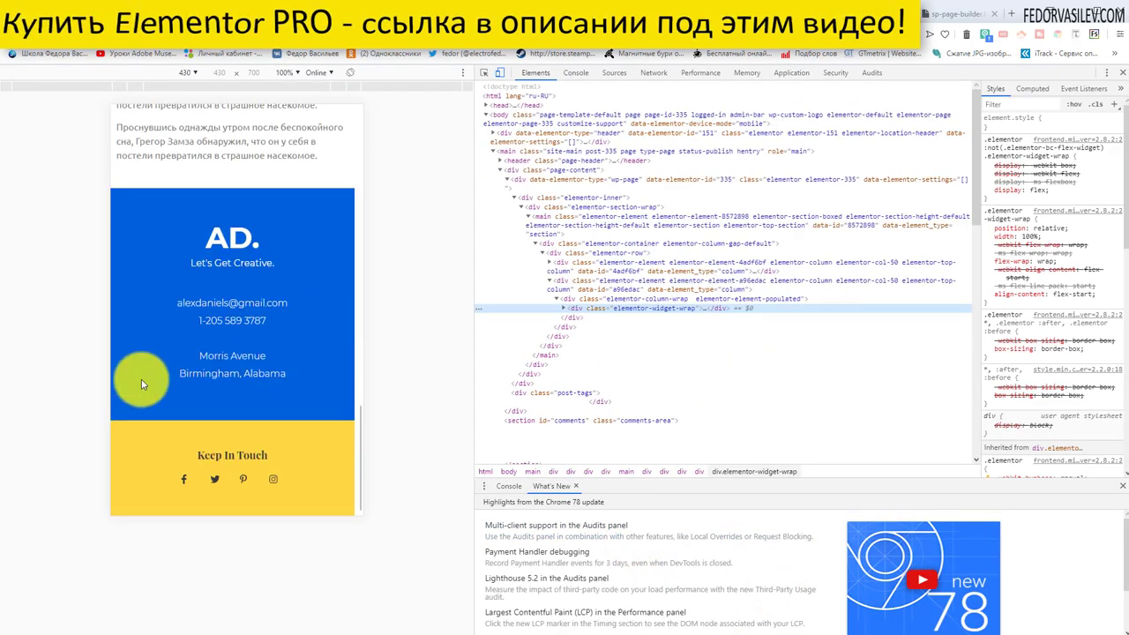
pyautogui.scroll(10, 238, 371)
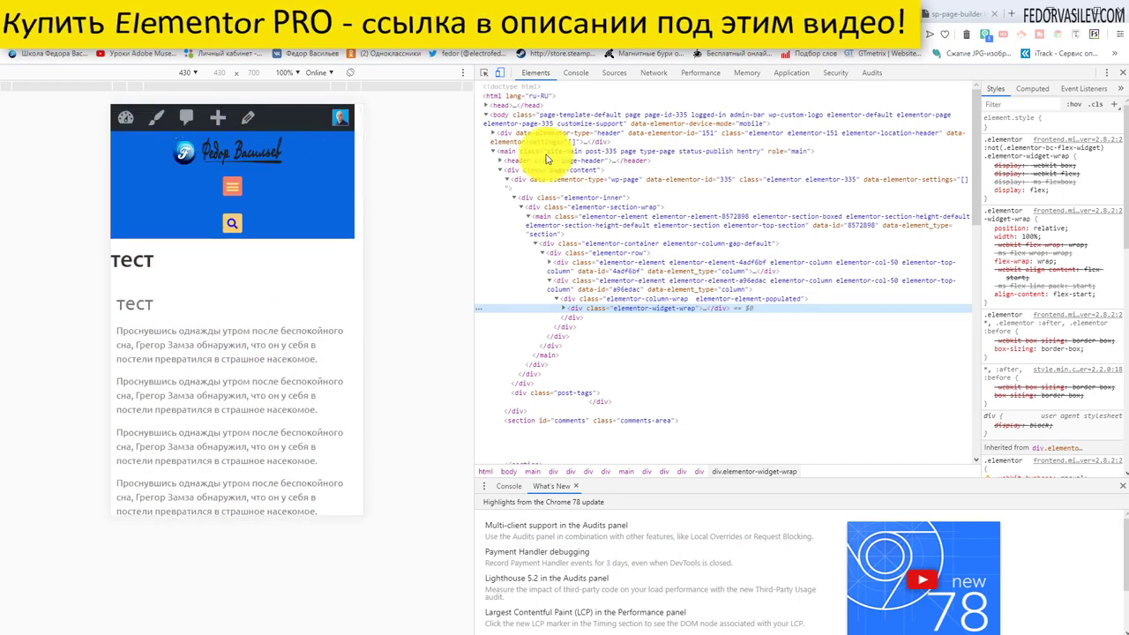
pyautogui.click(1122, 72)
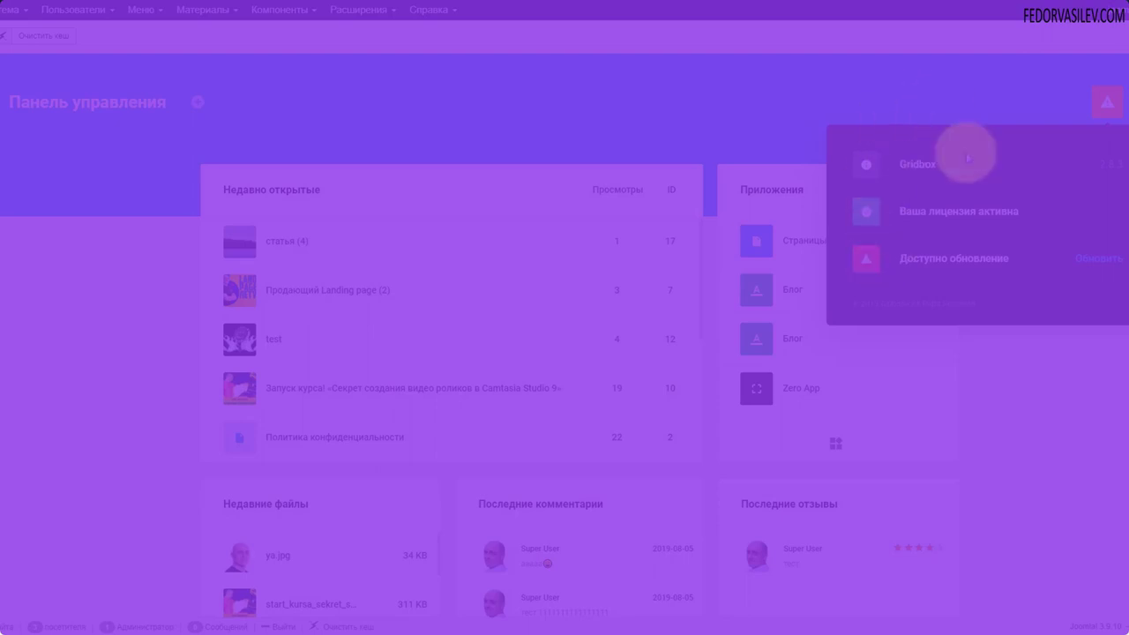
pyautogui.click(913, 167)
pyautogui.click(18, 220)
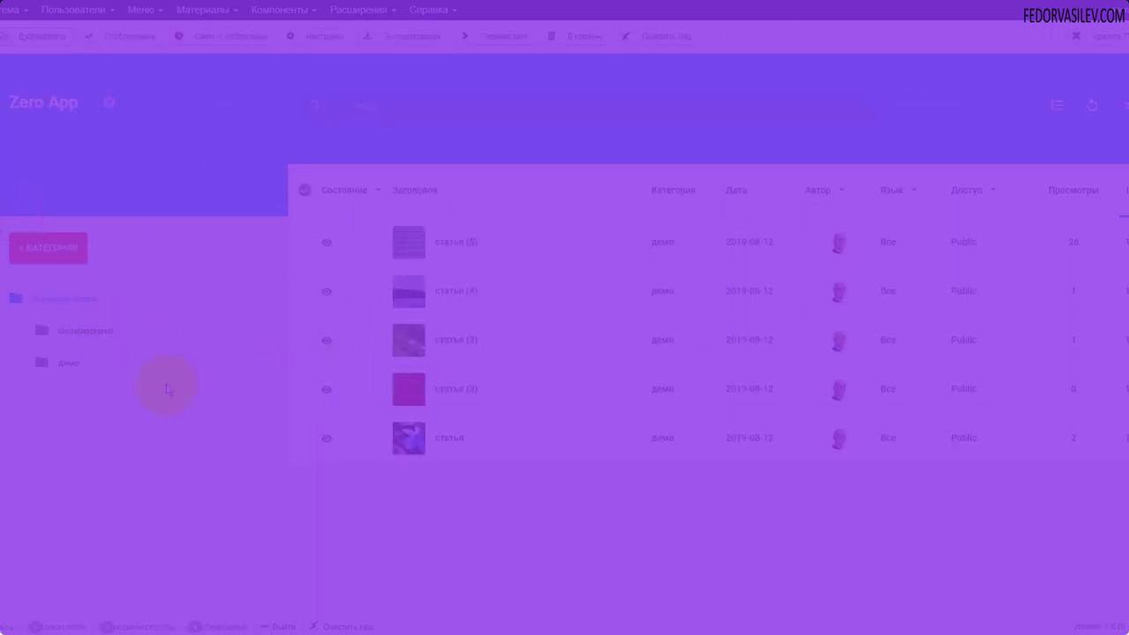
pyautogui.click(112, 111)
pyautogui.click(117, 263)
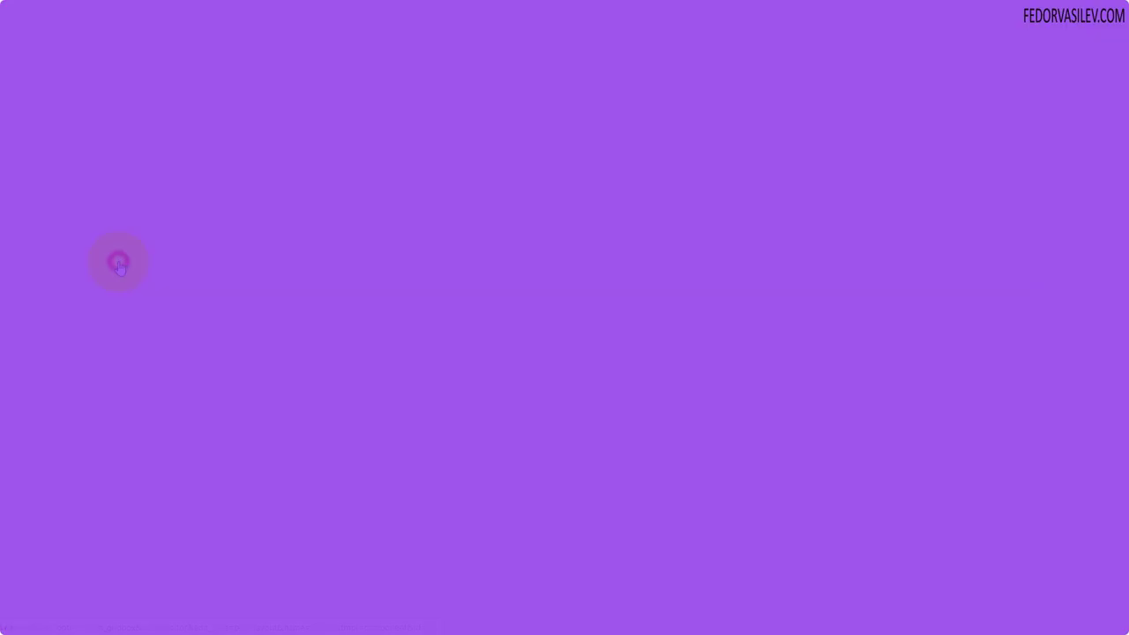